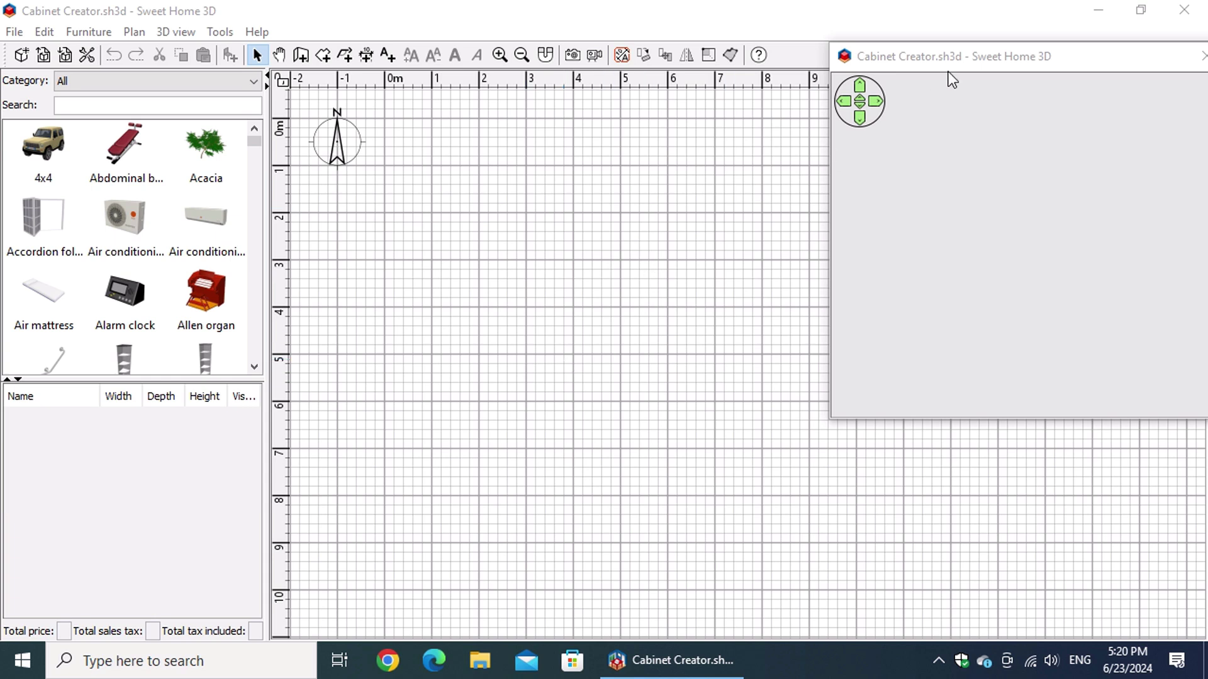
- Draw a square room on the plan with each side entered as 4 m, giving 16 m²
drag(950, 59, 133, 258)
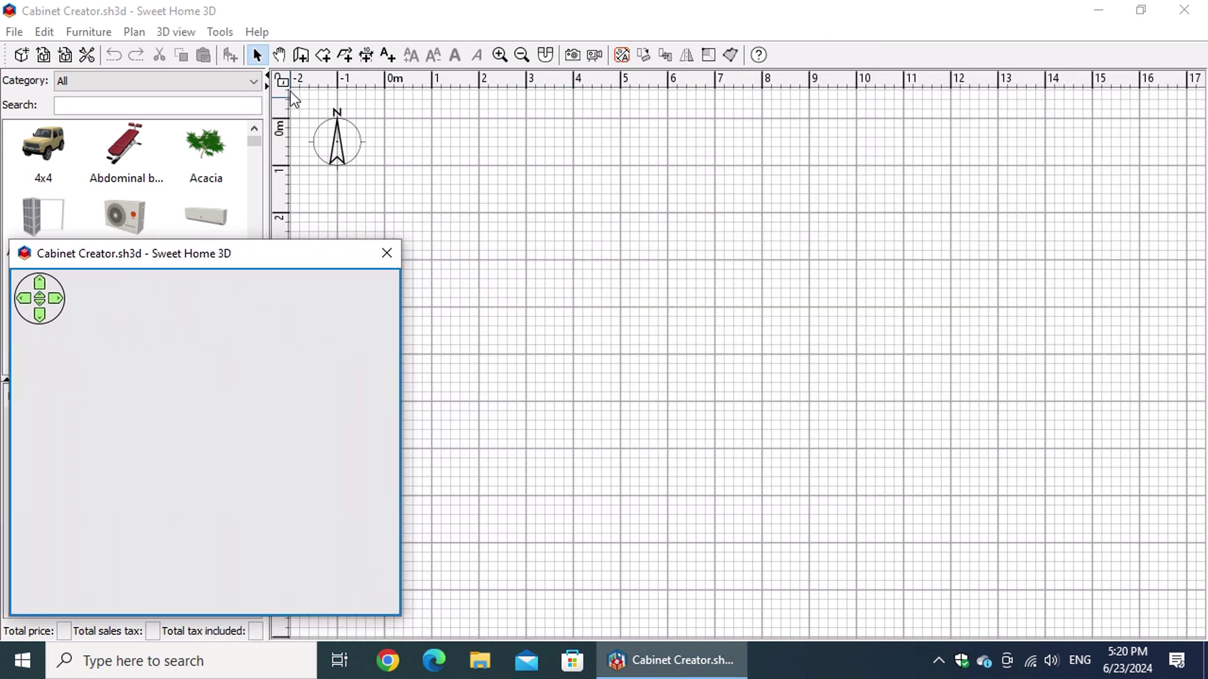
click(326, 61)
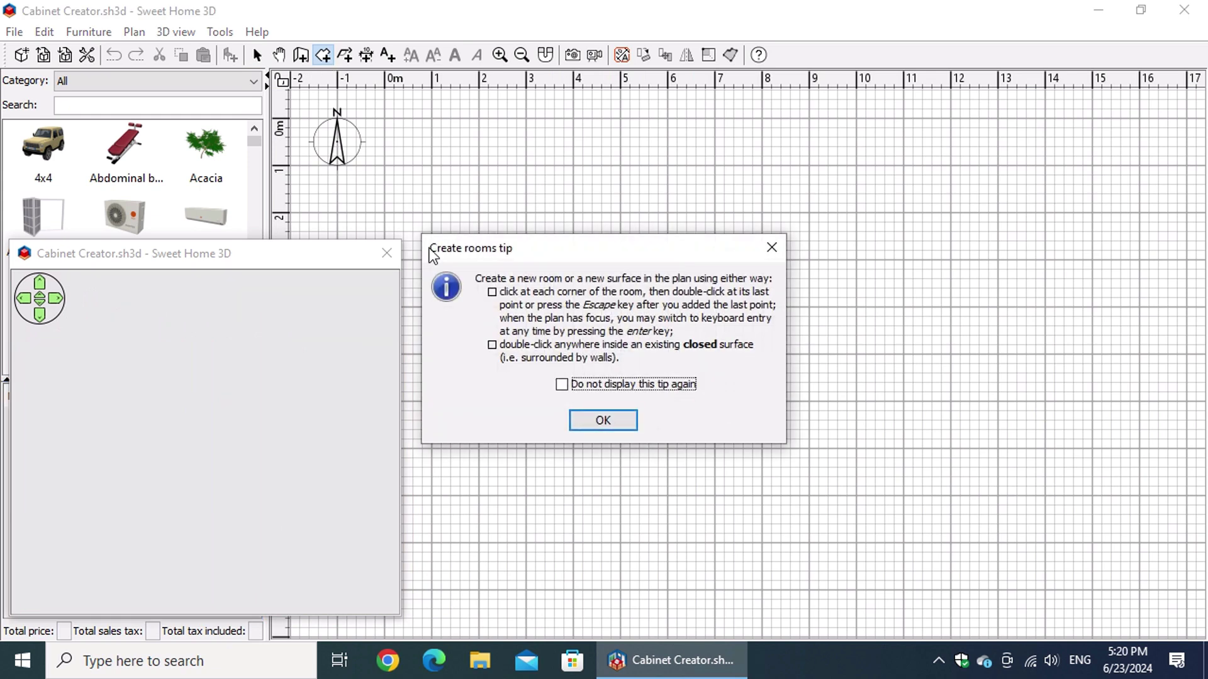
click(611, 420)
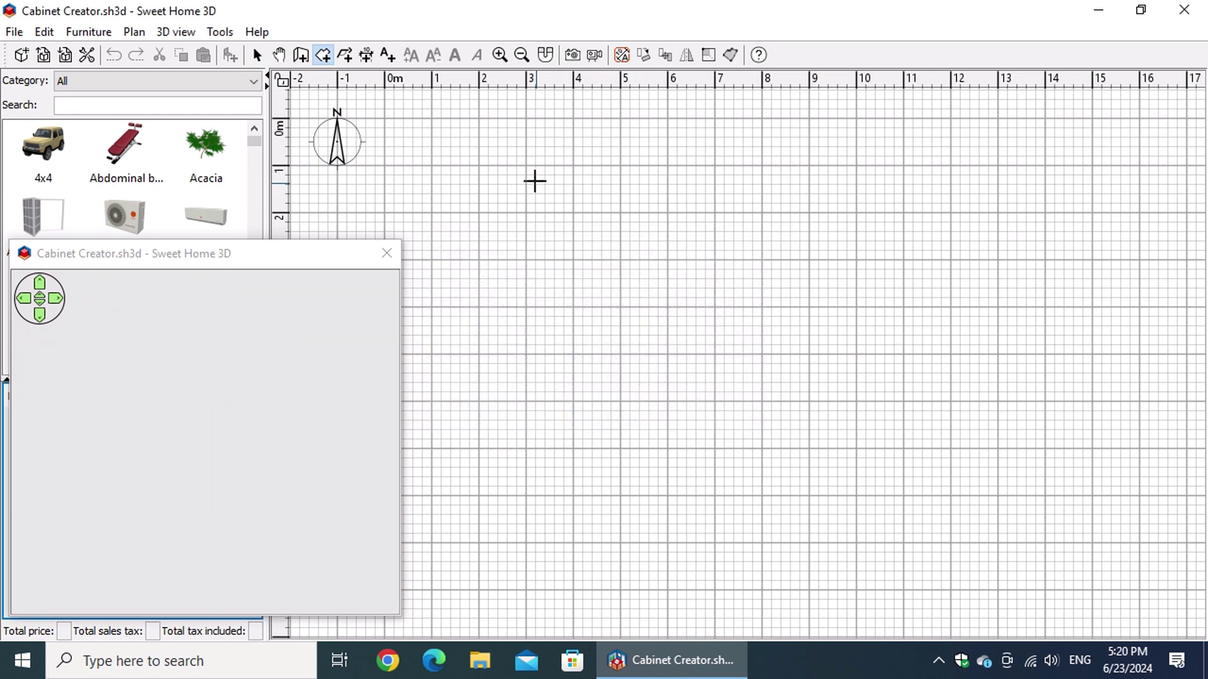
click(525, 164)
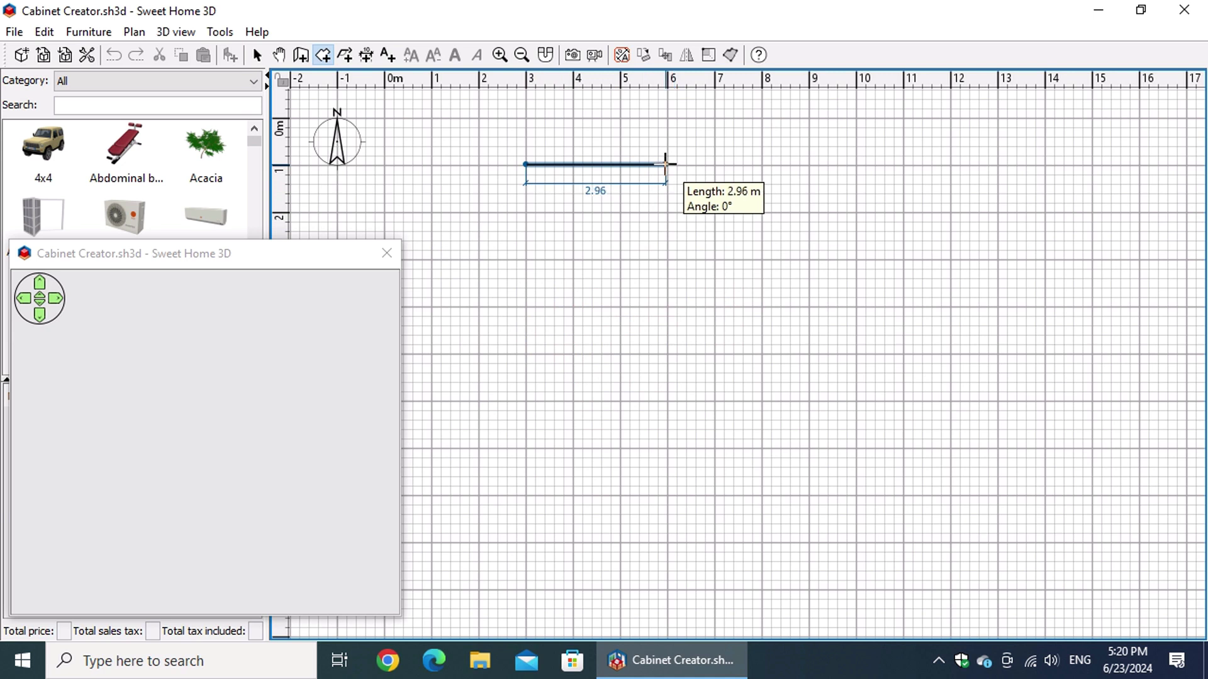
key(Return)
text(4)
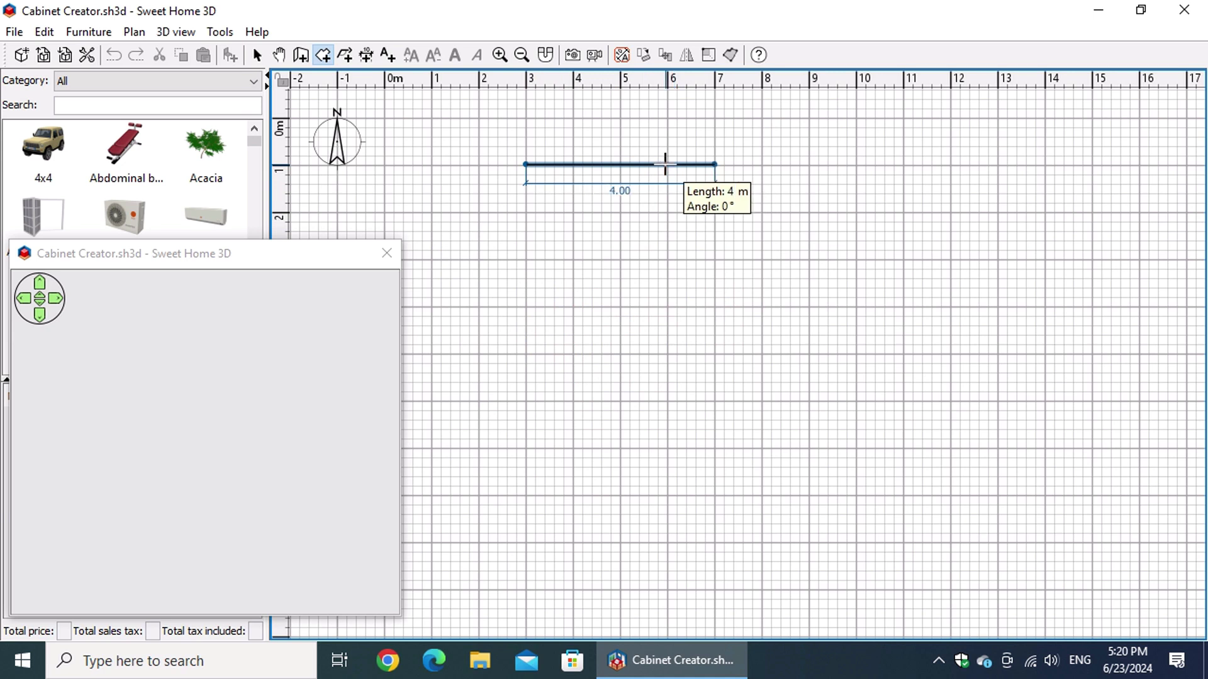
key(Return)
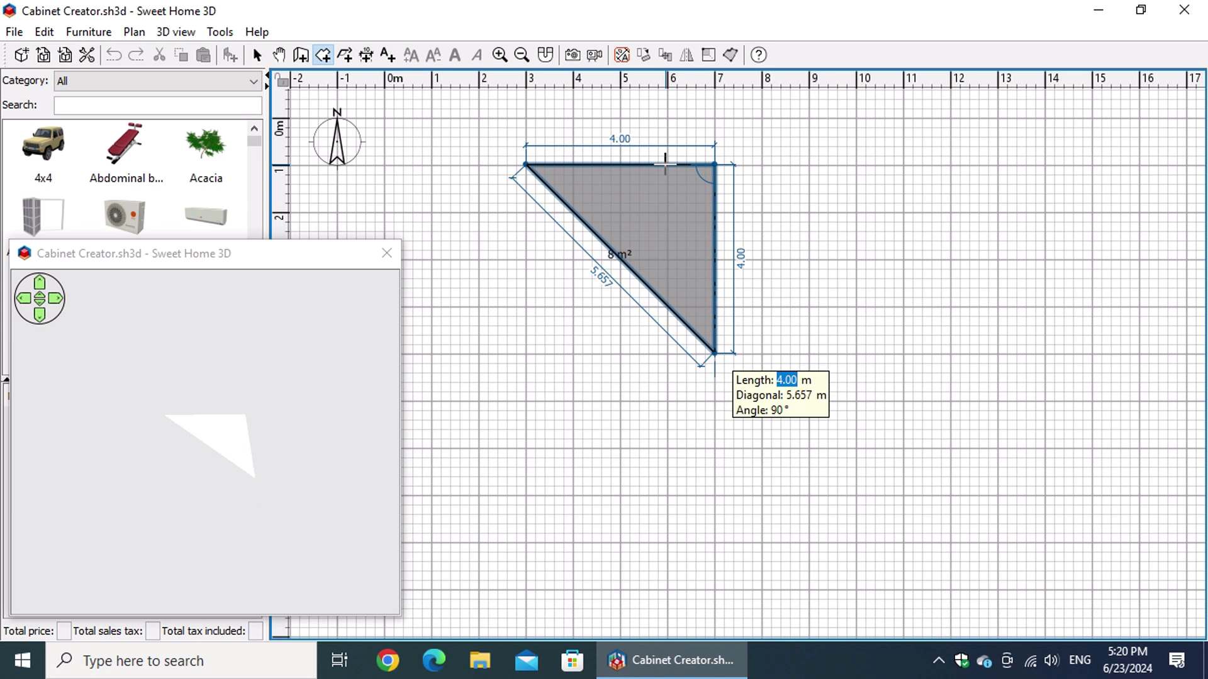
key(Return)
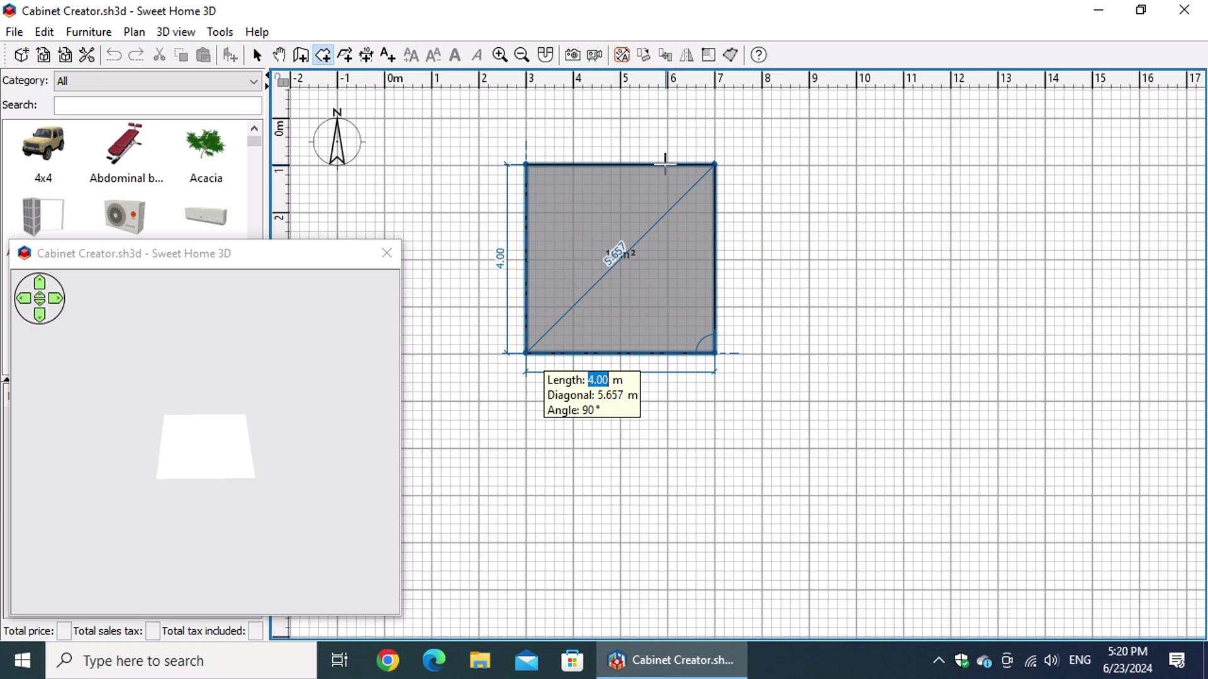
key(Return)
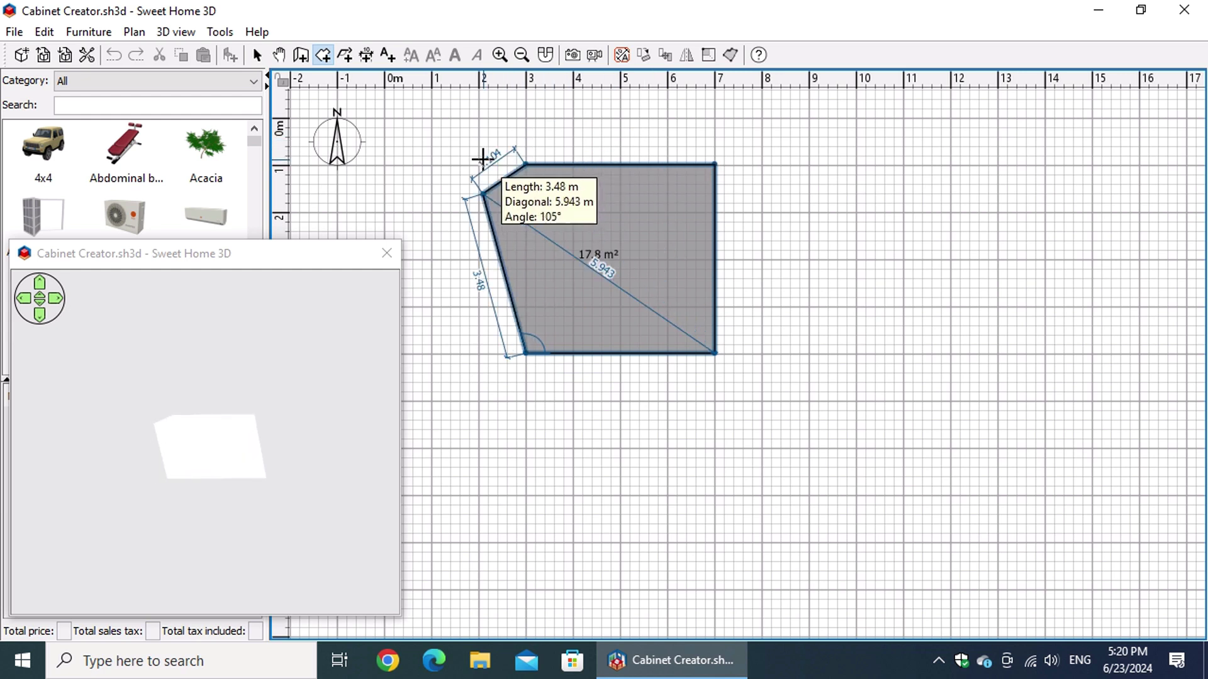
key(Escape)
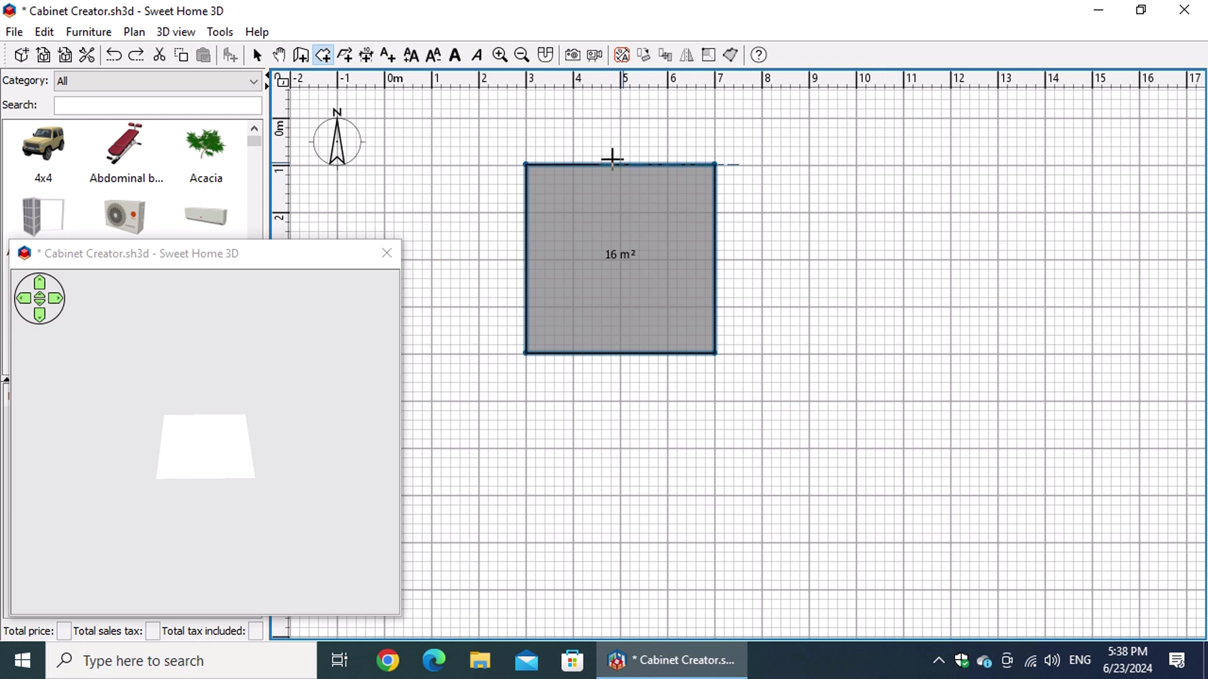
- Wall in all four sides of the 4 m square room and check it in the 3D view
click(301, 55)
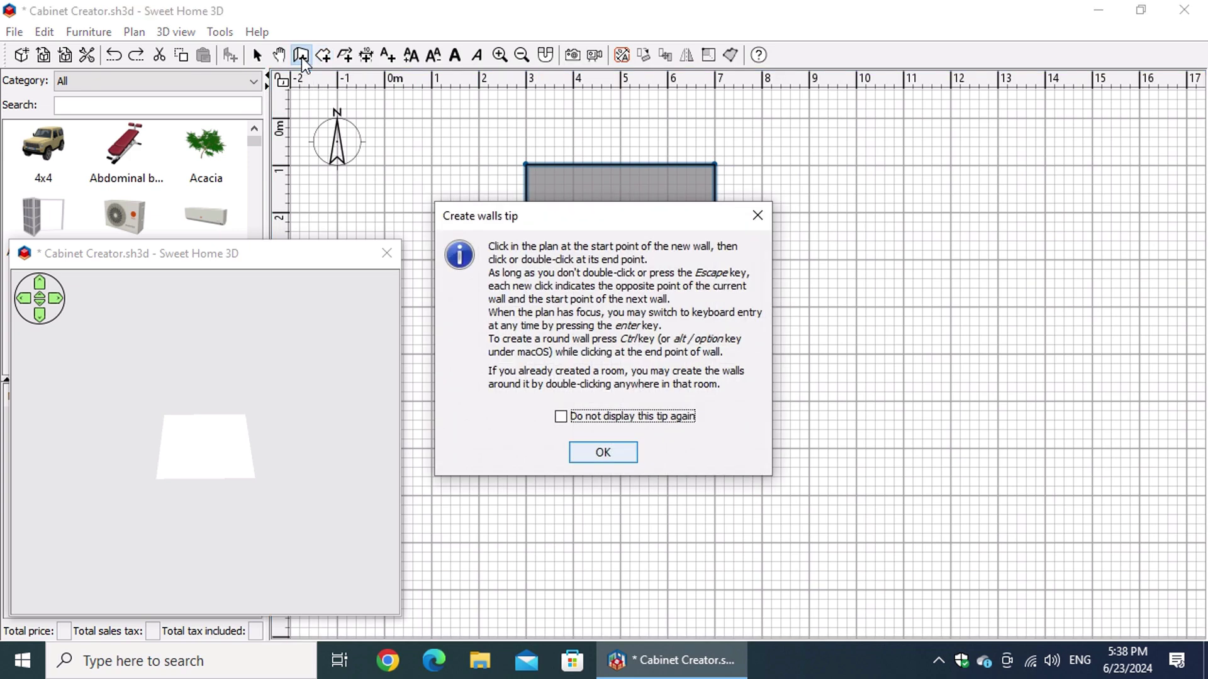
click(626, 456)
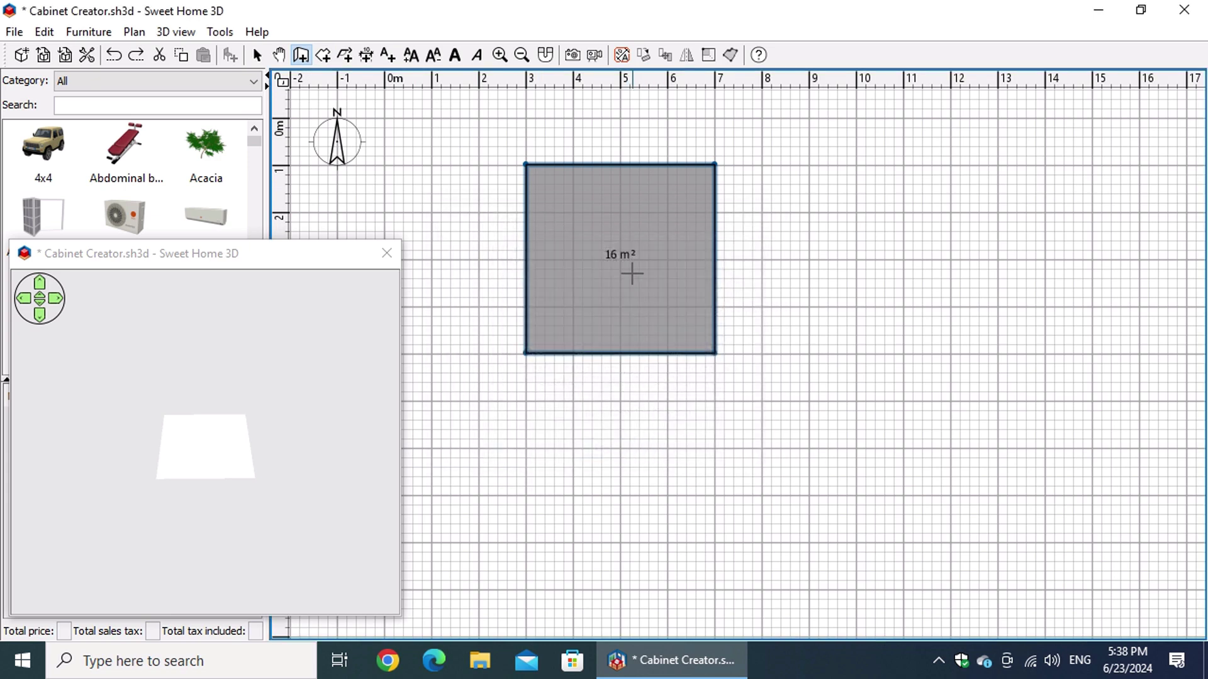
double_click(632, 273)
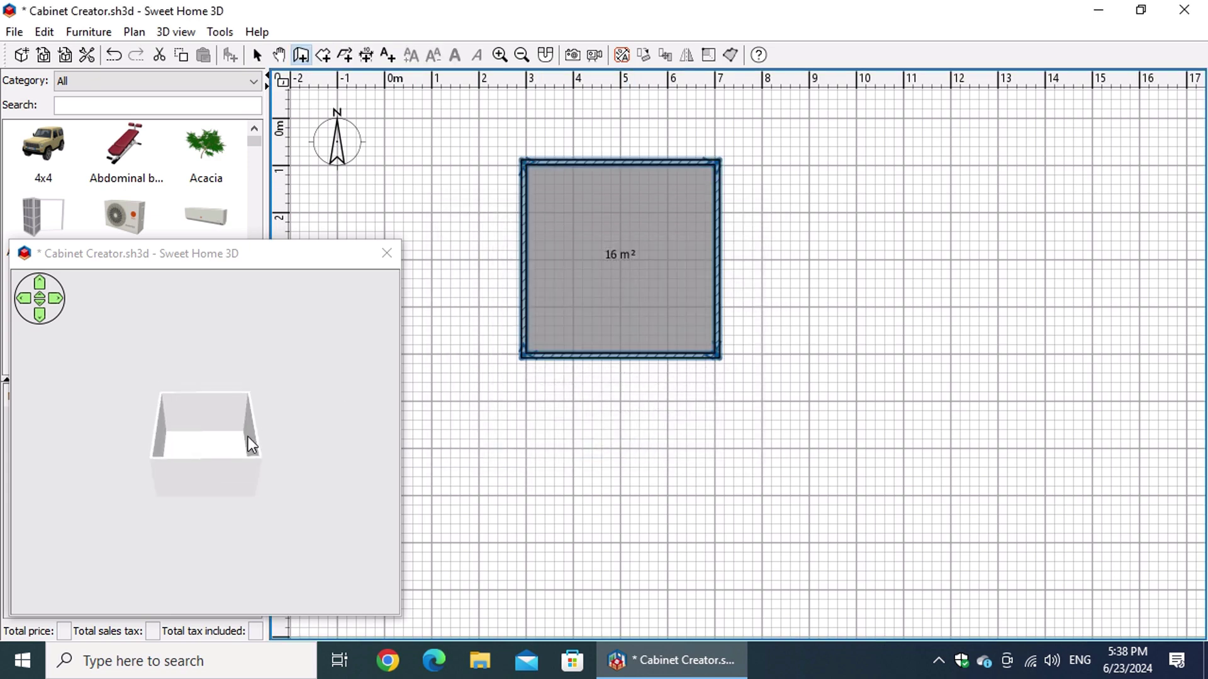
drag(240, 444, 213, 454)
scroll(214, 455, up, 10)
scroll(230, 431, up, 3)
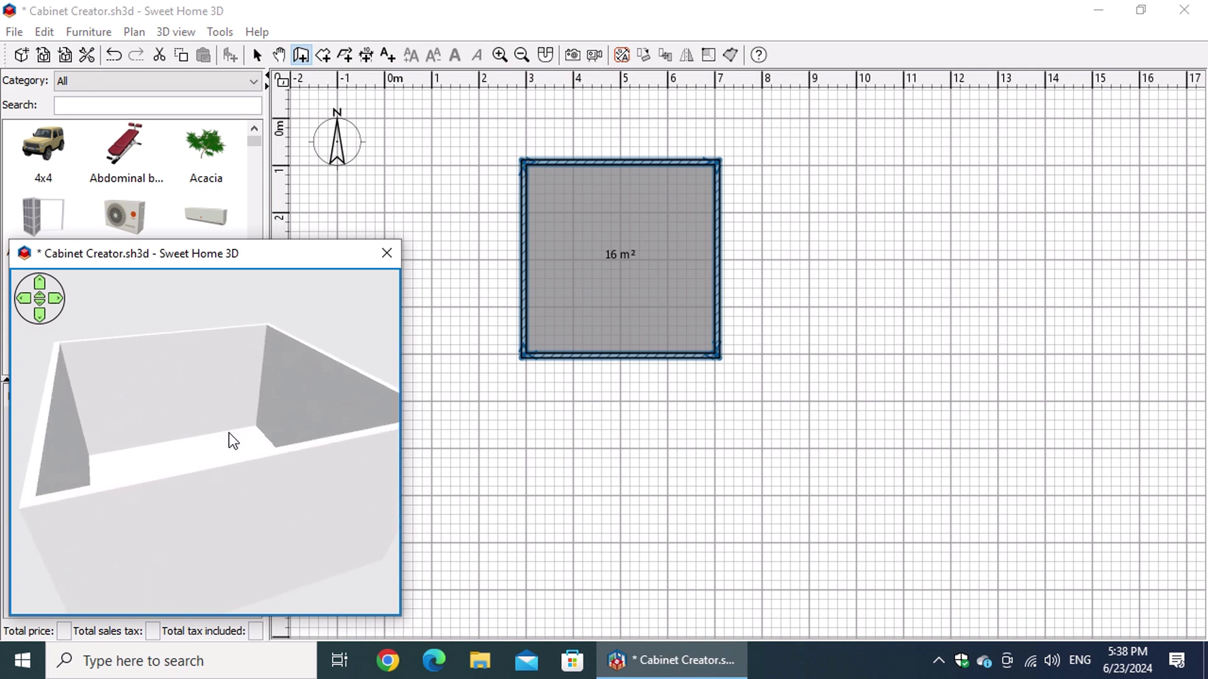
scroll(229, 441, down, 3)
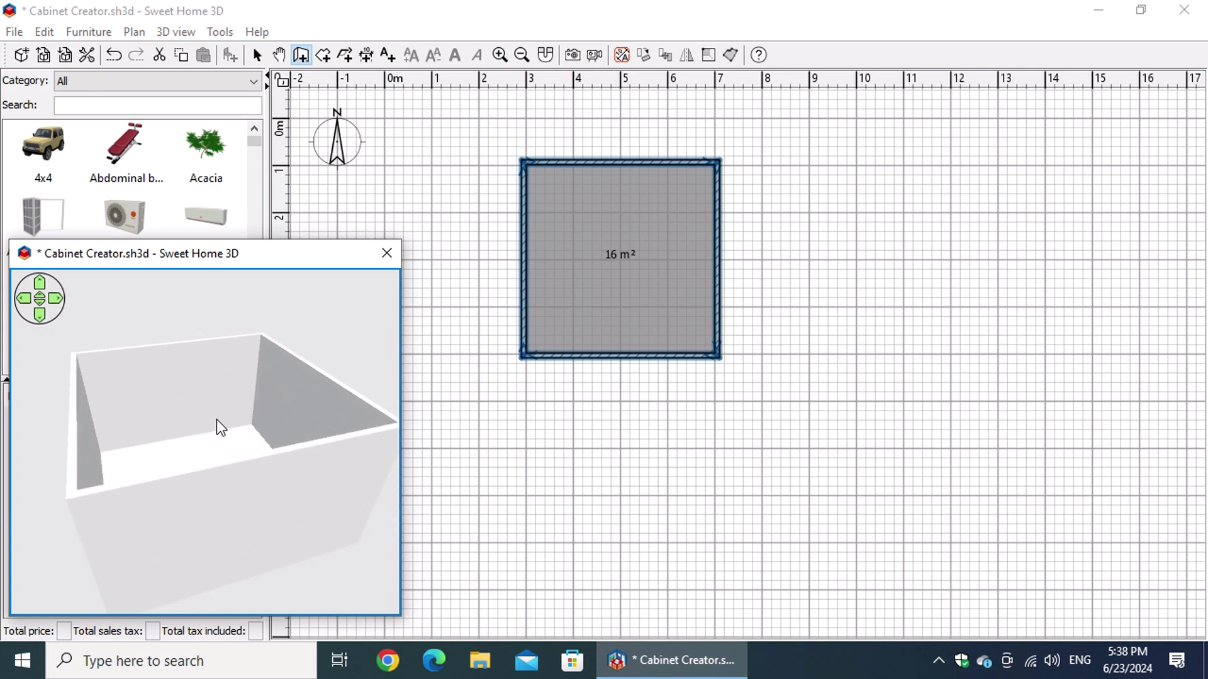
- Delete the room's left and bottom walls, keeping only the top and right walls
click(258, 59)
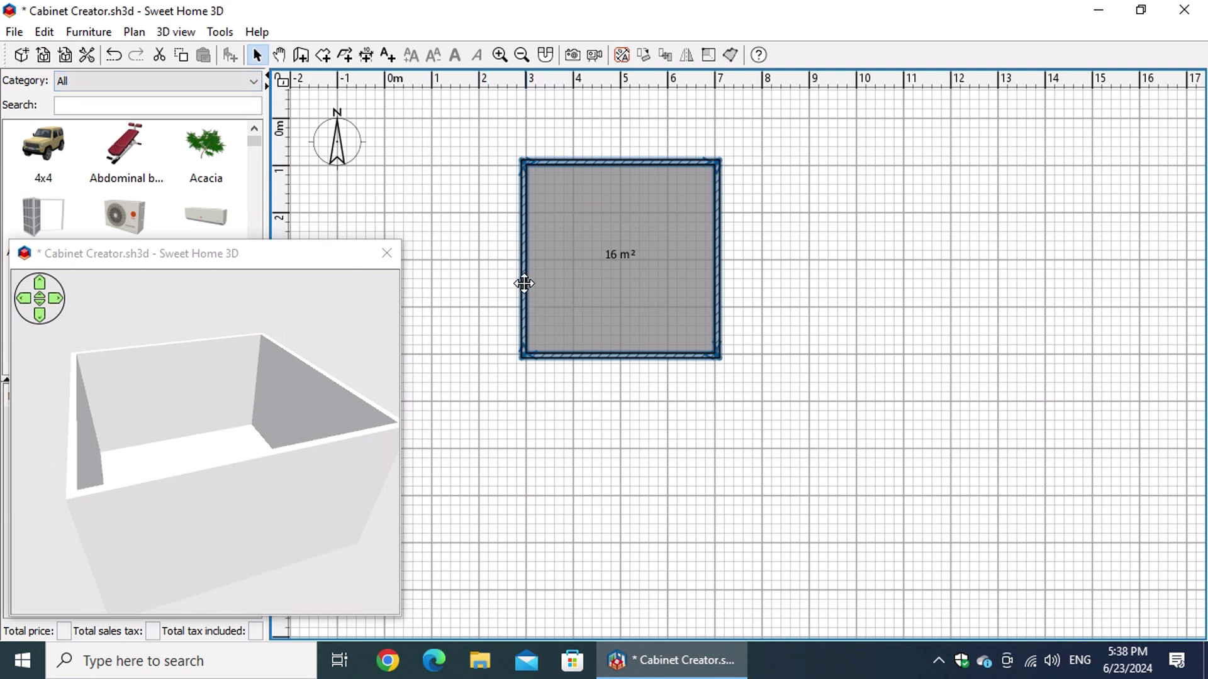
click(524, 284)
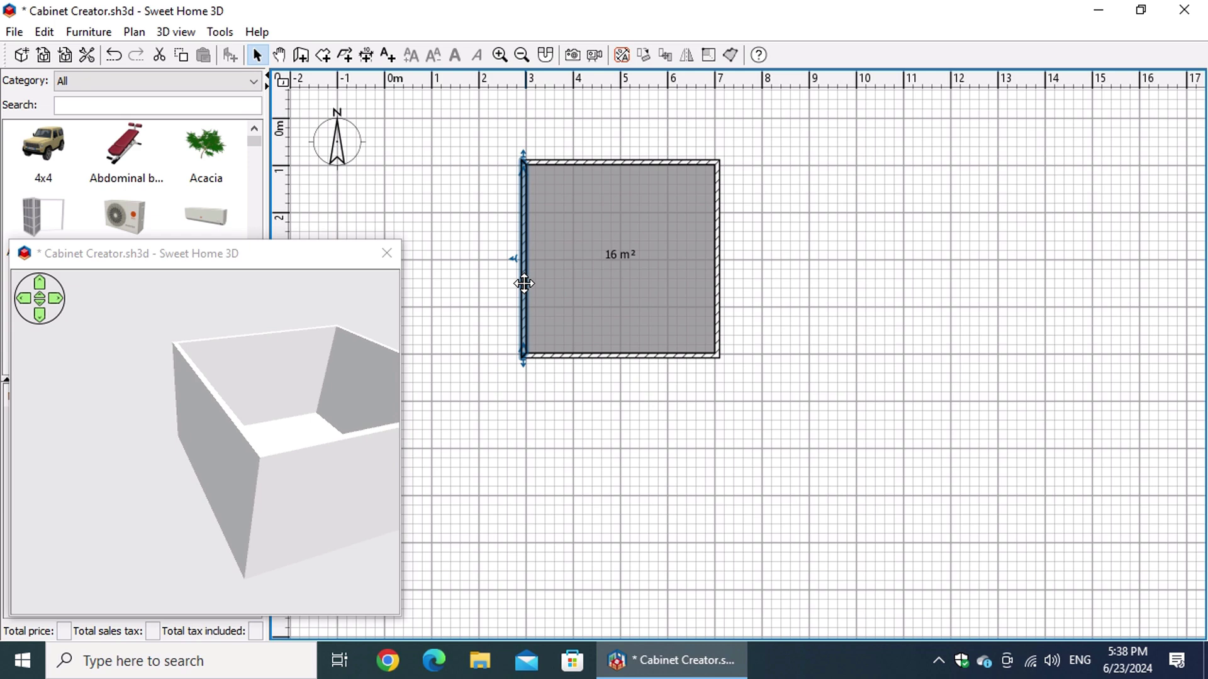
click(627, 357)
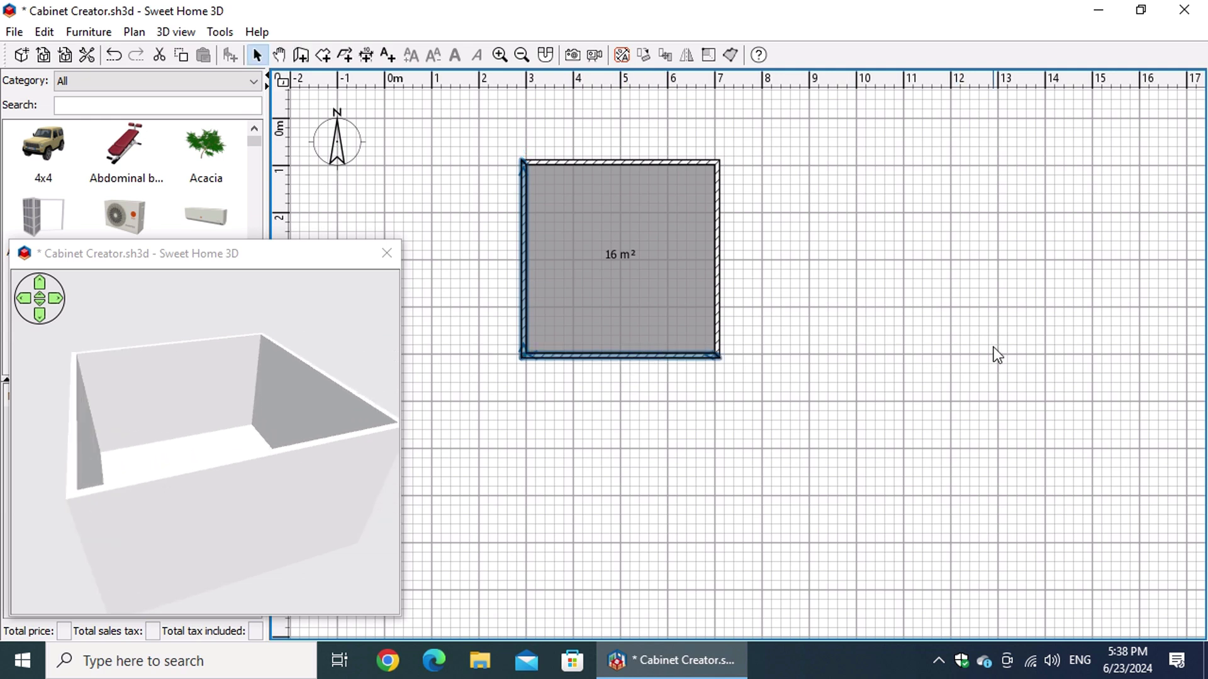
key(Delete)
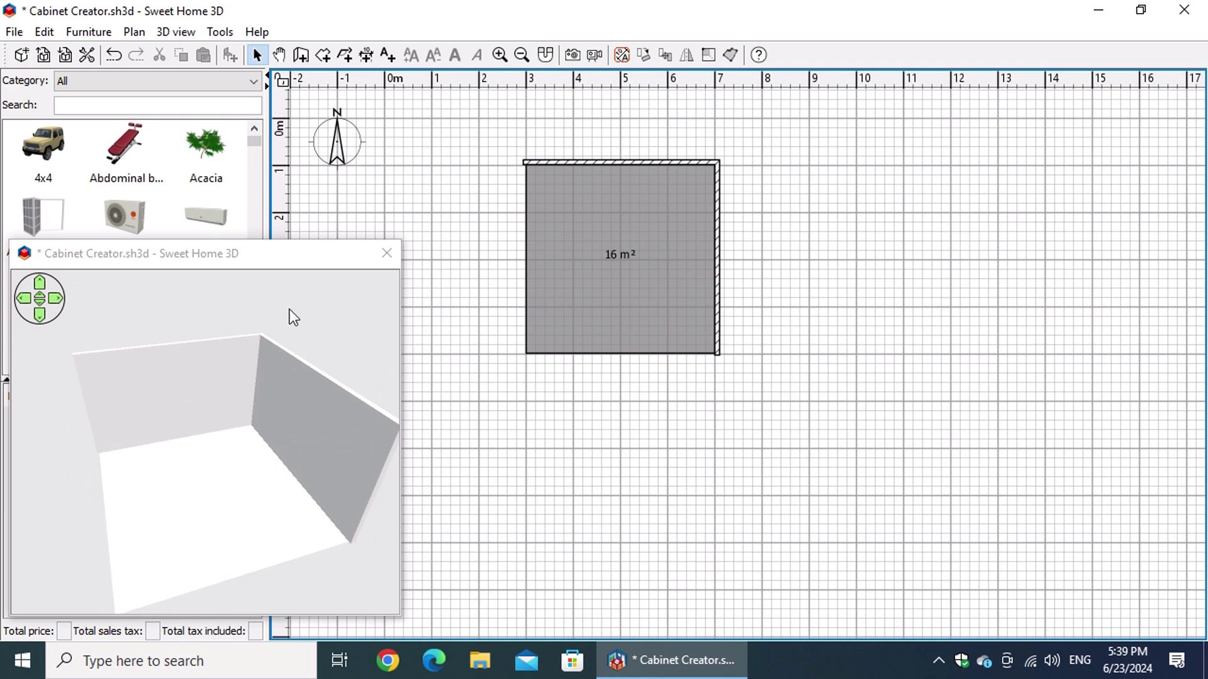
drag(254, 259, 1070, 162)
- Filter the catalog to Doors and windows and place a door in the right wall near the bottom-right corner
click(254, 82)
click(221, 99)
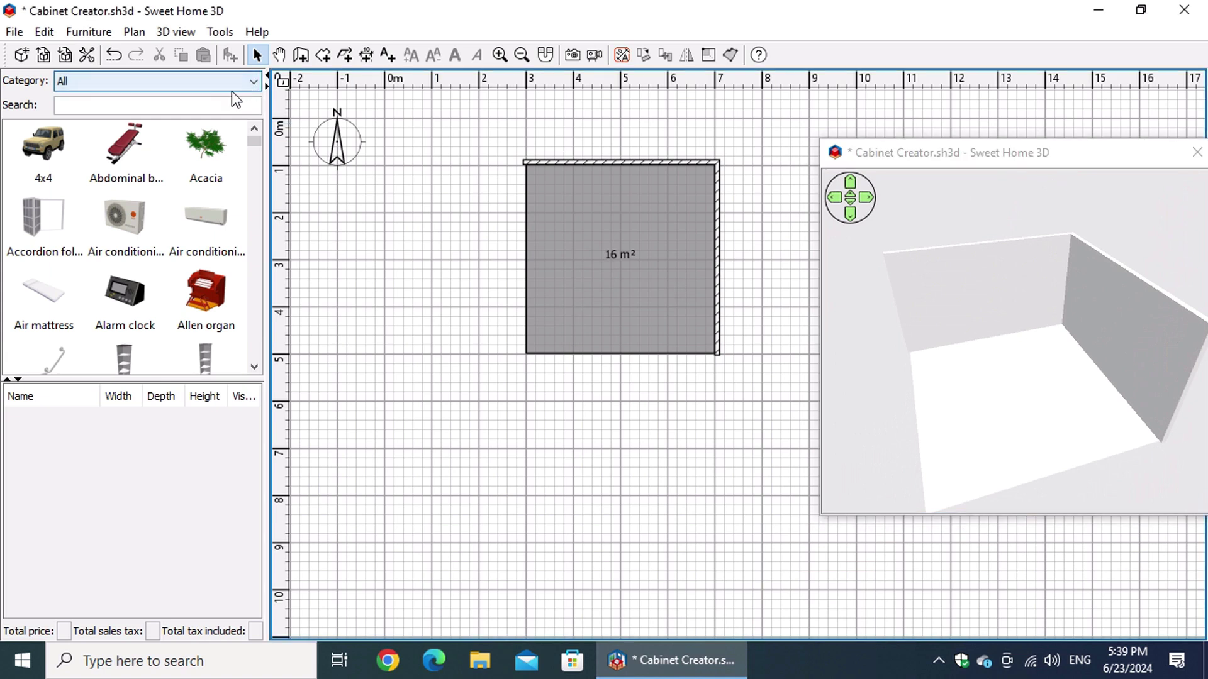
click(254, 83)
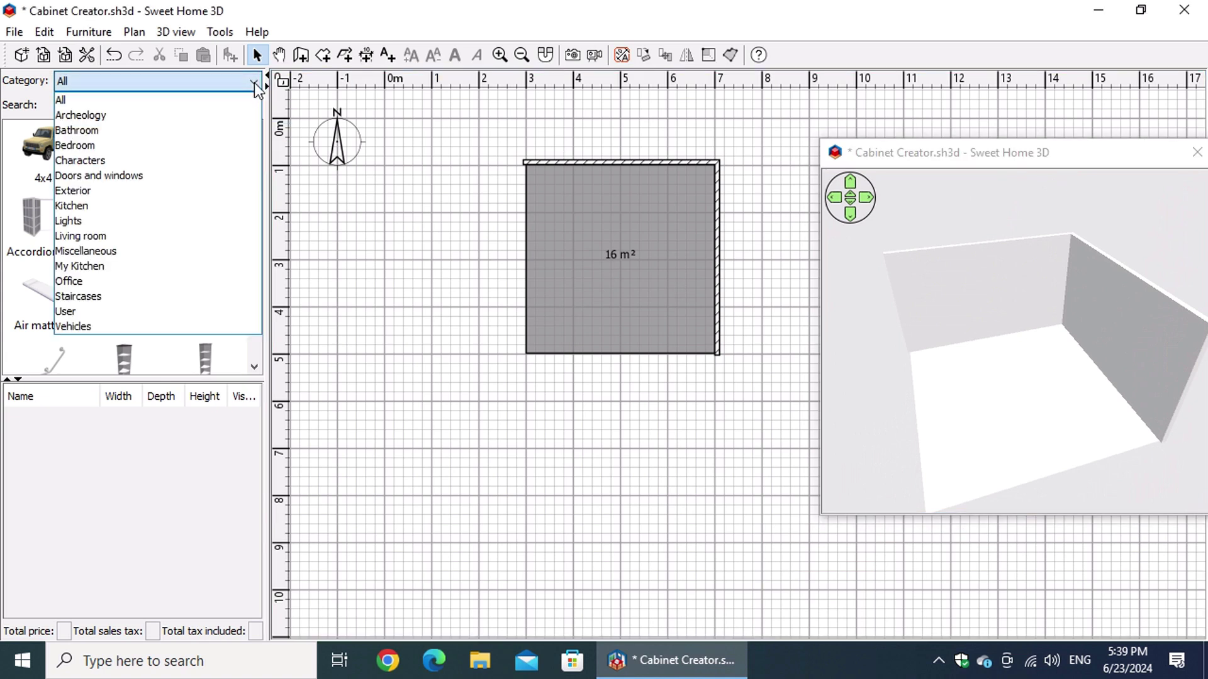
click(190, 175)
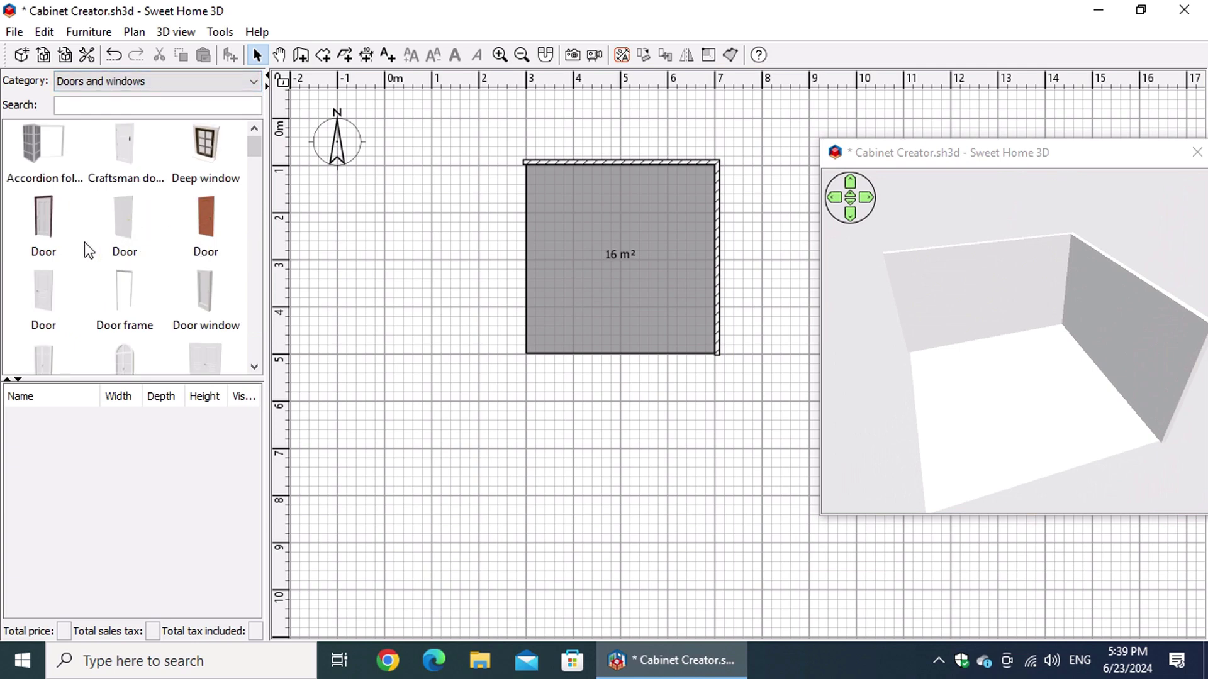
drag(50, 282, 697, 301)
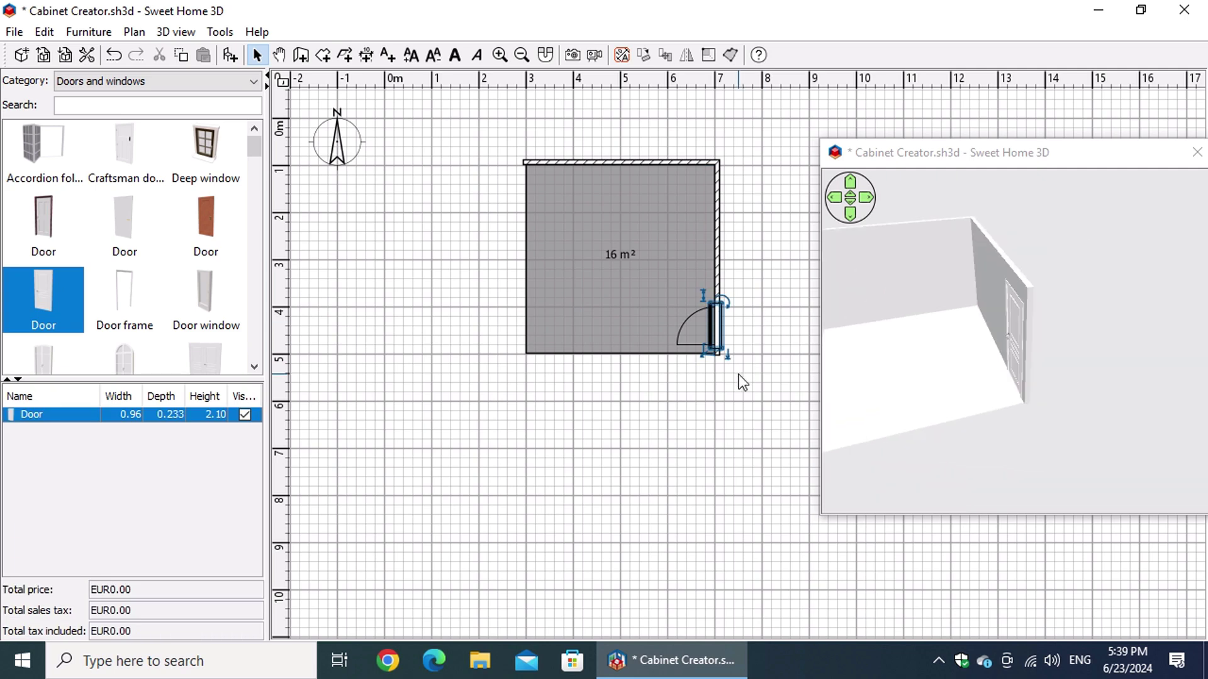
drag(1098, 157, 312, 220)
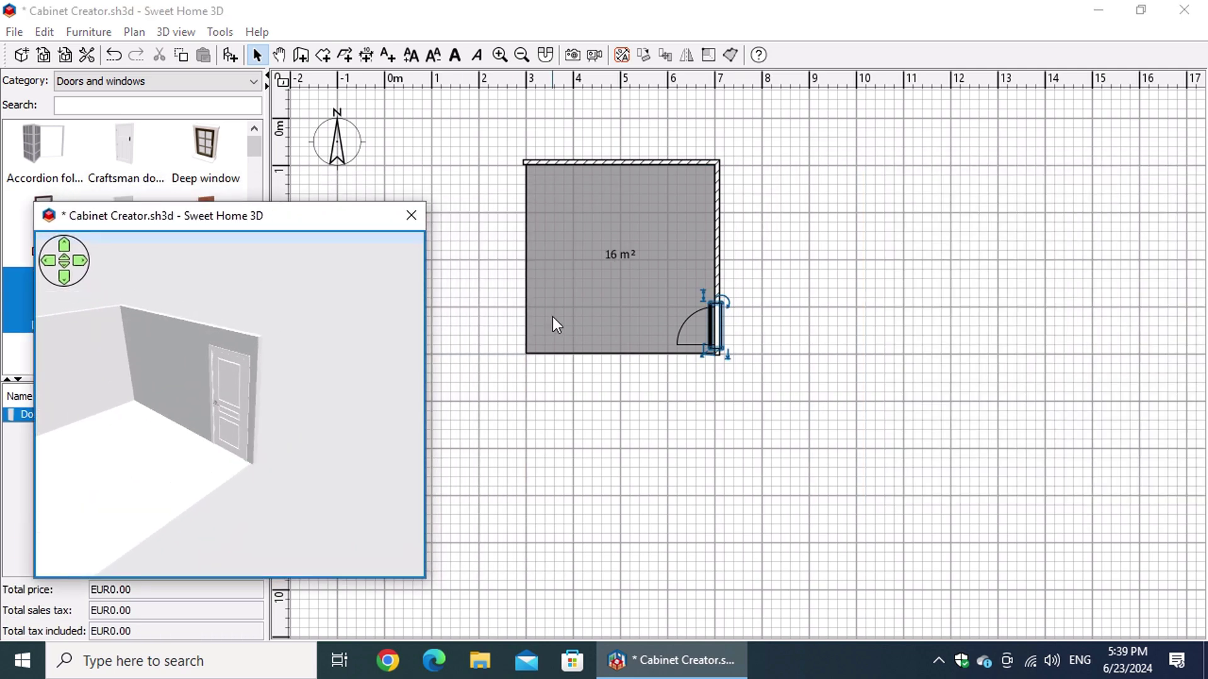
scroll(673, 278, up, 2)
scroll(756, 191, up, 3)
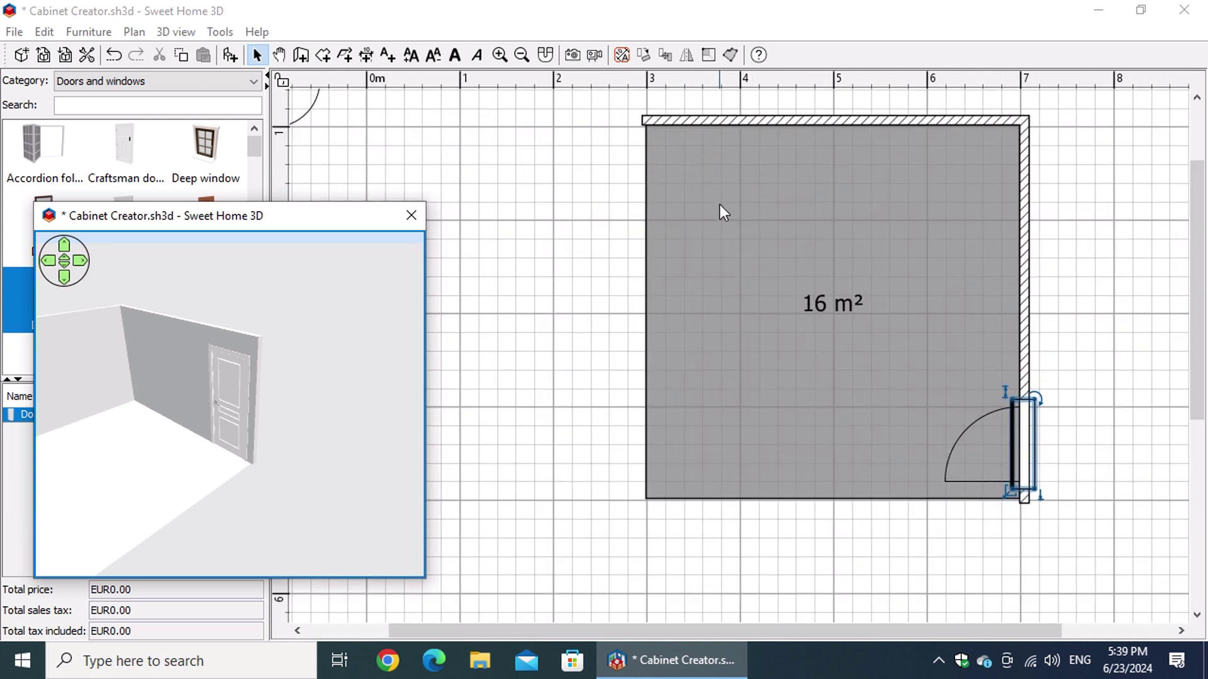
click(877, 247)
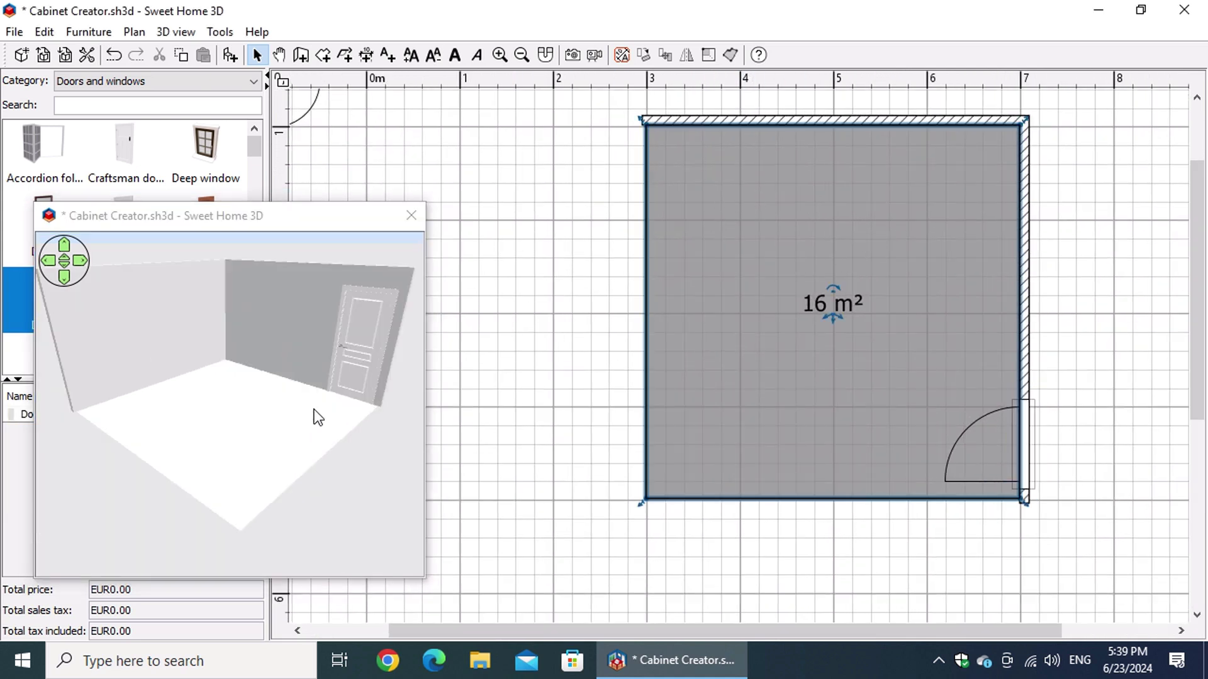
drag(318, 417, 263, 412)
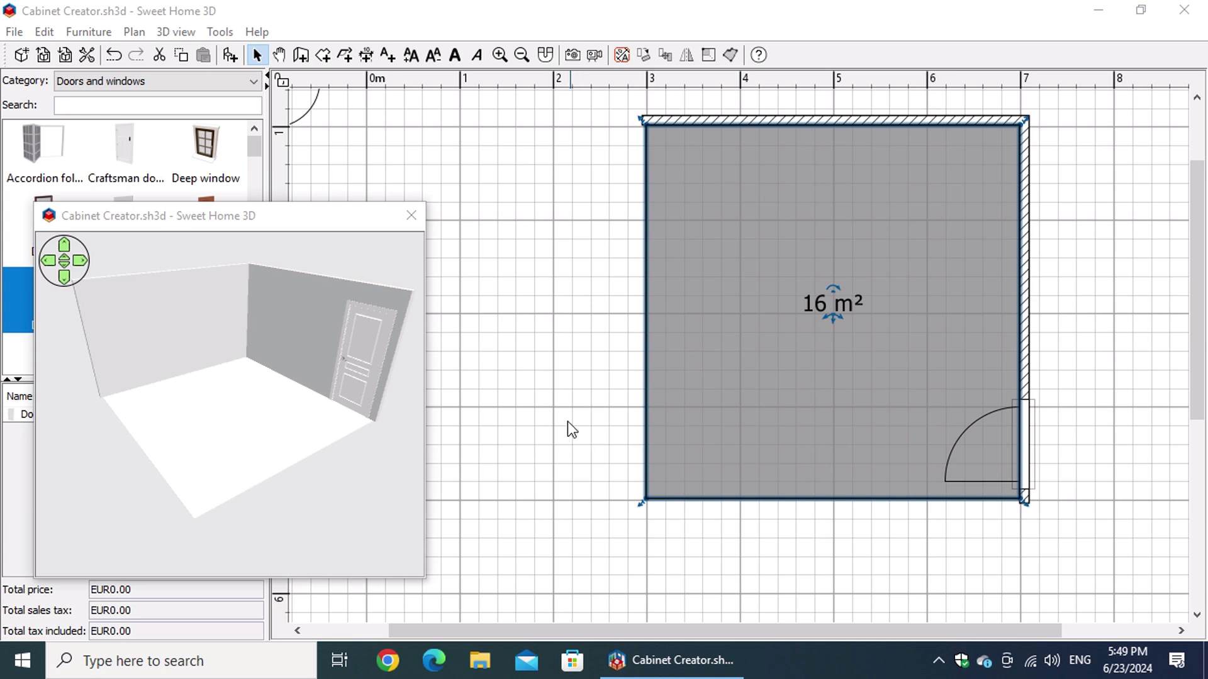
- Add a level at the same elevation and rename it Layout 1
right_click(473, 160)
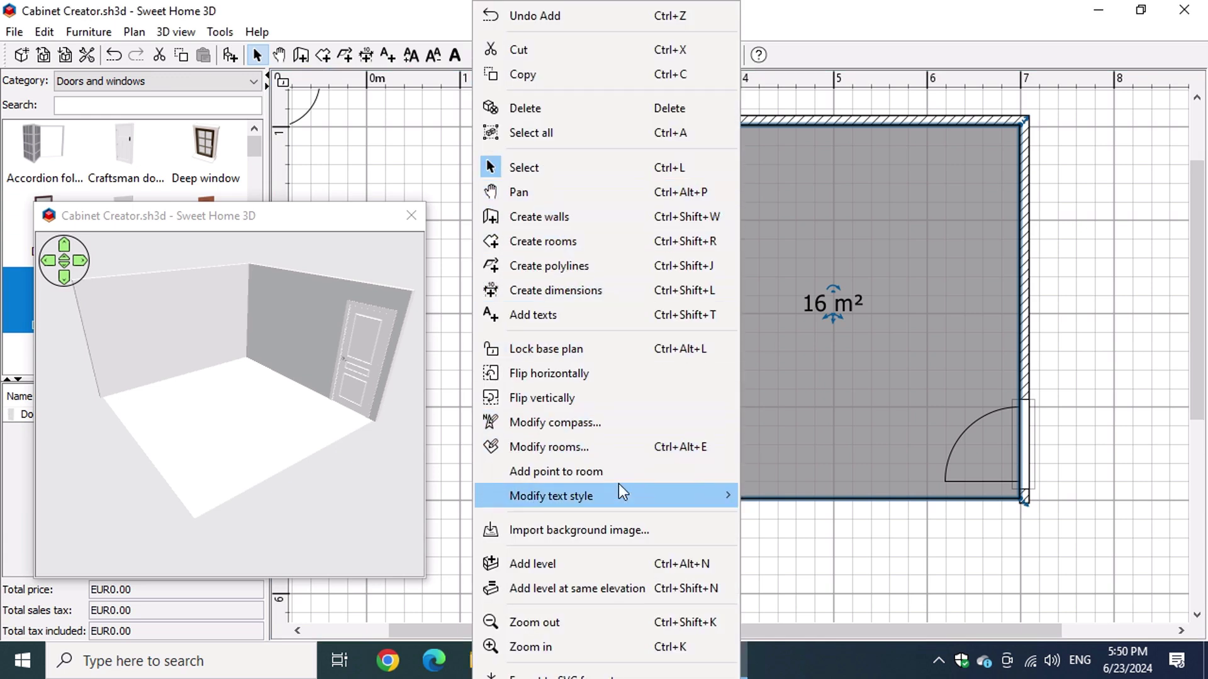
click(703, 591)
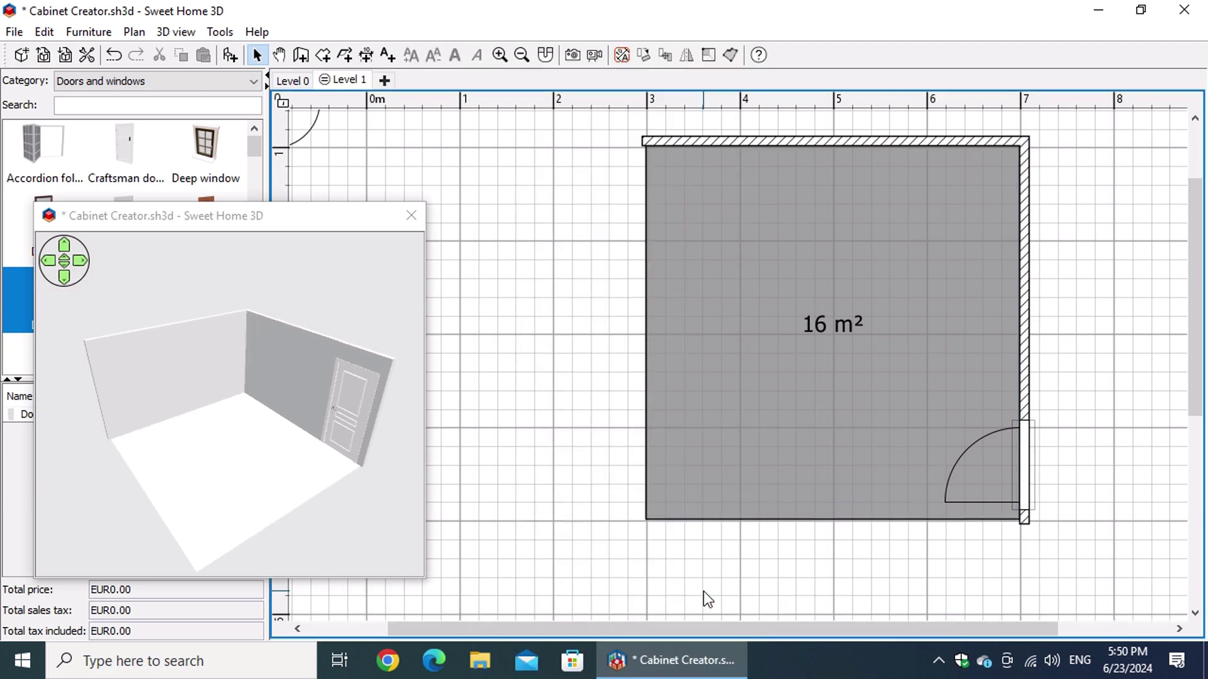
double_click(344, 80)
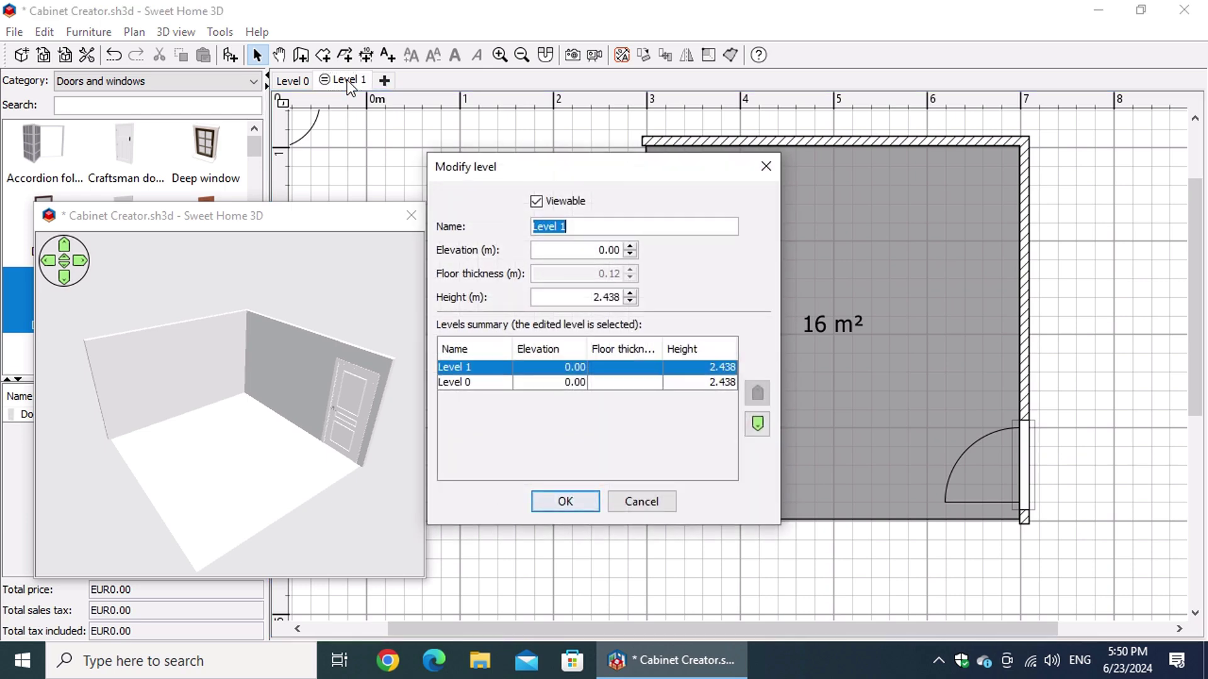
click(588, 229)
key(BackSpace)
key(BackSpace)
key(BackSpace)
key(BackSpace)
key(BackSpace)
key(BackSpace)
key(BackSpace)
text(Layout 1)
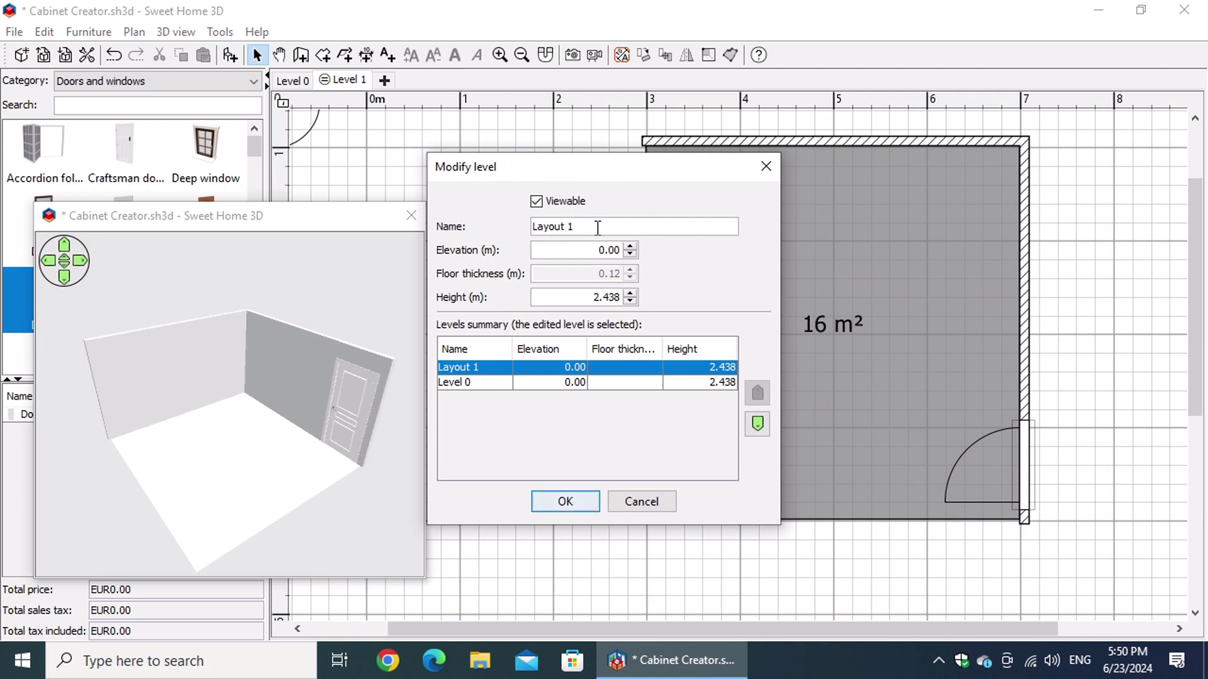
click(580, 500)
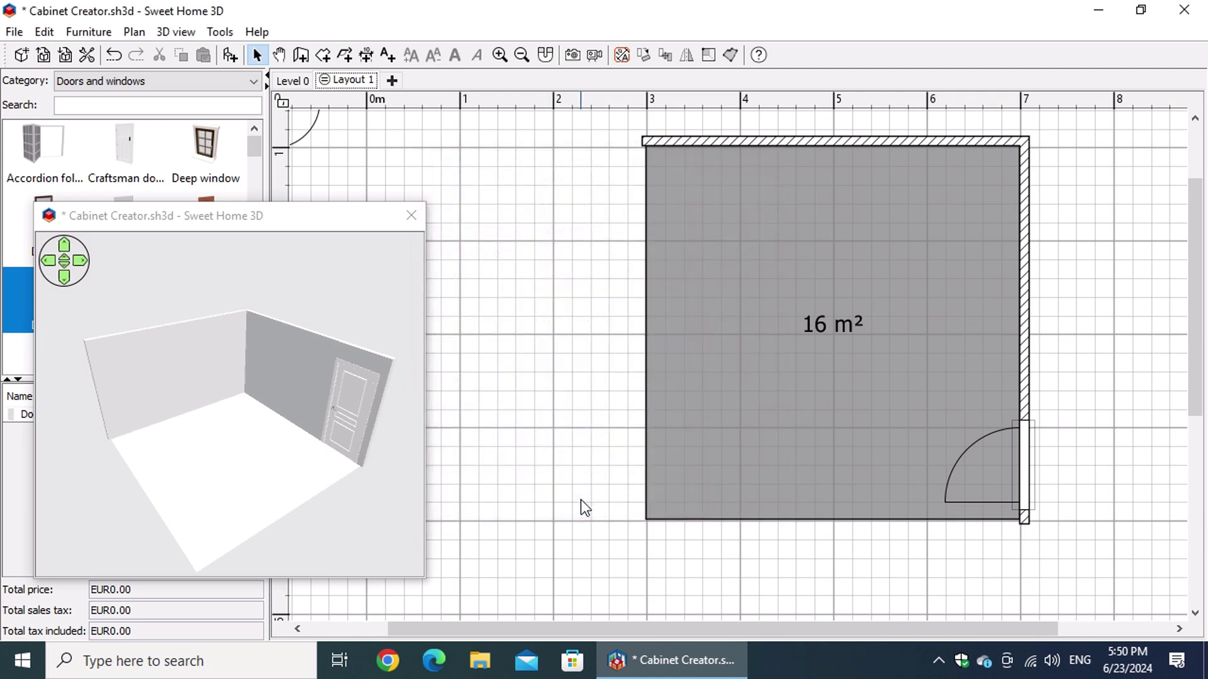
- Rename Level 0 to Floor plan
double_click(290, 78)
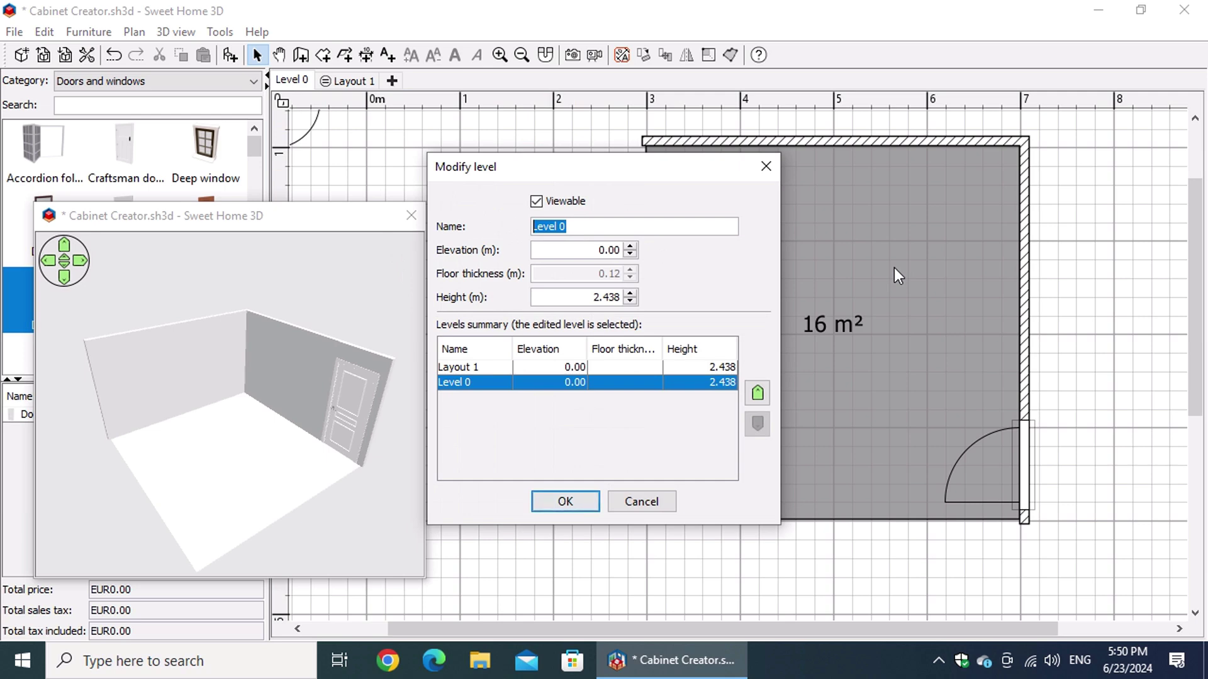
text(Floor plan)
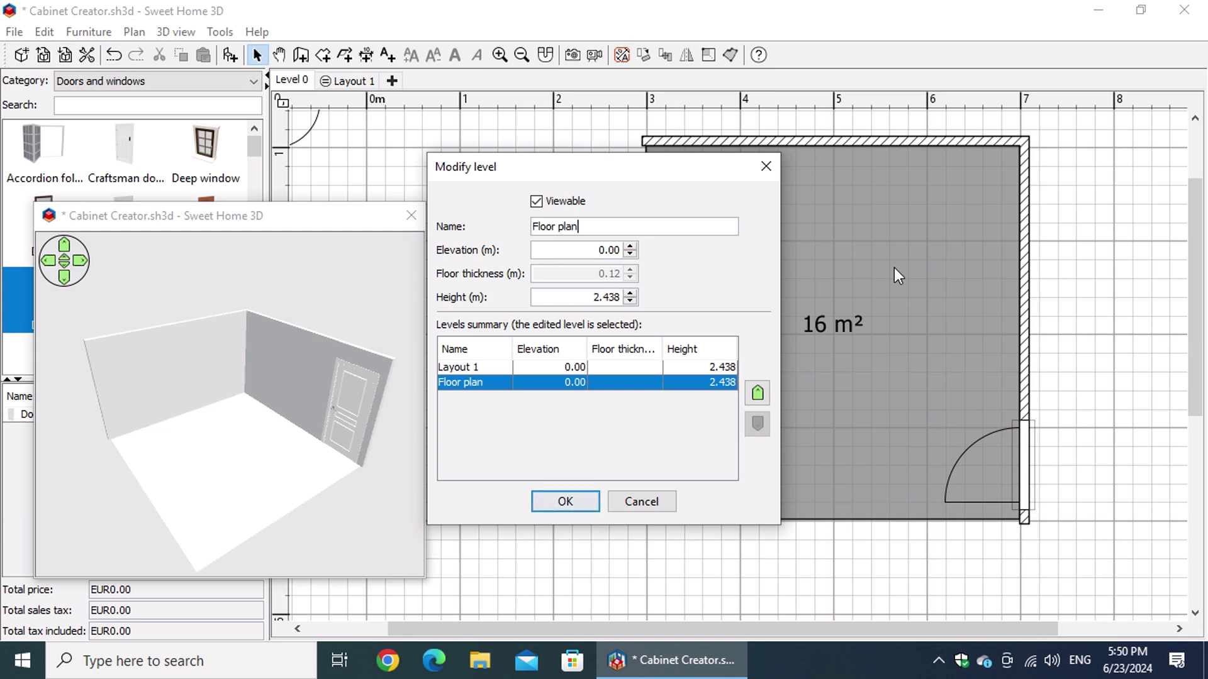
click(582, 501)
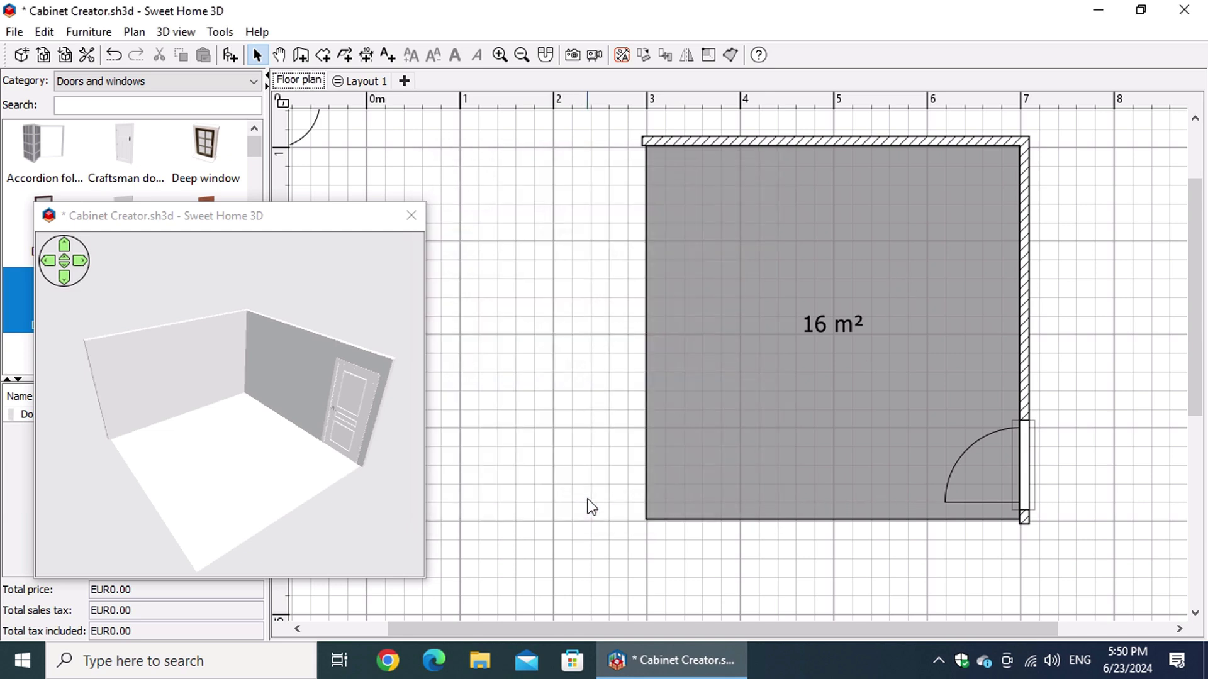
- Filter the catalog to Kitchen and place the corner and upper cabinets in the room's top-right corner
drag(340, 222, 612, 340)
click(245, 81)
click(169, 224)
click(130, 105)
text(Vlado)
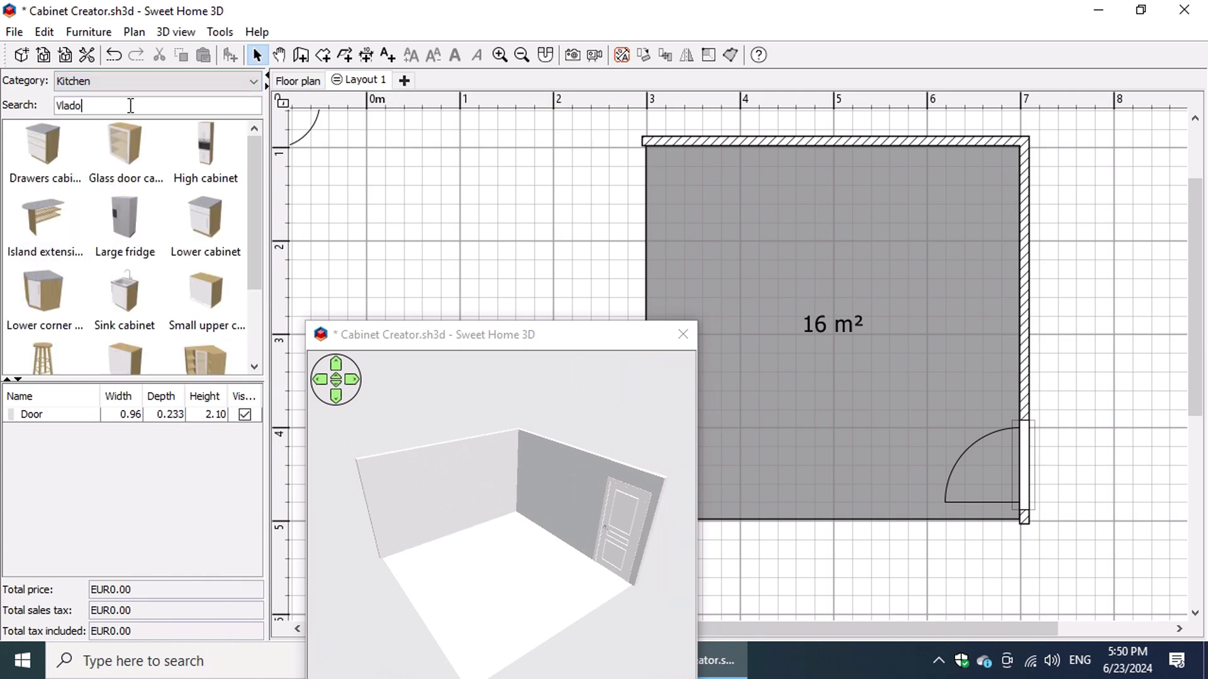
scroll(196, 178, down, 3)
drag(44, 188, 1001, 142)
drag(205, 258, 964, 145)
drag(125, 258, 888, 142)
- Add lower cabinets along the right wall and confirm the sink cabinet's properties
scroll(126, 252, up, 2)
drag(206, 217, 982, 230)
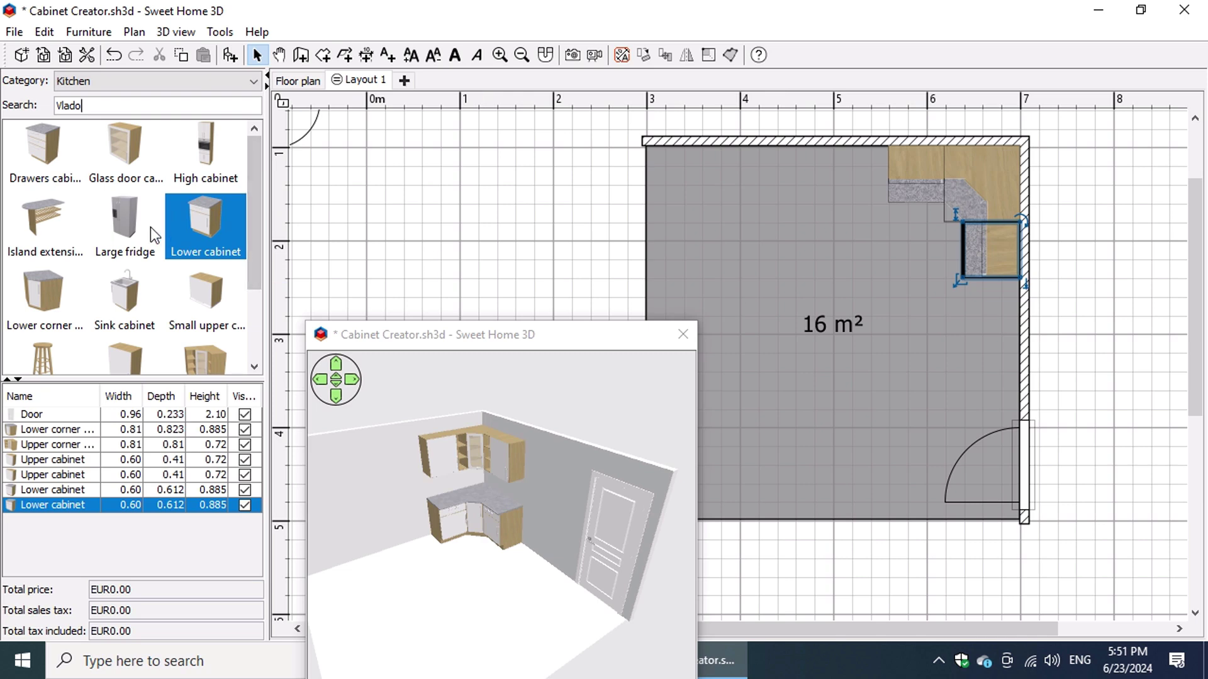
drag(125, 292, 777, 144)
right_click(814, 177)
click(895, 471)
click(566, 548)
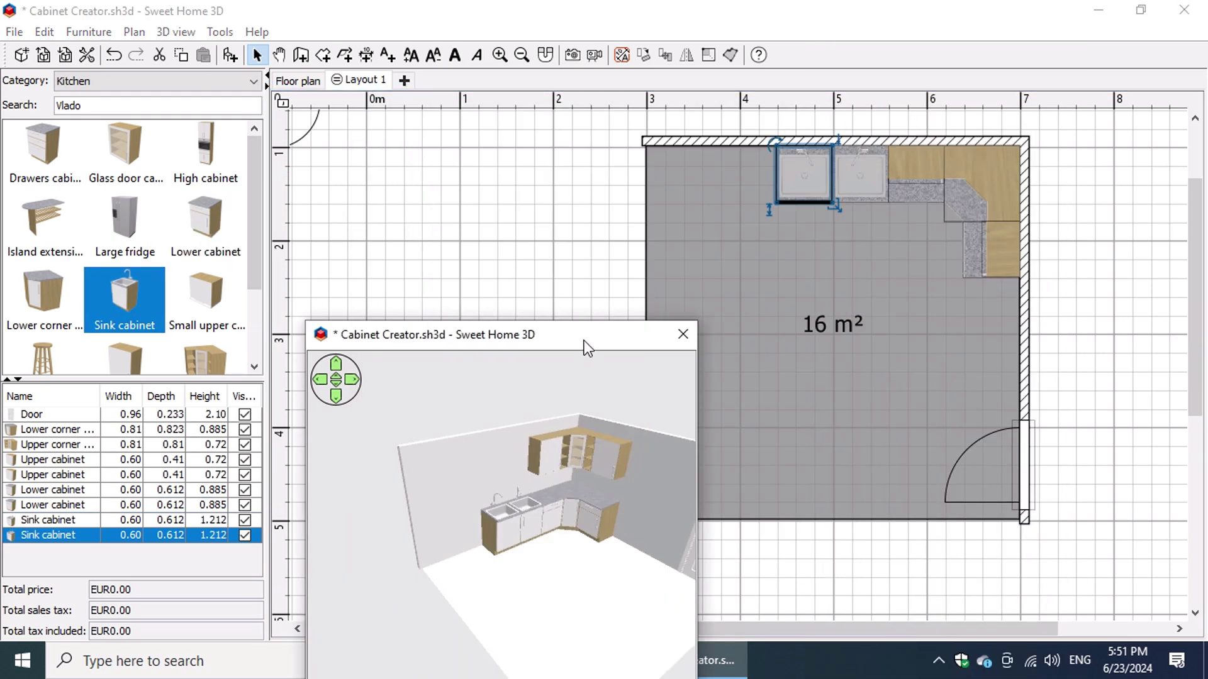
drag(584, 341, 305, 293)
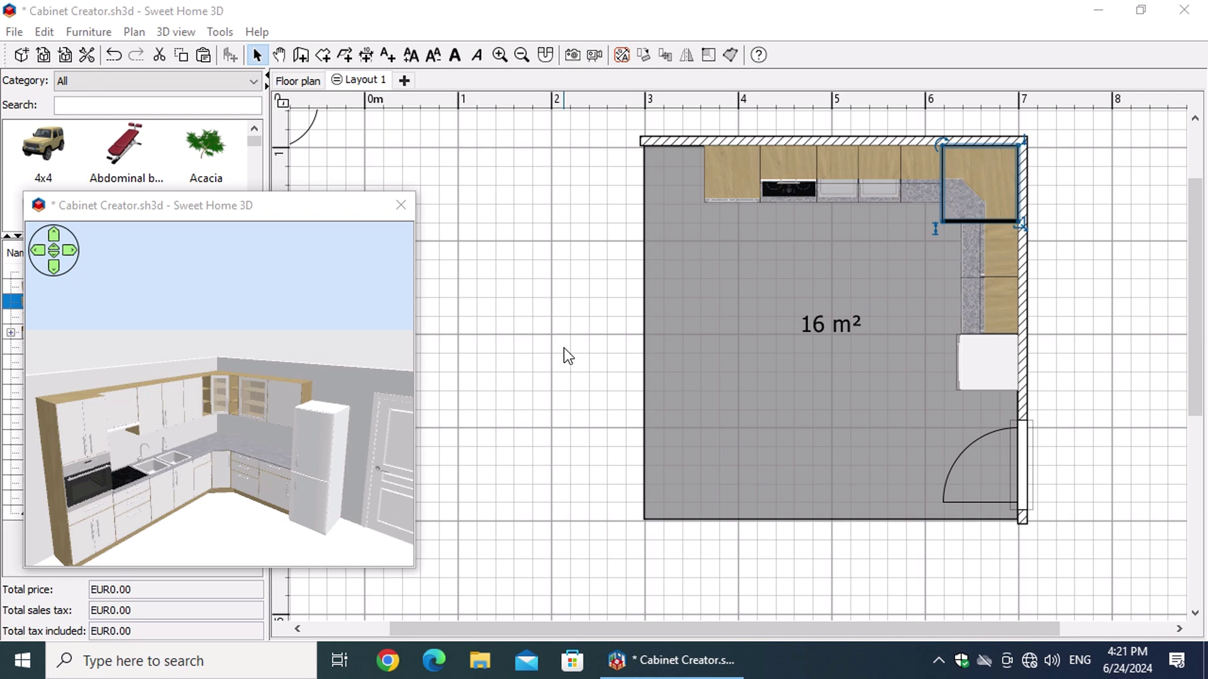
- Make the Floor plan level non-viewable, then zoom in on the Layout 1 cabinets
click(302, 82)
key(ctrl+z)
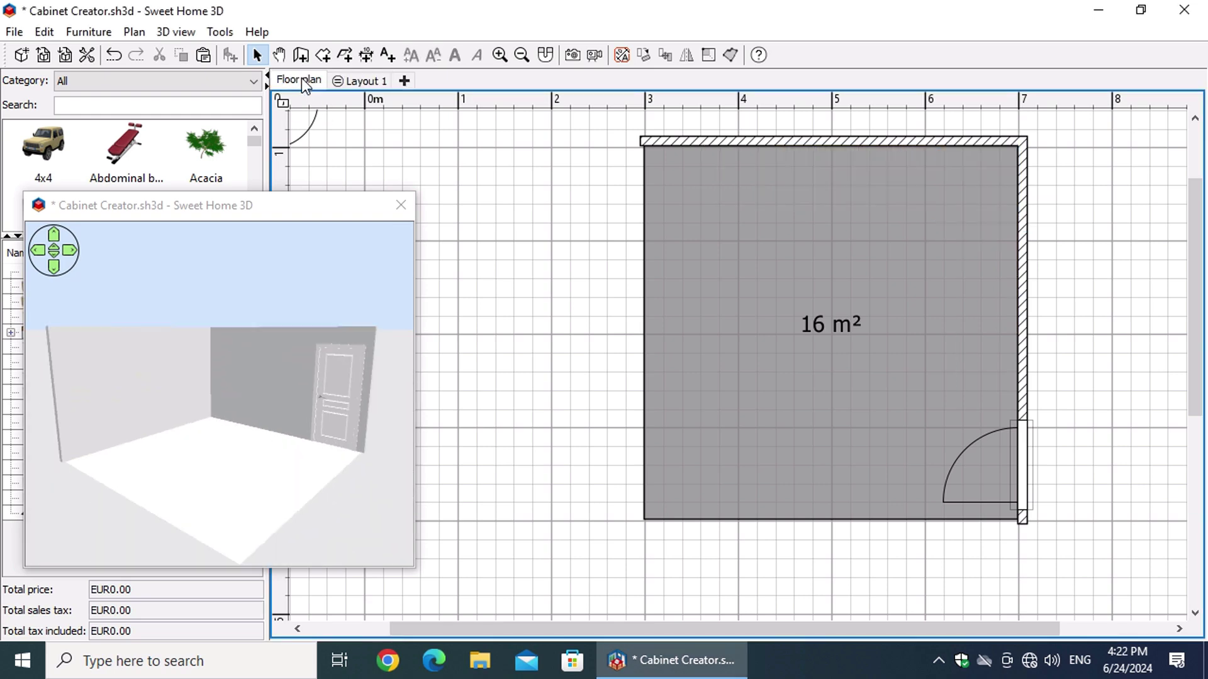
double_click(301, 80)
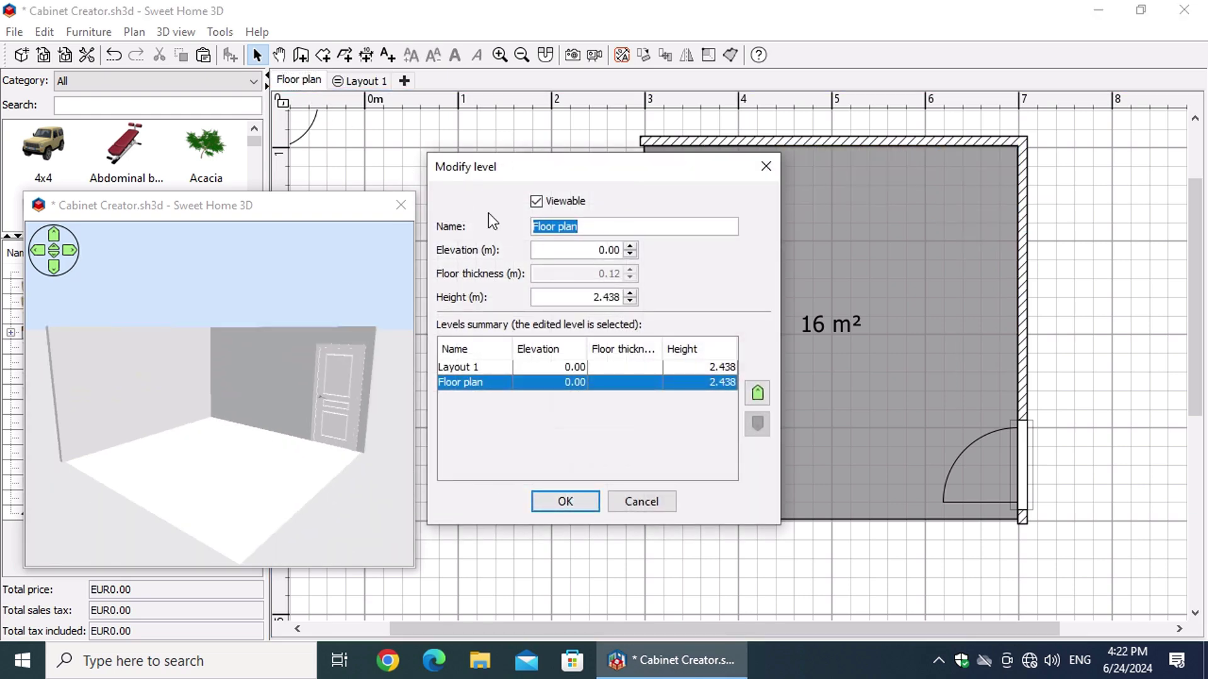
click(535, 203)
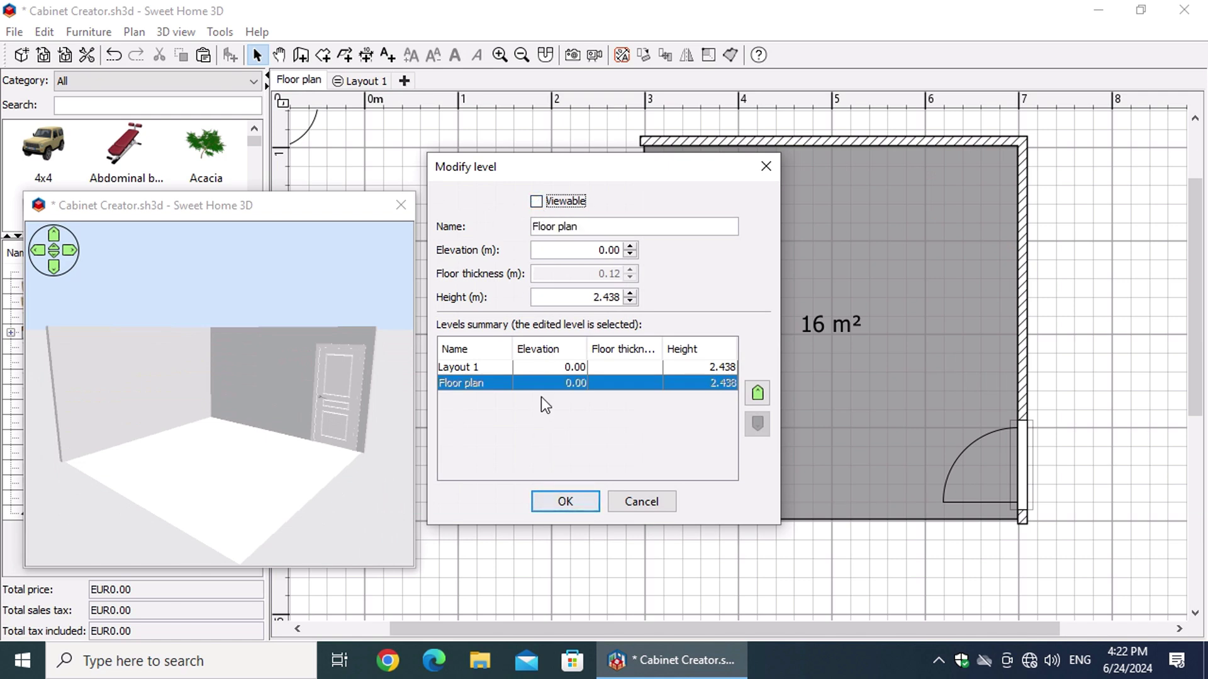
click(545, 501)
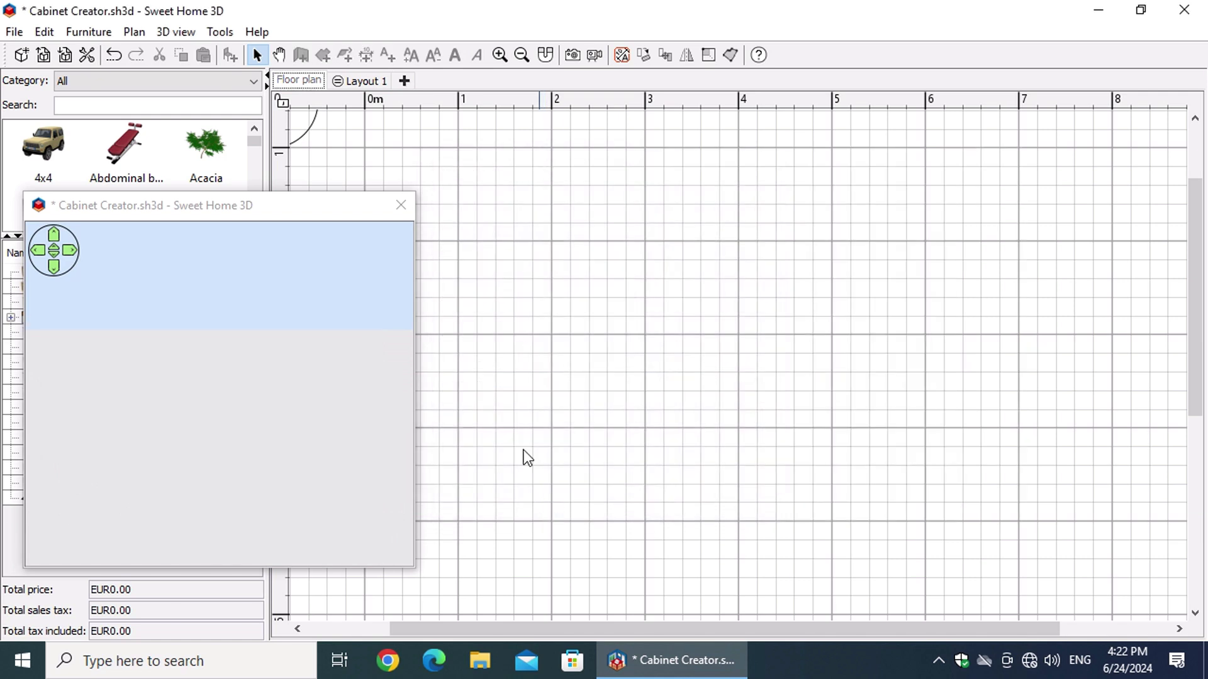
click(375, 82)
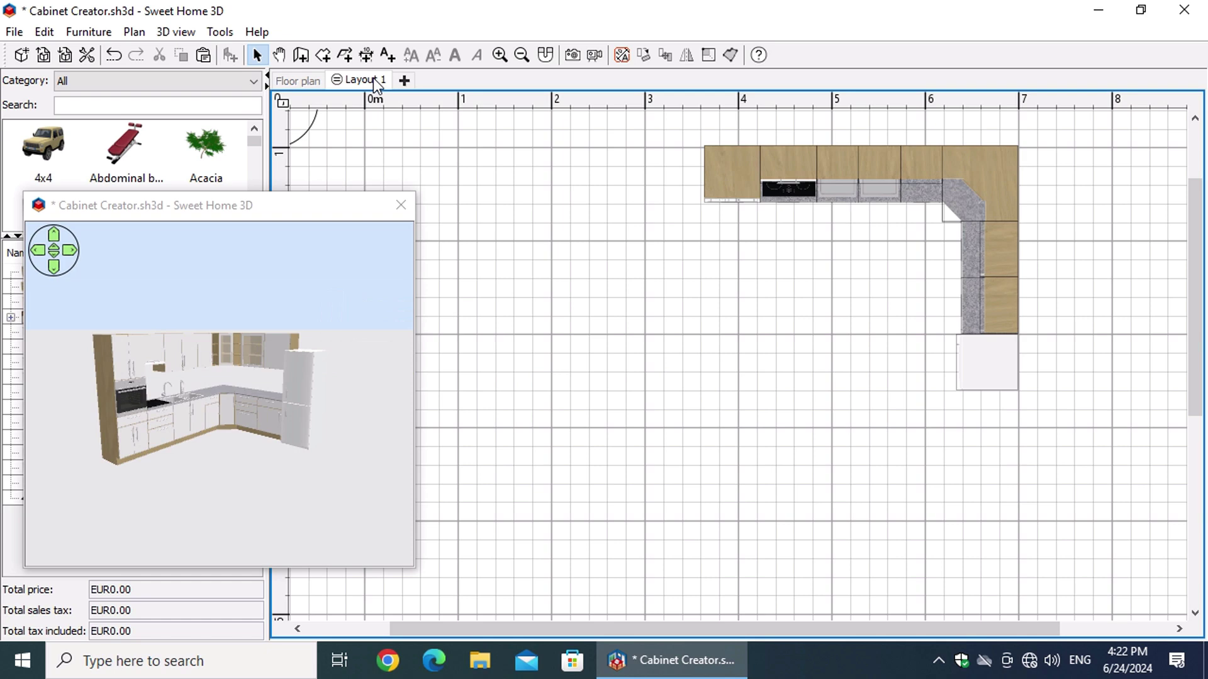
drag(1198, 255, 1197, 220)
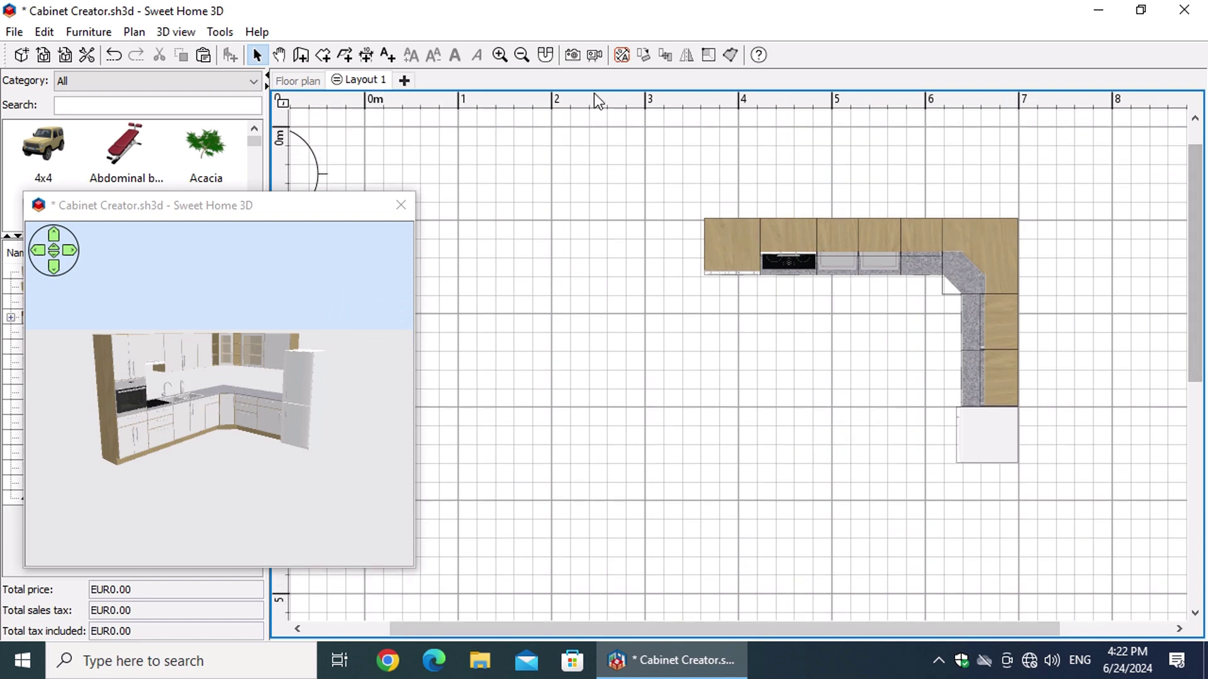
click(499, 55)
click(499, 56)
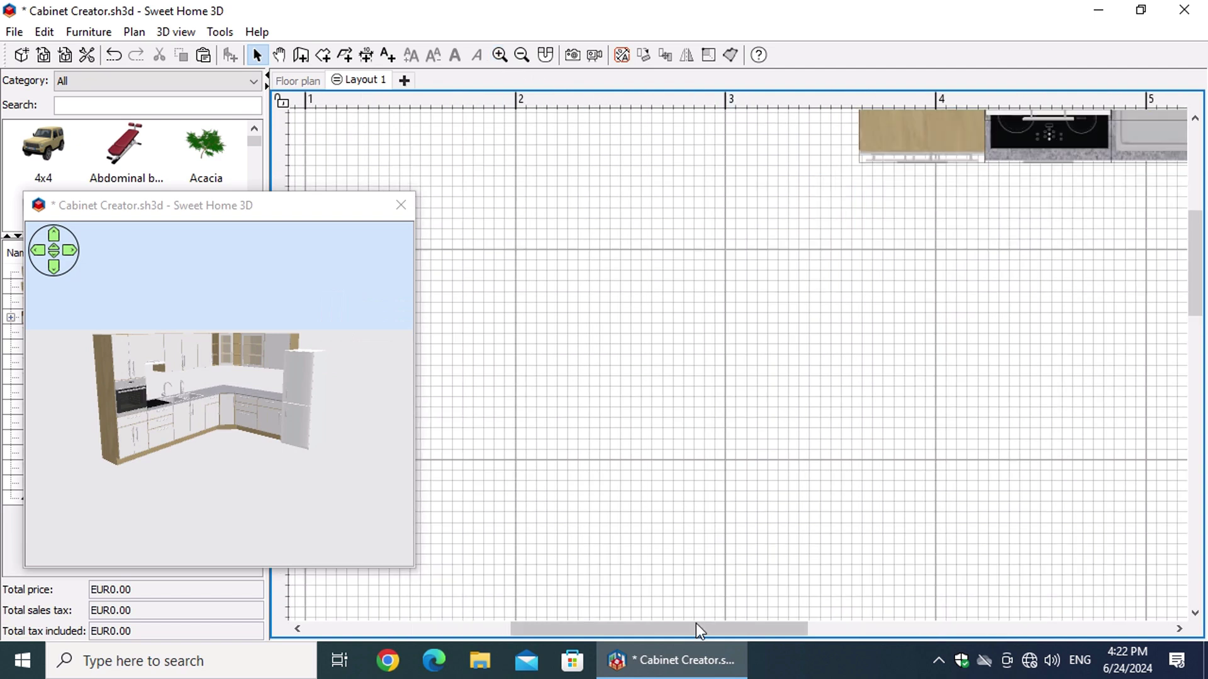
drag(696, 629, 833, 631)
drag(1199, 324, 1199, 308)
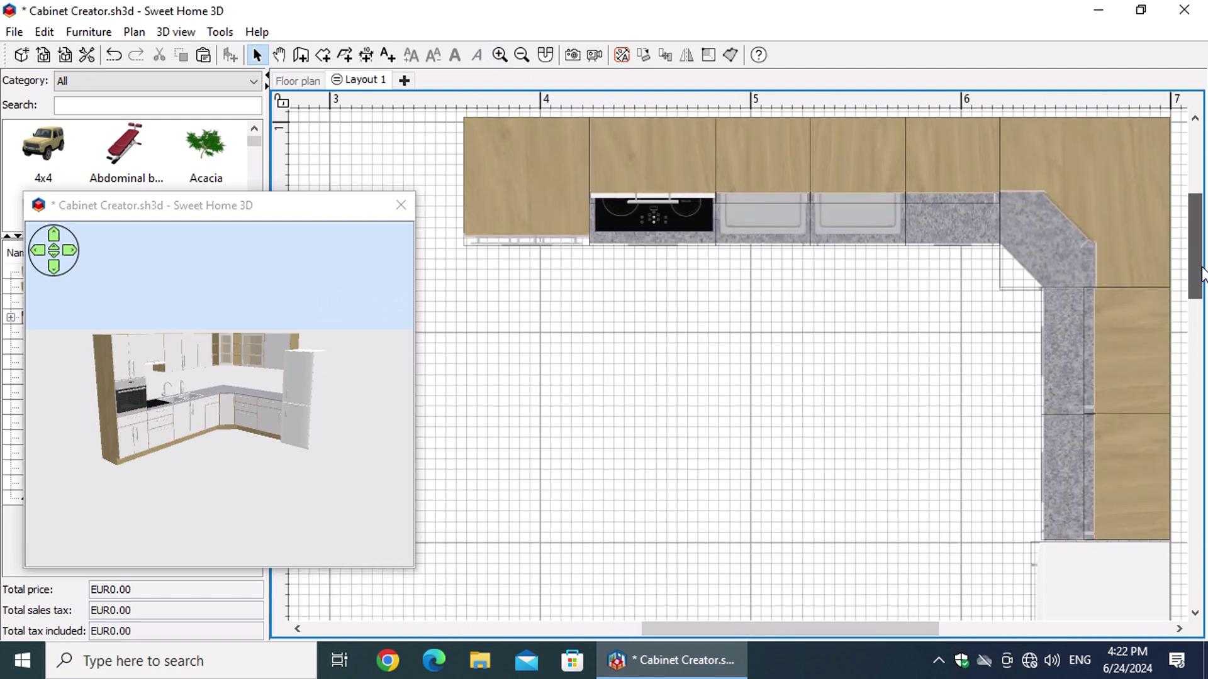
- Dimension the top cabinet run with widths 0.60, 0.60, 0.90 and 0.45 placed below it
click(366, 56)
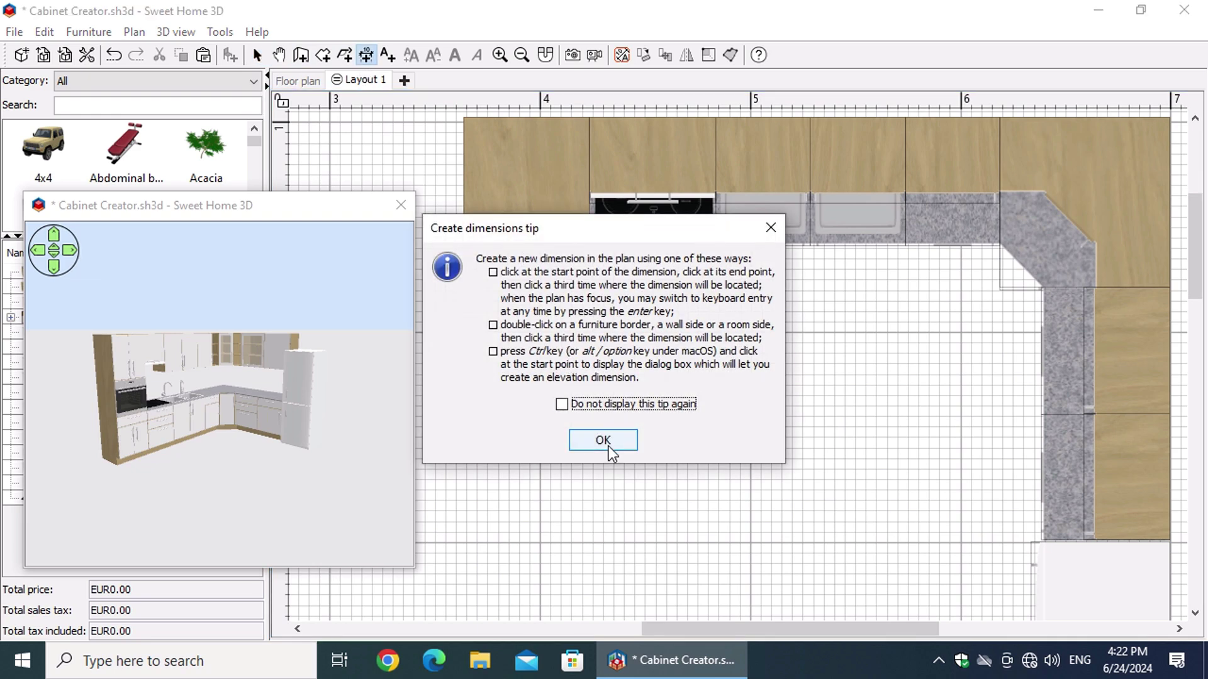
click(604, 440)
double_click(523, 246)
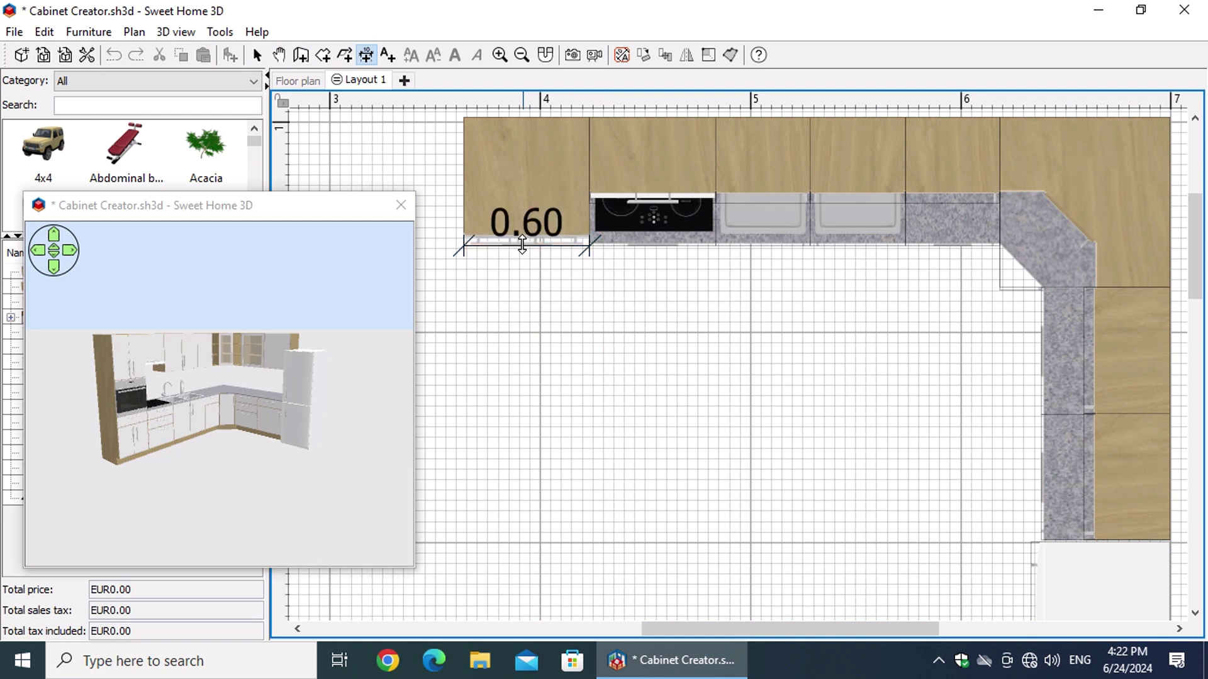
click(523, 274)
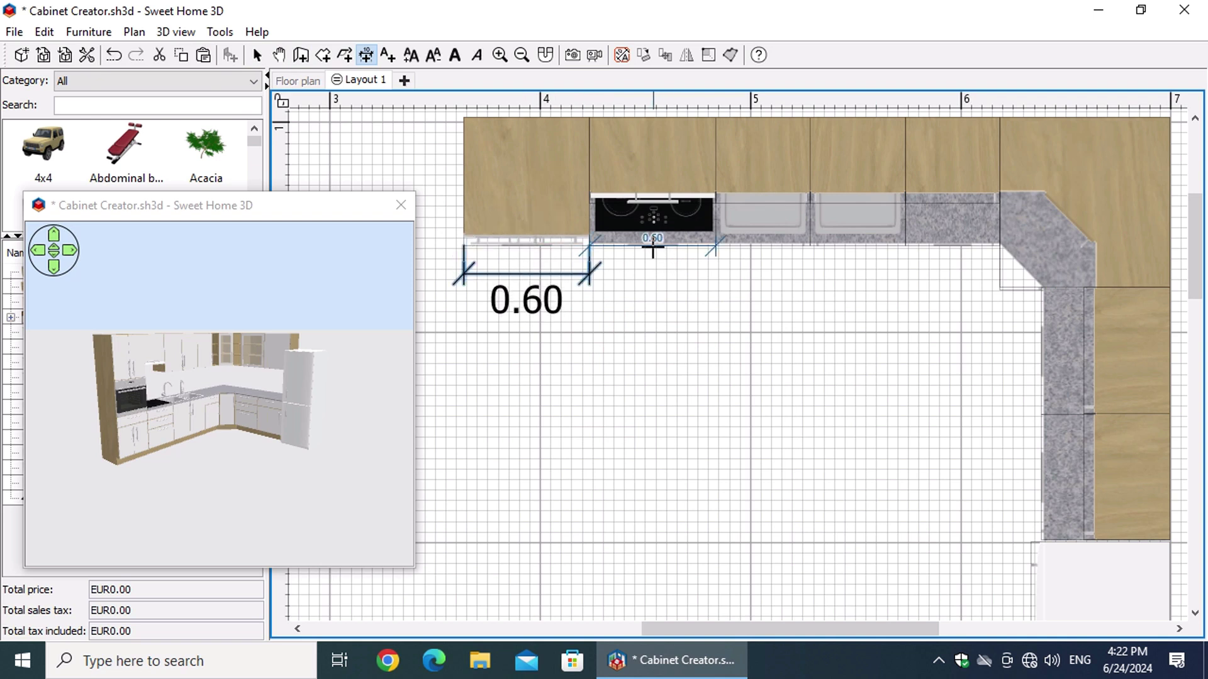
double_click(652, 246)
click(651, 290)
double_click(798, 246)
click(797, 299)
double_click(953, 246)
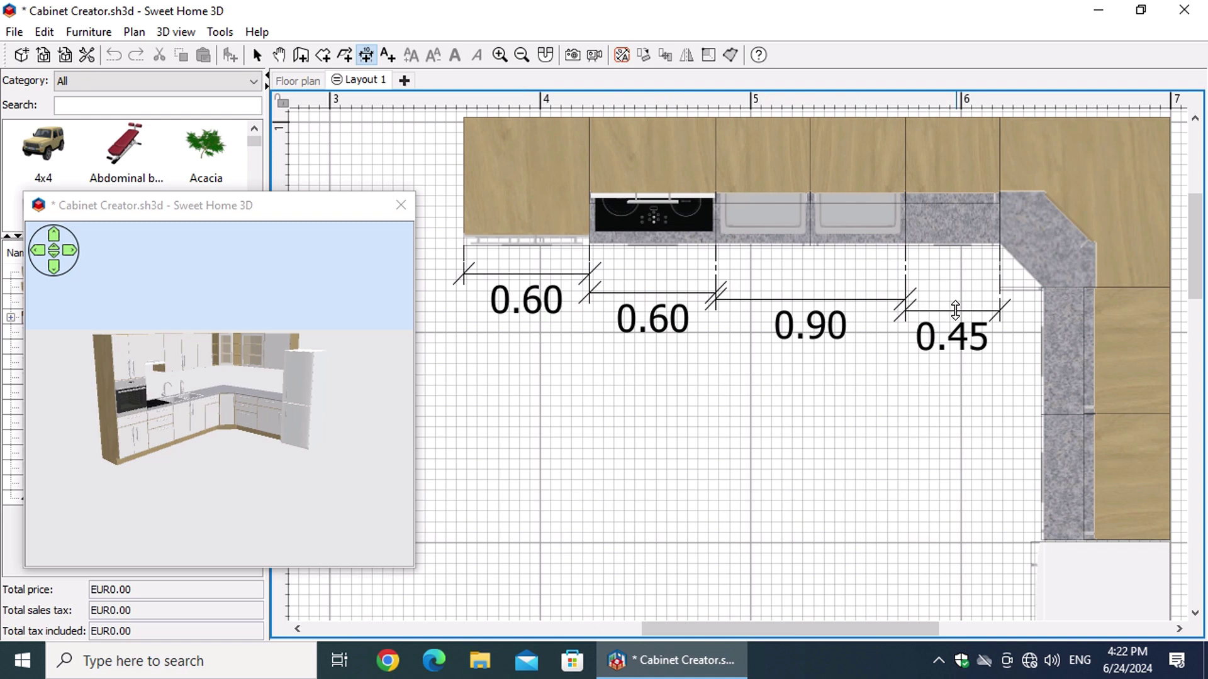
click(955, 310)
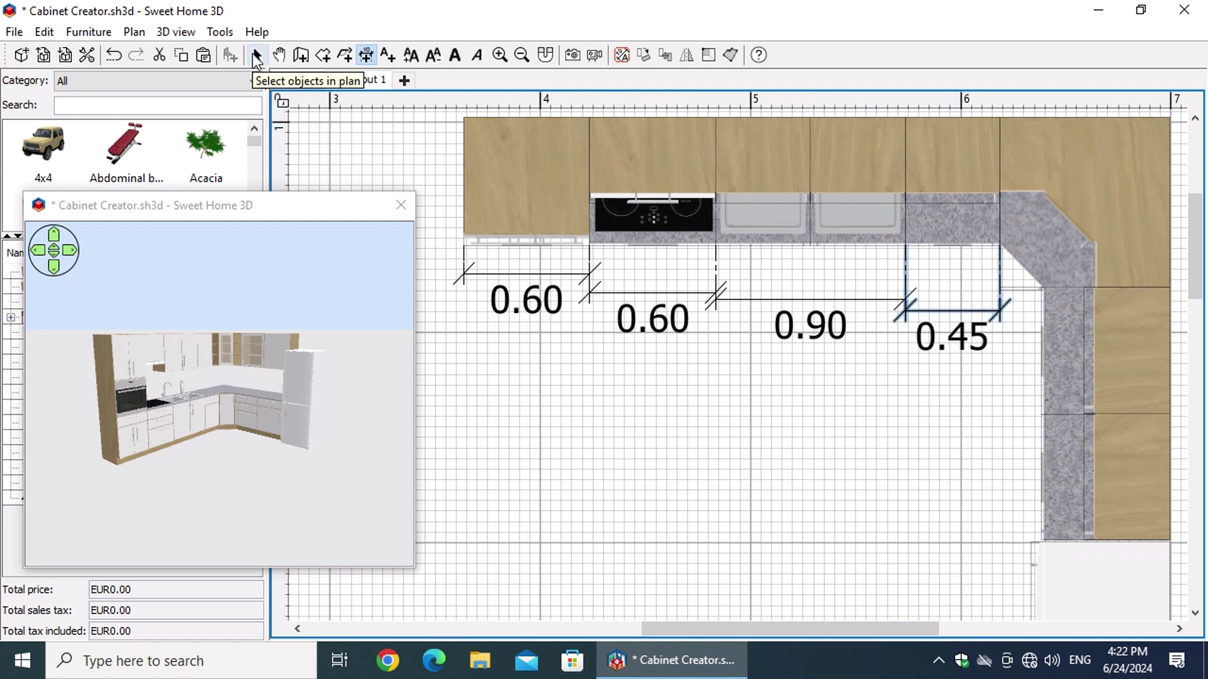
- Give the four cabinet dimensions 0.10 extension lines and make them visible in the 3D view
click(256, 56)
drag(437, 270, 980, 414)
right_click(756, 297)
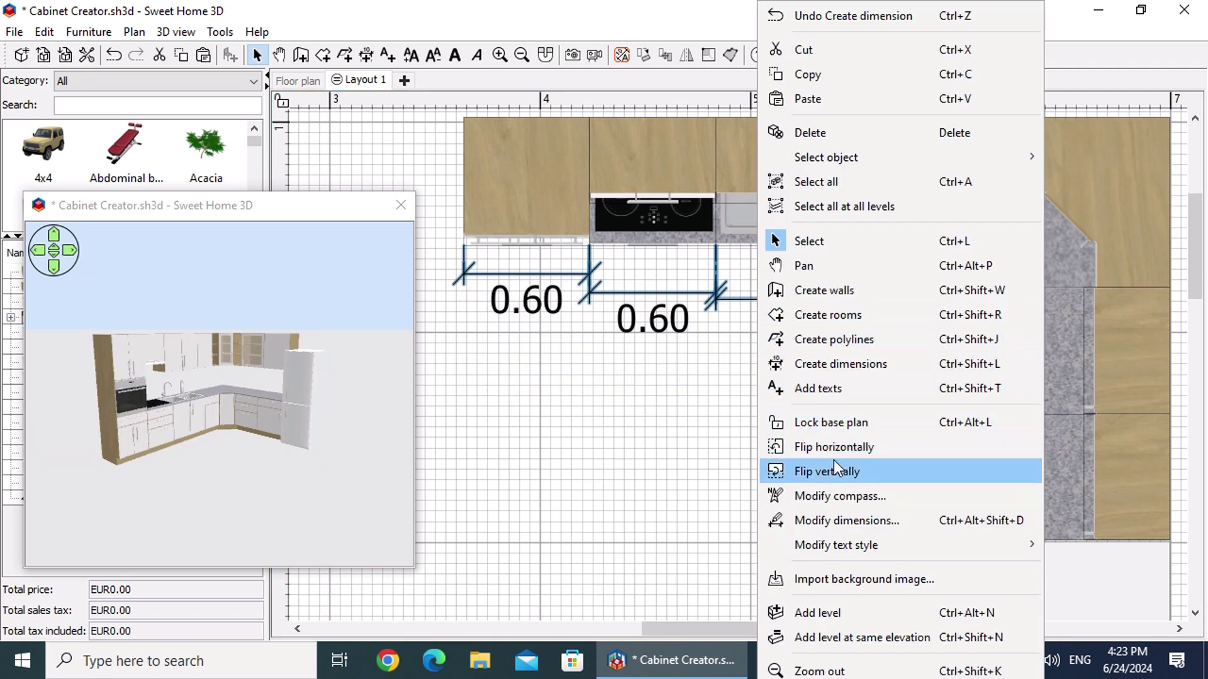
click(844, 520)
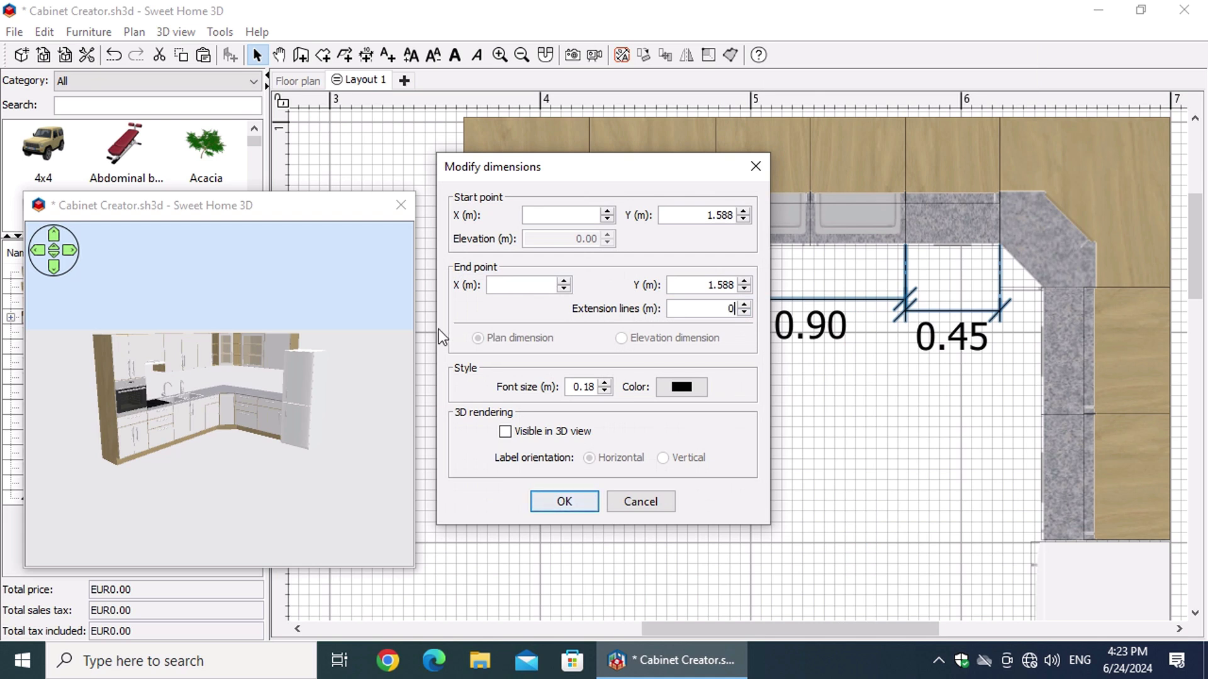
text(.1)
click(505, 431)
click(564, 502)
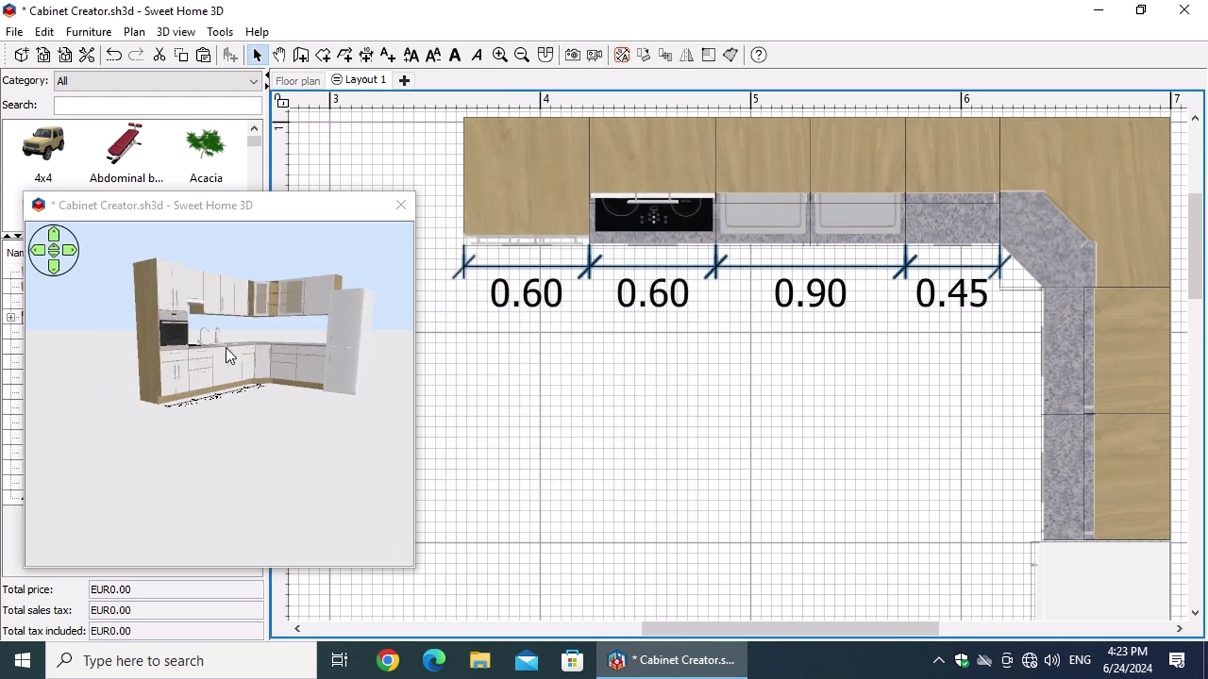
scroll(225, 349, up, 5)
drag(244, 333, 133, 452)
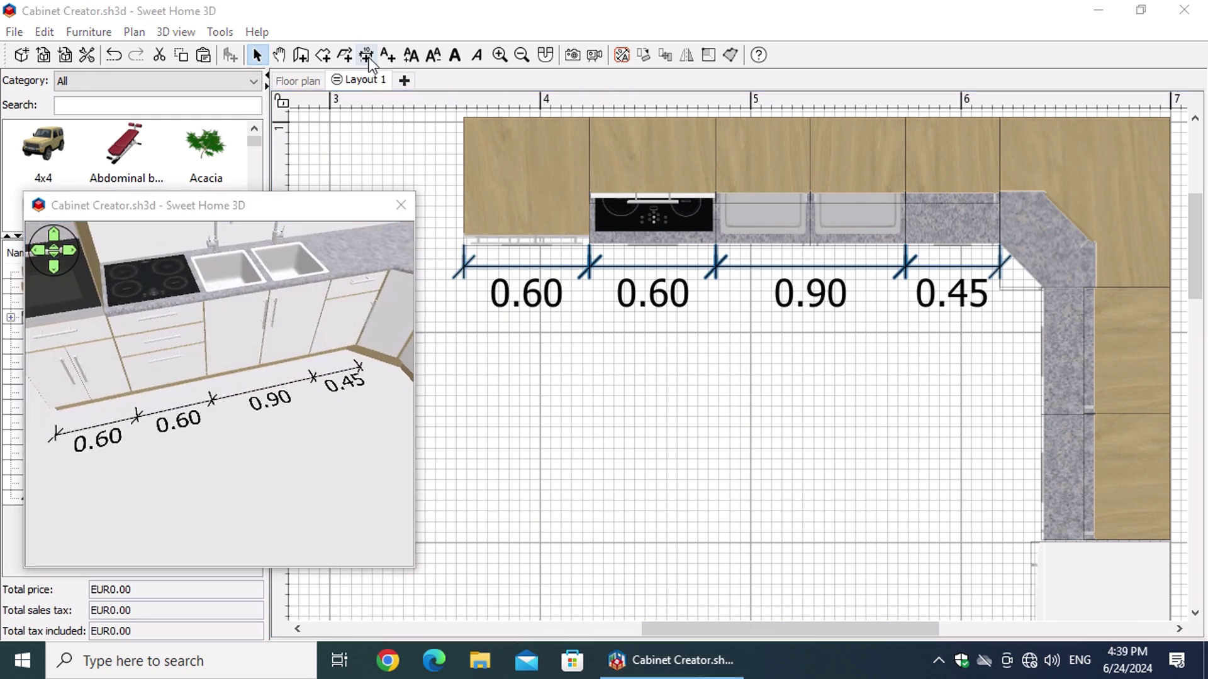
- Add two 0.60 vertical dimensions along the right-hand cabinet run
click(366, 55)
click(602, 437)
double_click(1045, 350)
click(1014, 346)
double_click(1039, 478)
click(975, 457)
- Set the vertical dimensions' extension lines to -0.10 and show them in the 3D view
click(257, 58)
drag(1029, 598, 1019, 452)
right_click(973, 486)
click(1025, 520)
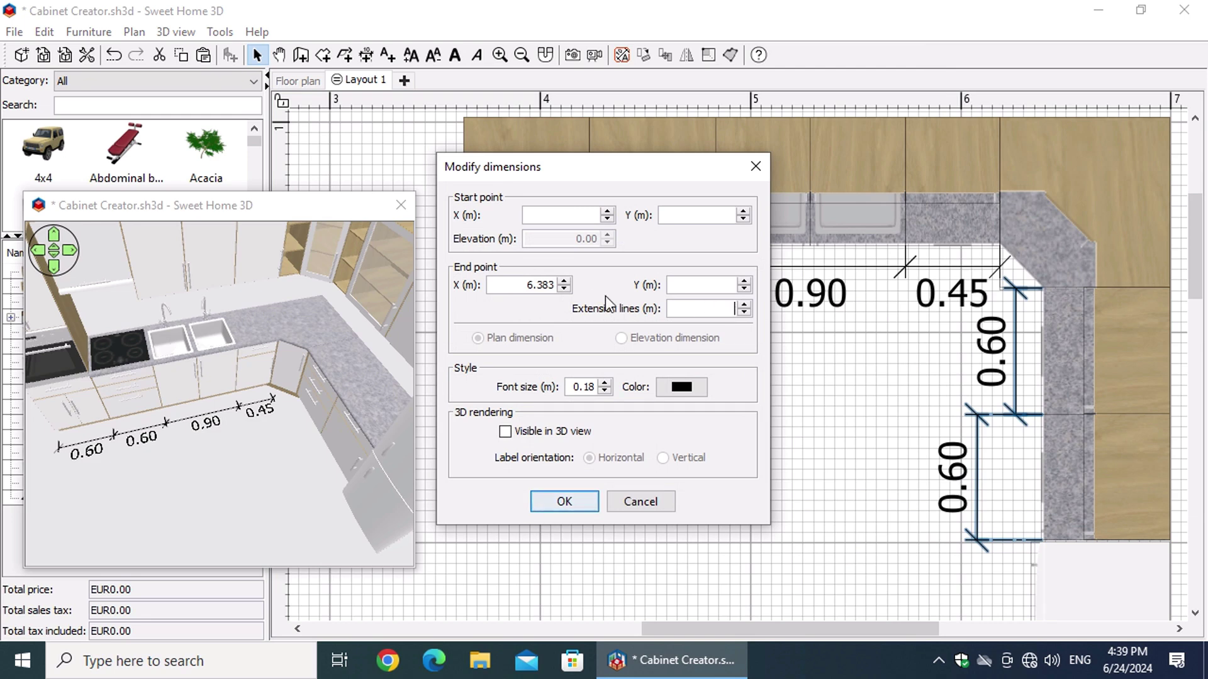
text(-0.10)
click(518, 432)
click(564, 502)
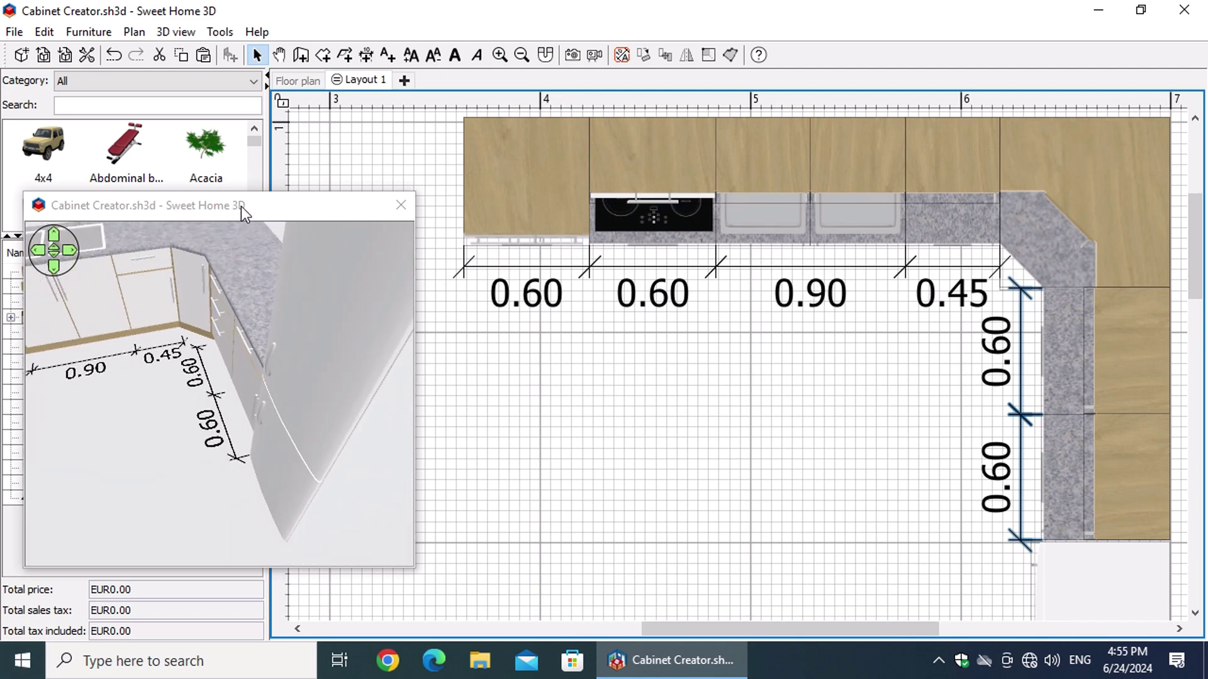
- Reveal and widen the furniture list, then sort it by Height
drag(240, 206, 635, 260)
drag(271, 251, 377, 252)
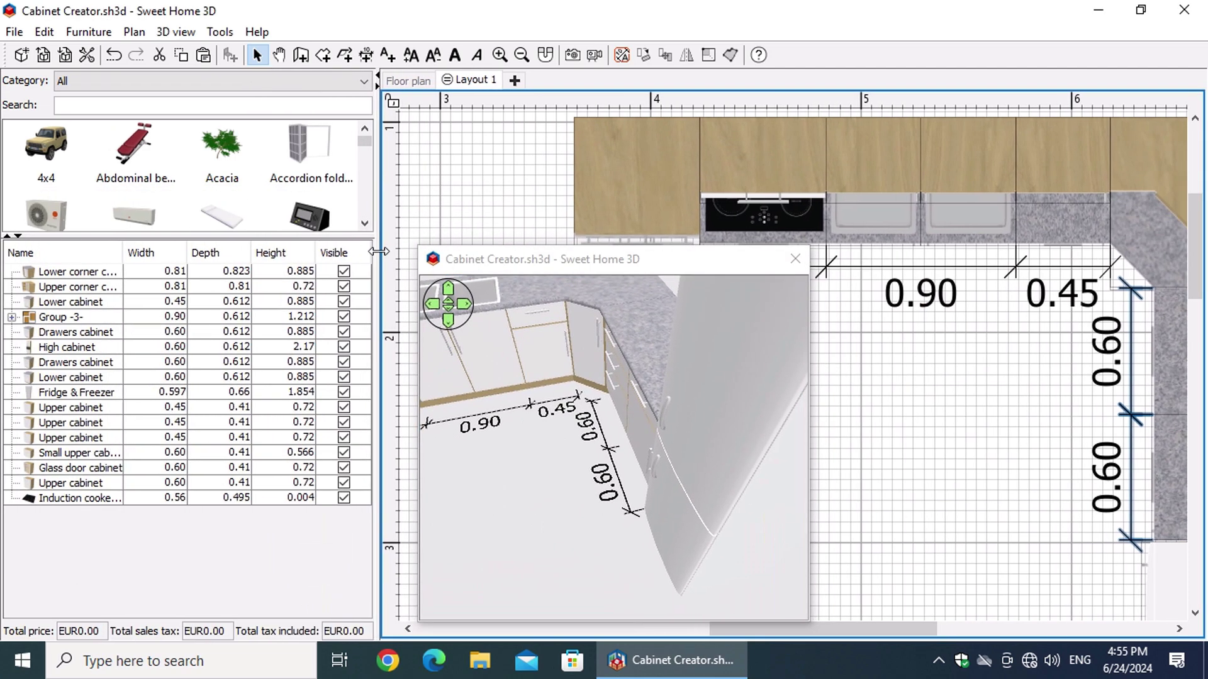
click(271, 252)
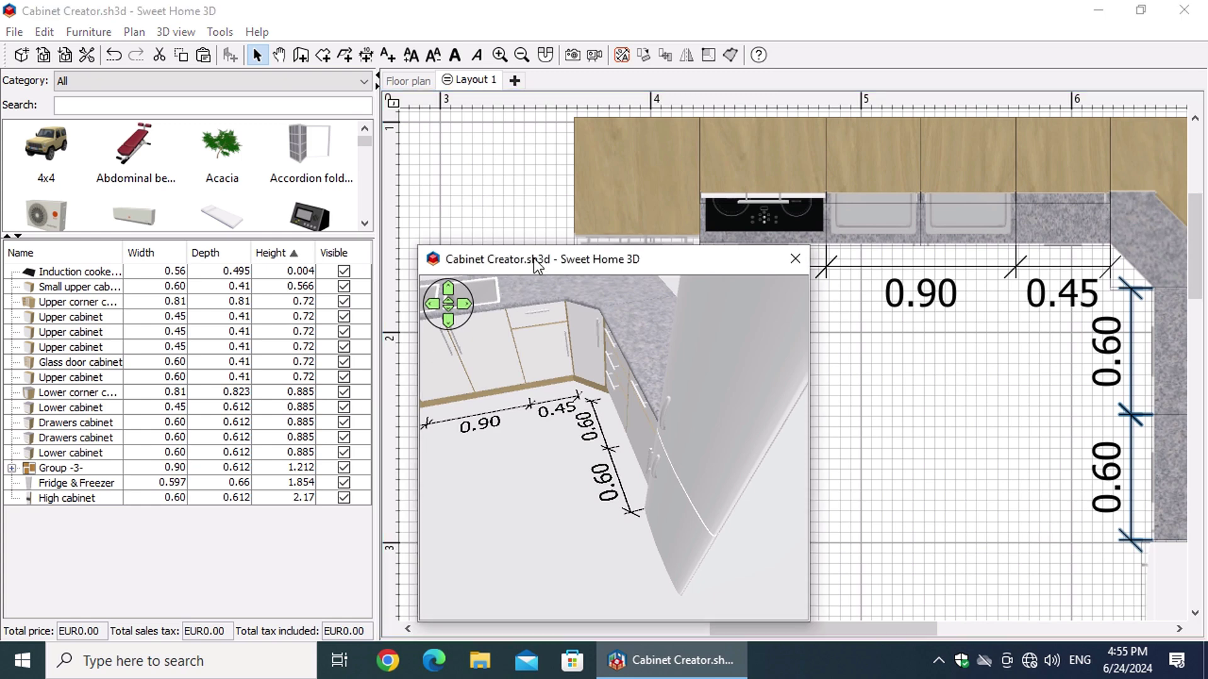
drag(535, 262, 112, 88)
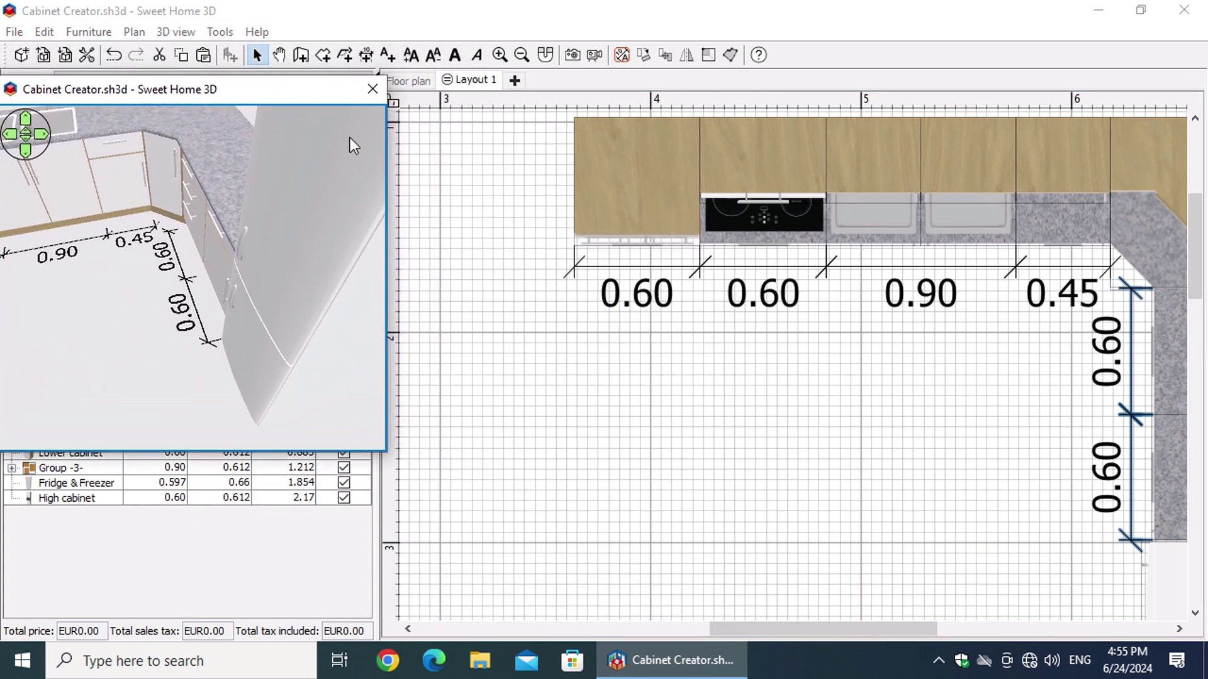
- Add a 0.885 m height dimension at the base cabinet front and check it in 3D
click(366, 55)
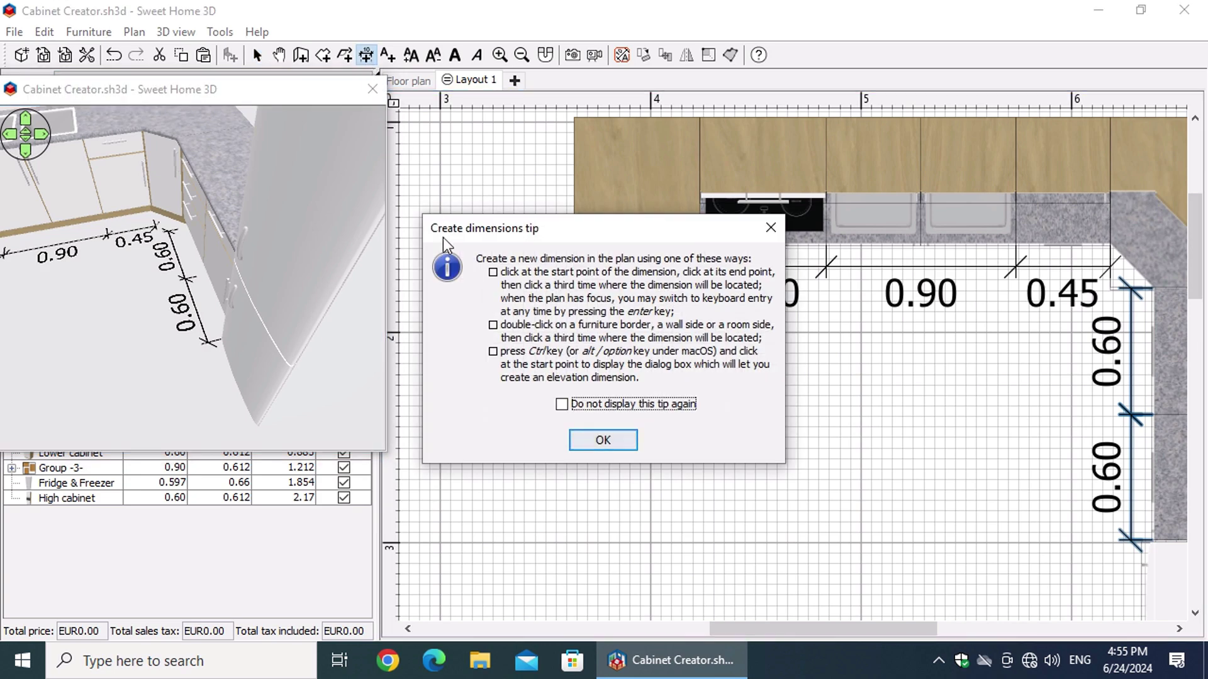
click(592, 439)
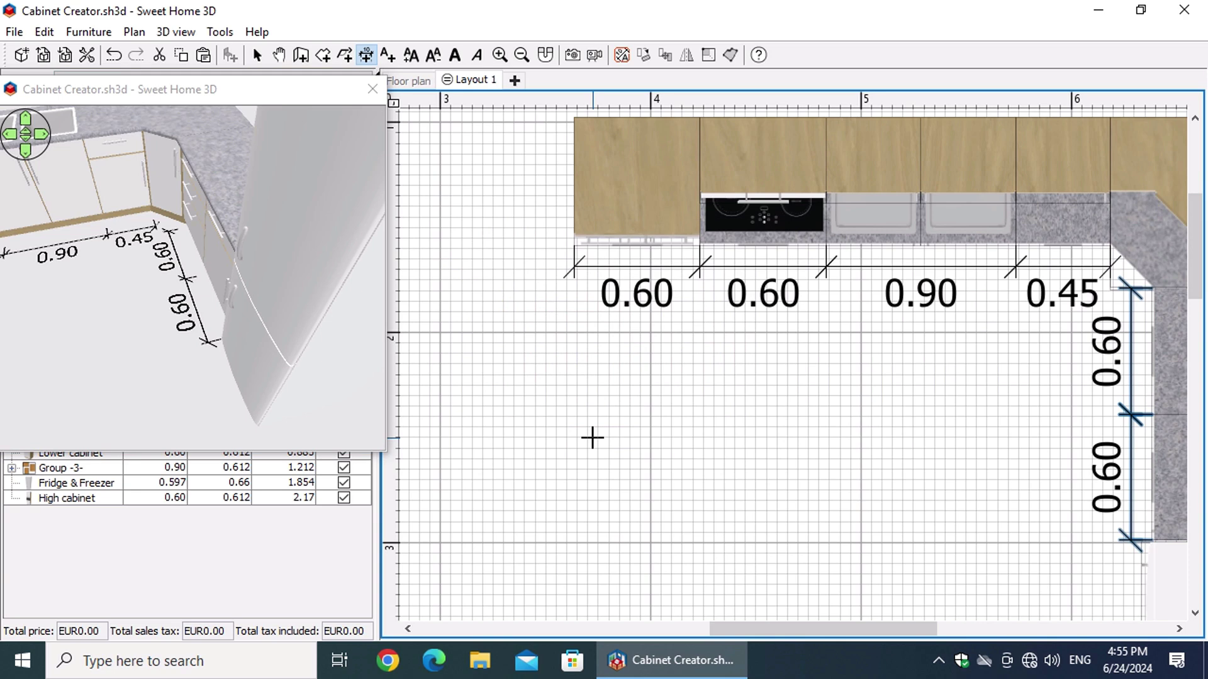
double_click(969, 252)
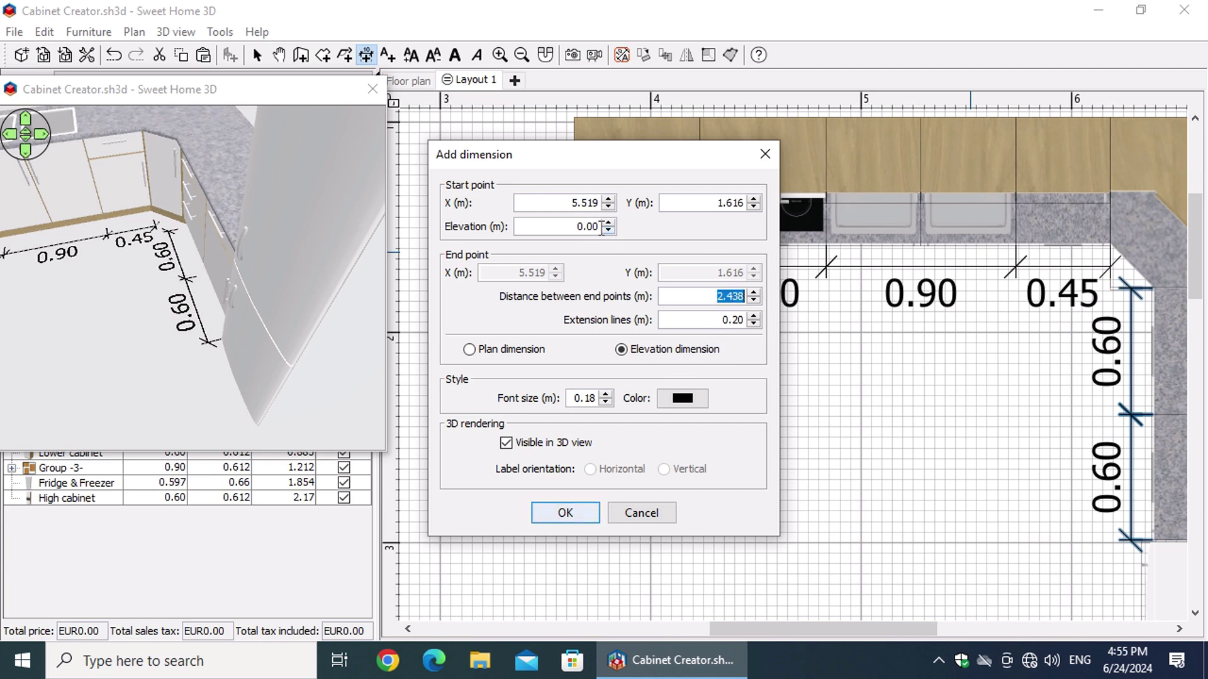
text(0.885)
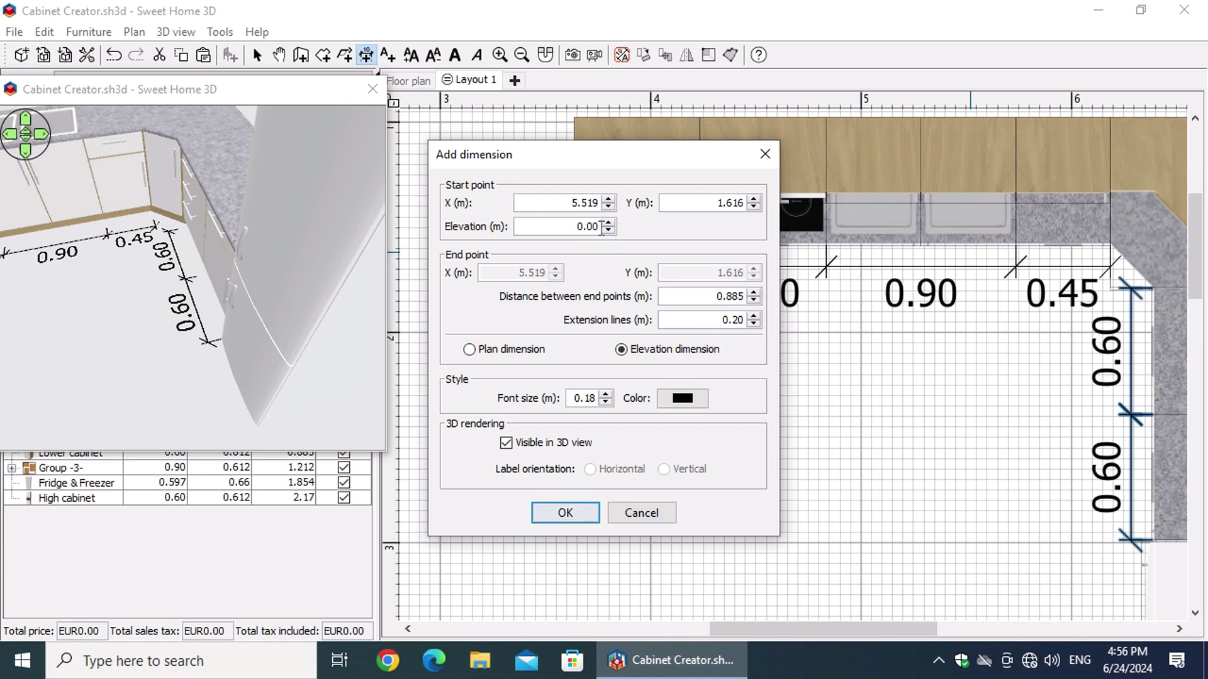
click(565, 514)
click(240, 308)
scroll(233, 314, up, 10)
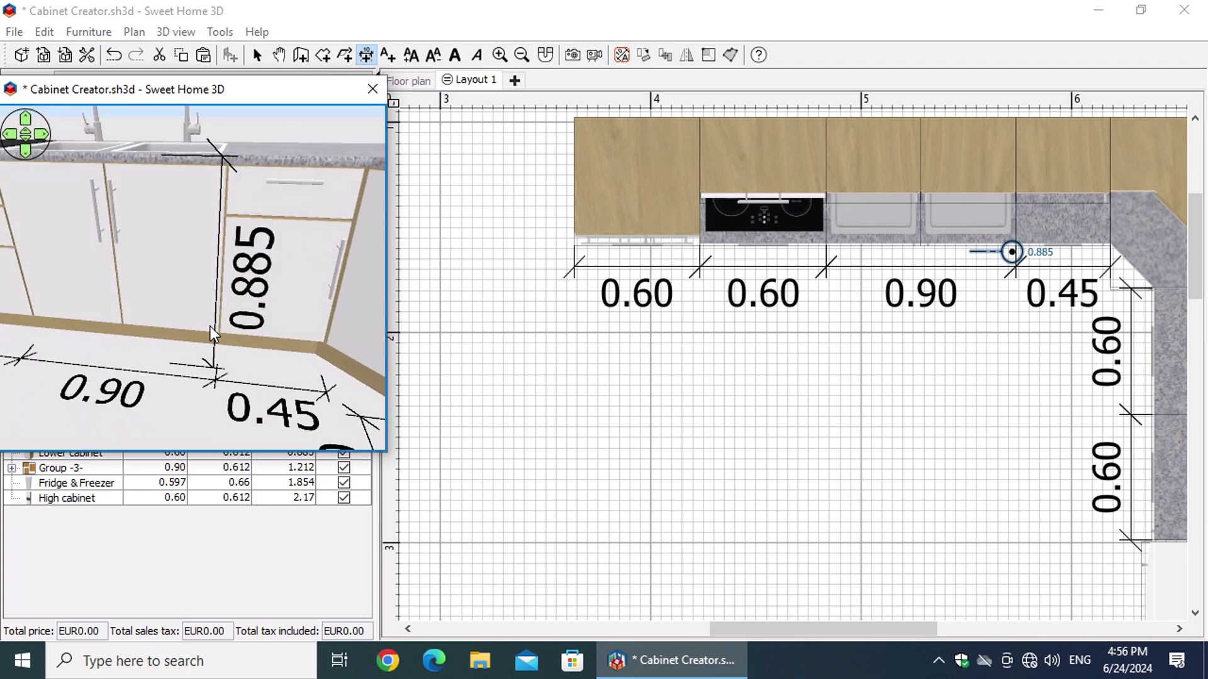
scroll(214, 333, down, 3)
drag(214, 334, 286, 340)
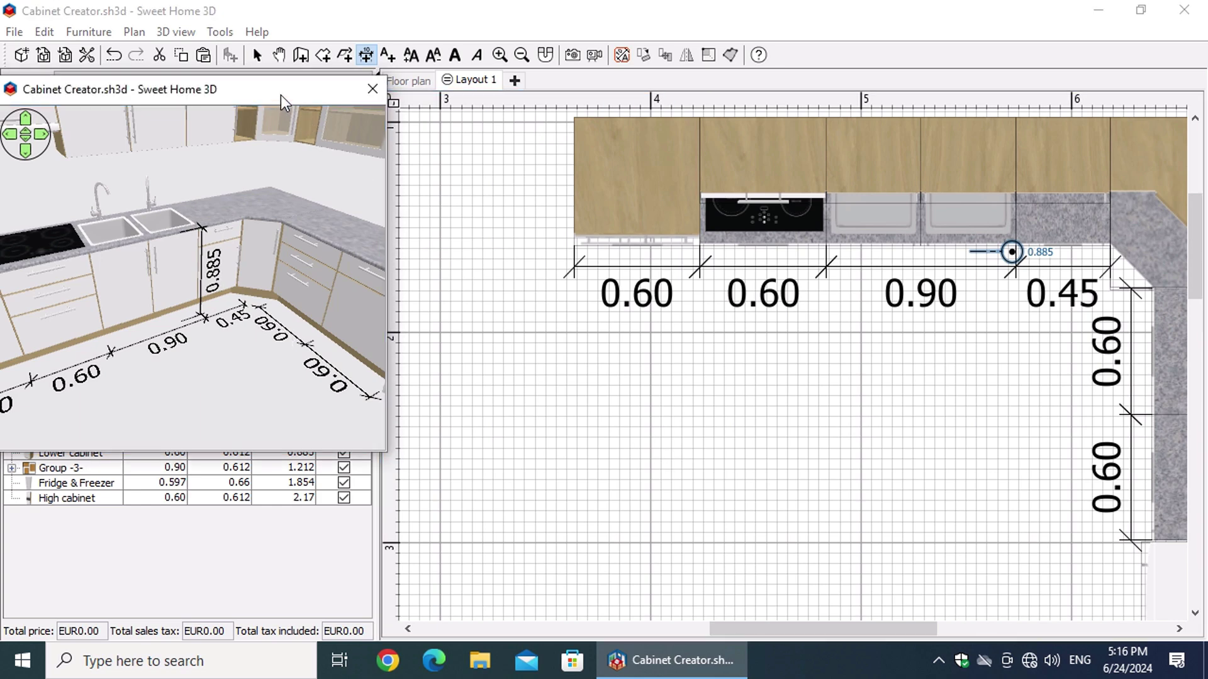
drag(281, 95, 814, 381)
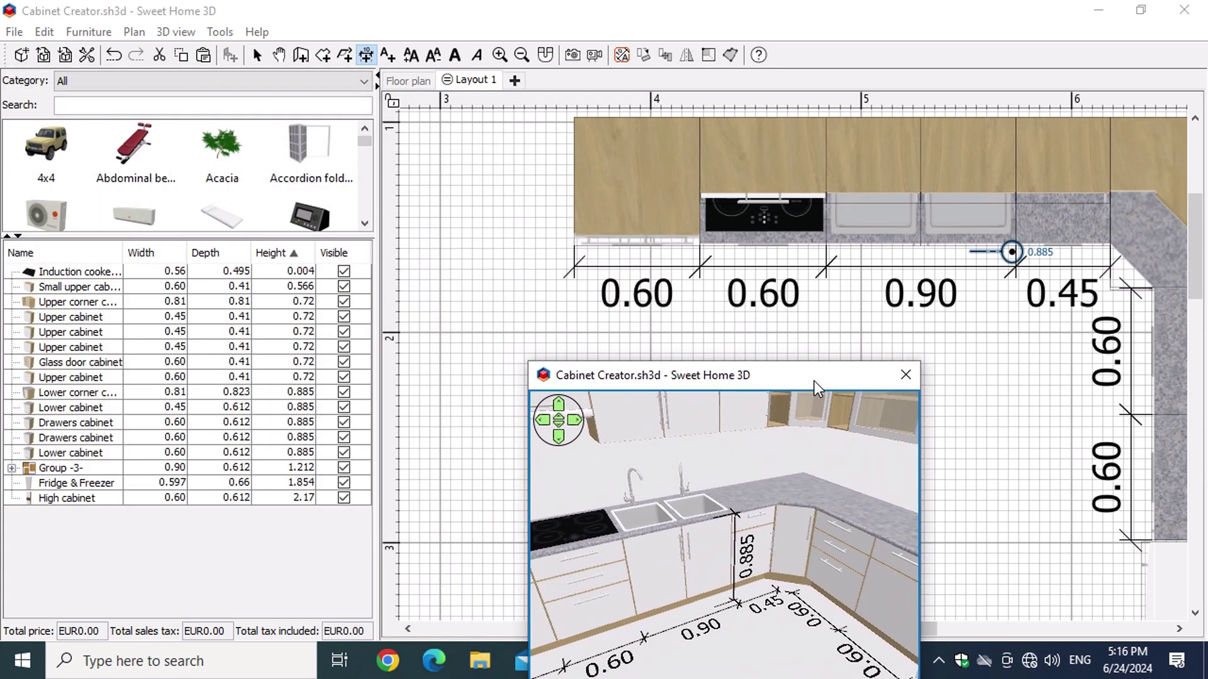
- Show the Elevation column in the furniture list and move the 3D view to the bottom-left
right_click(217, 256)
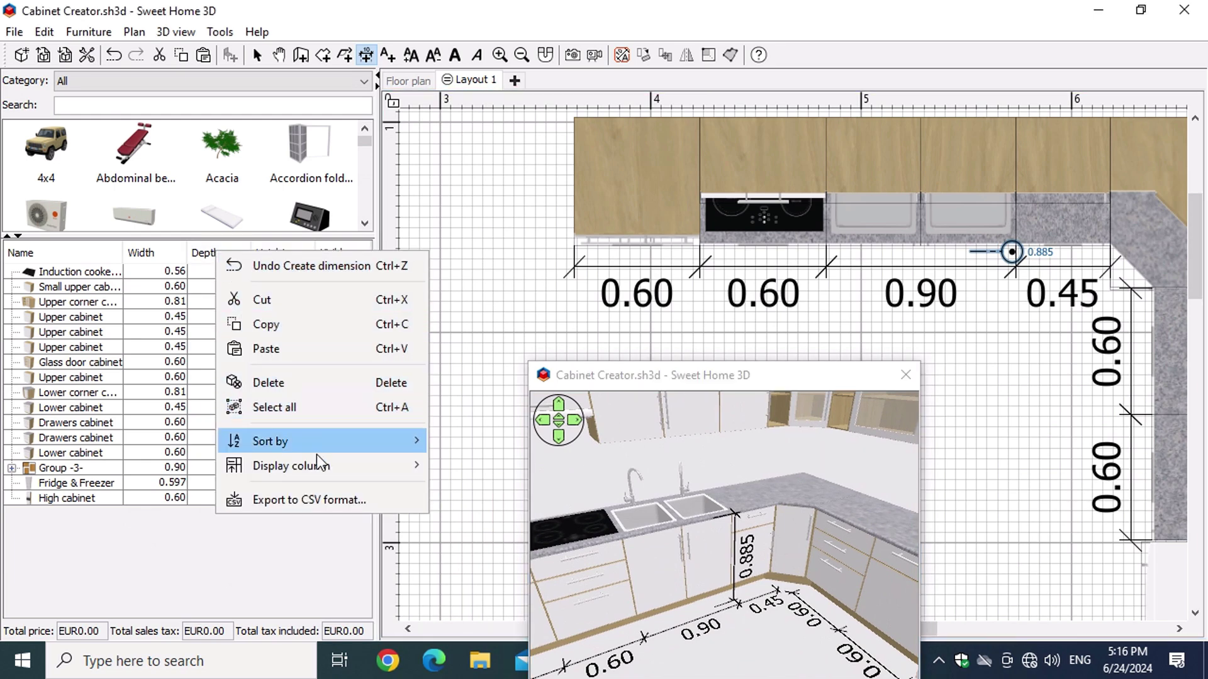
mouse_move(338, 474)
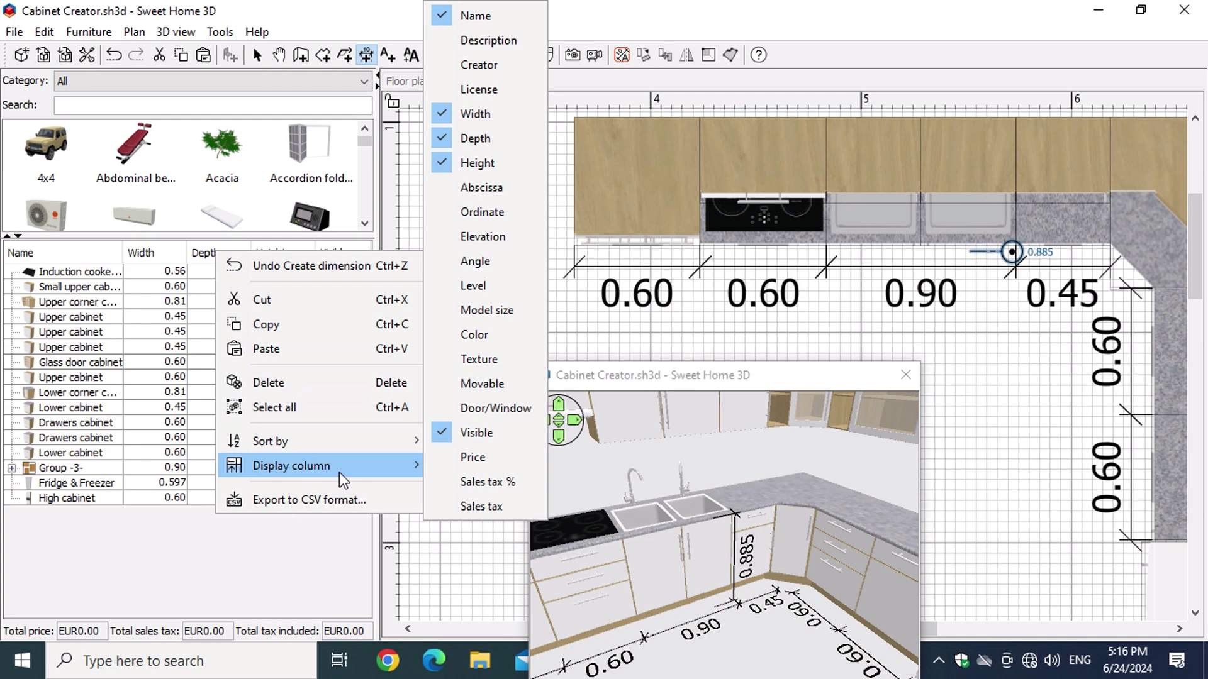
click(532, 241)
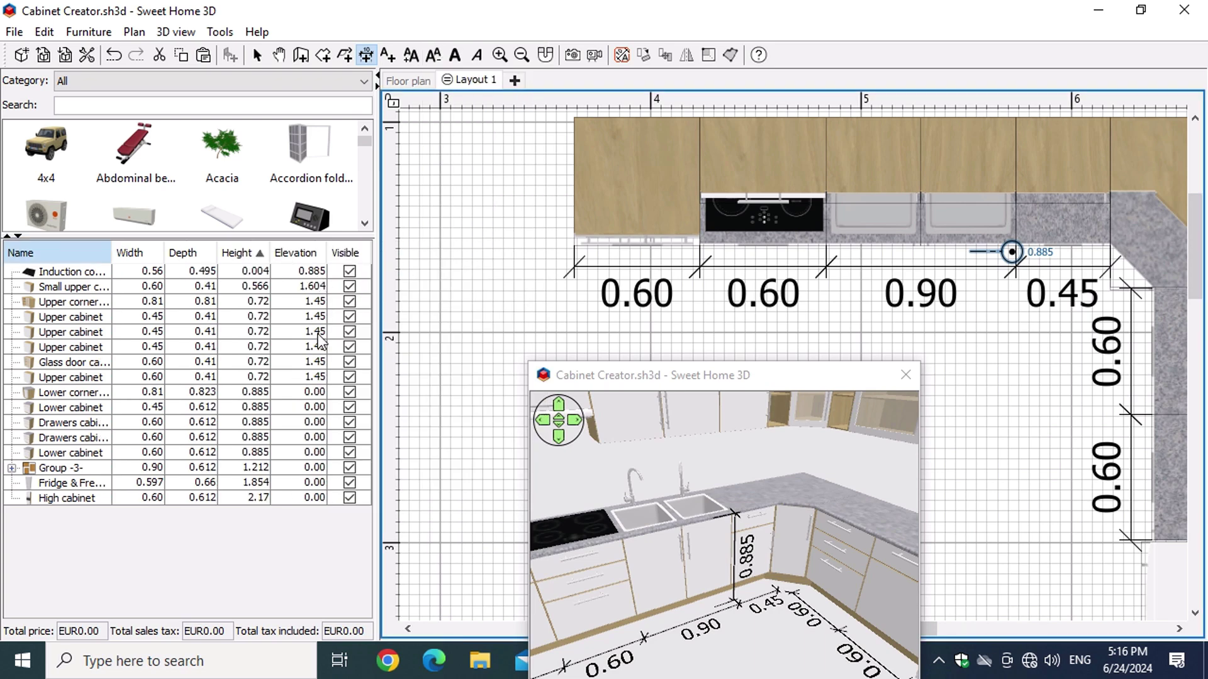
drag(565, 376, 75, 459)
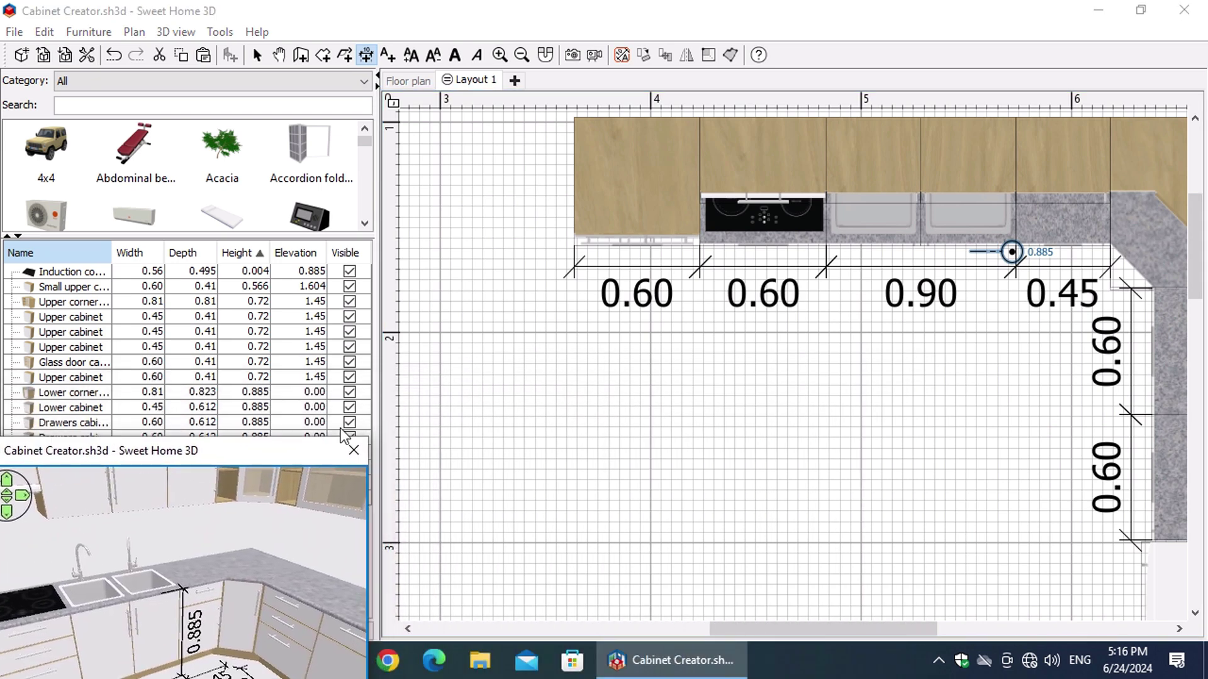
click(420, 112)
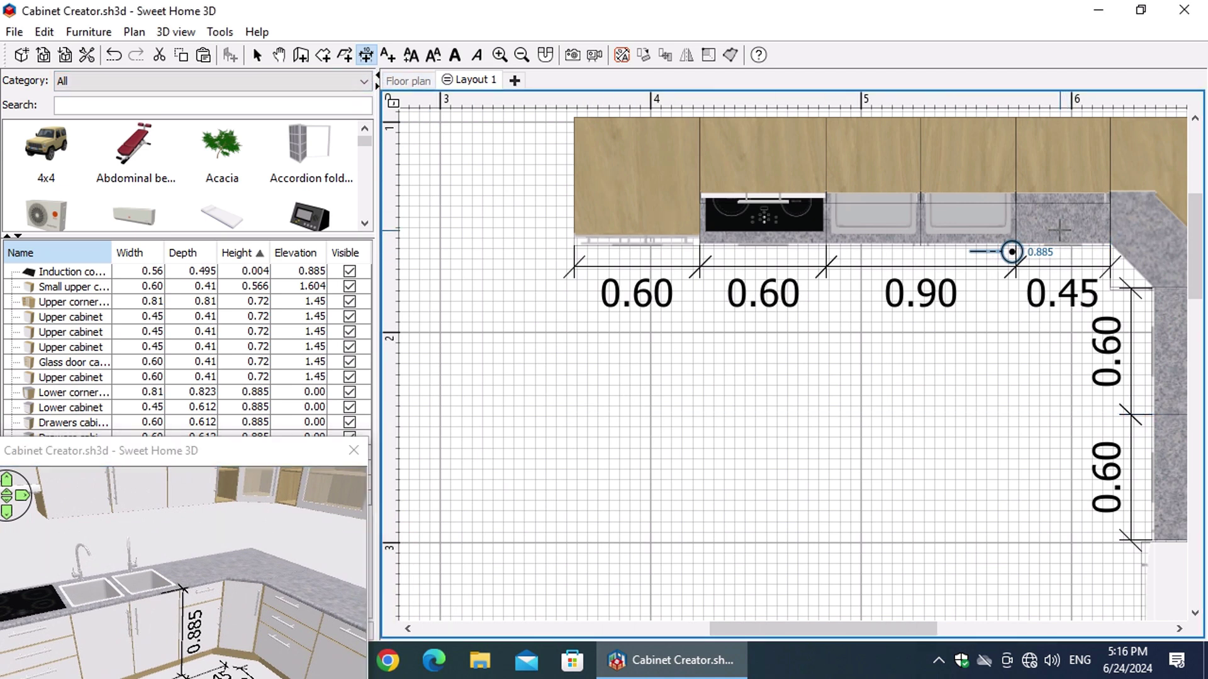
- Add a height dimension starting at elevation 0.885 with length 1.45-0.885 (0.565 m)
double_click(1059, 232)
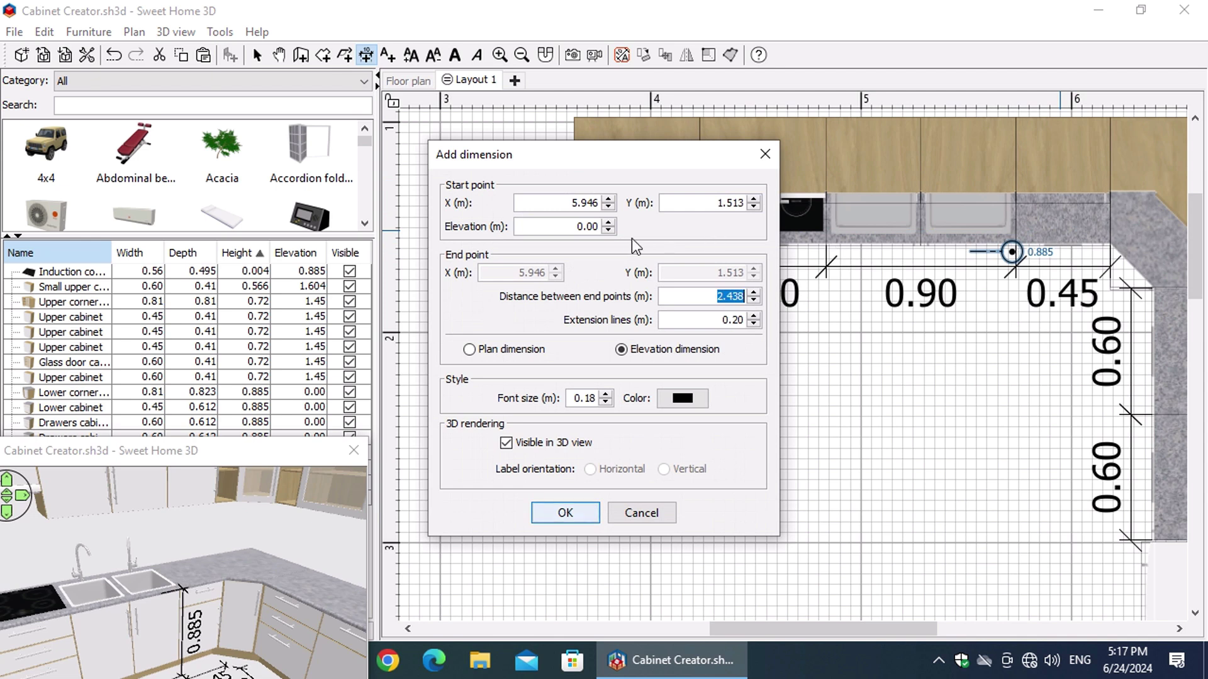
click(576, 226)
text(0.885)
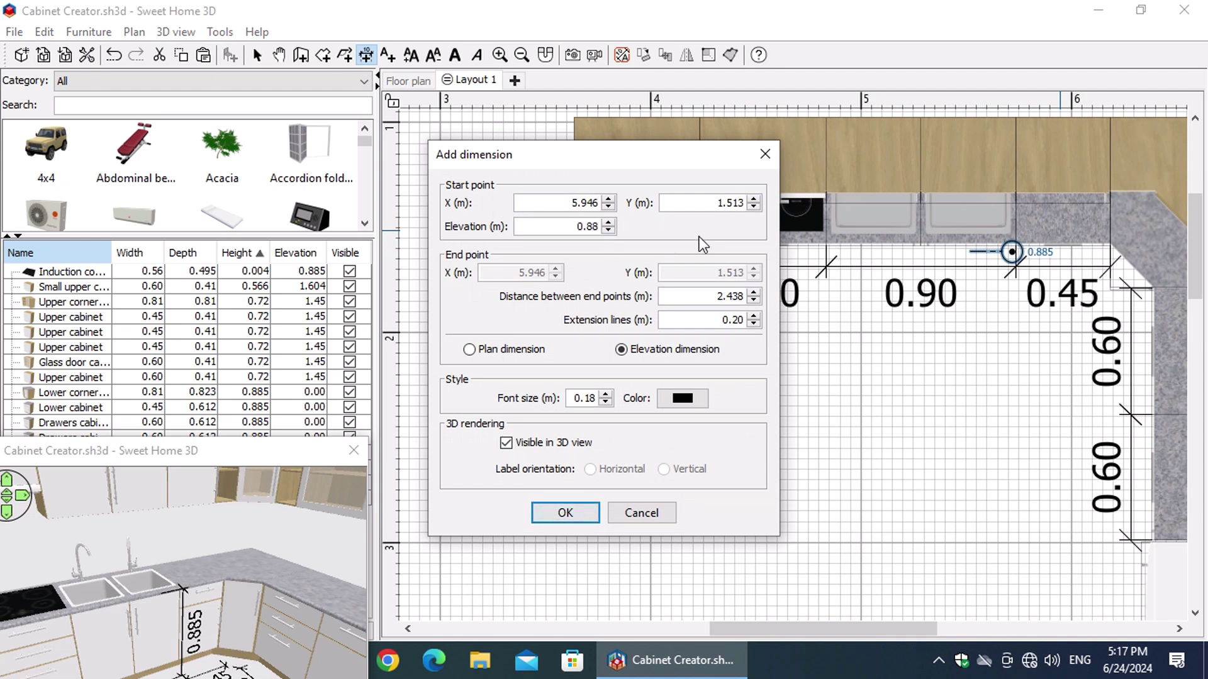
click(733, 296)
text(1.45-0.885)
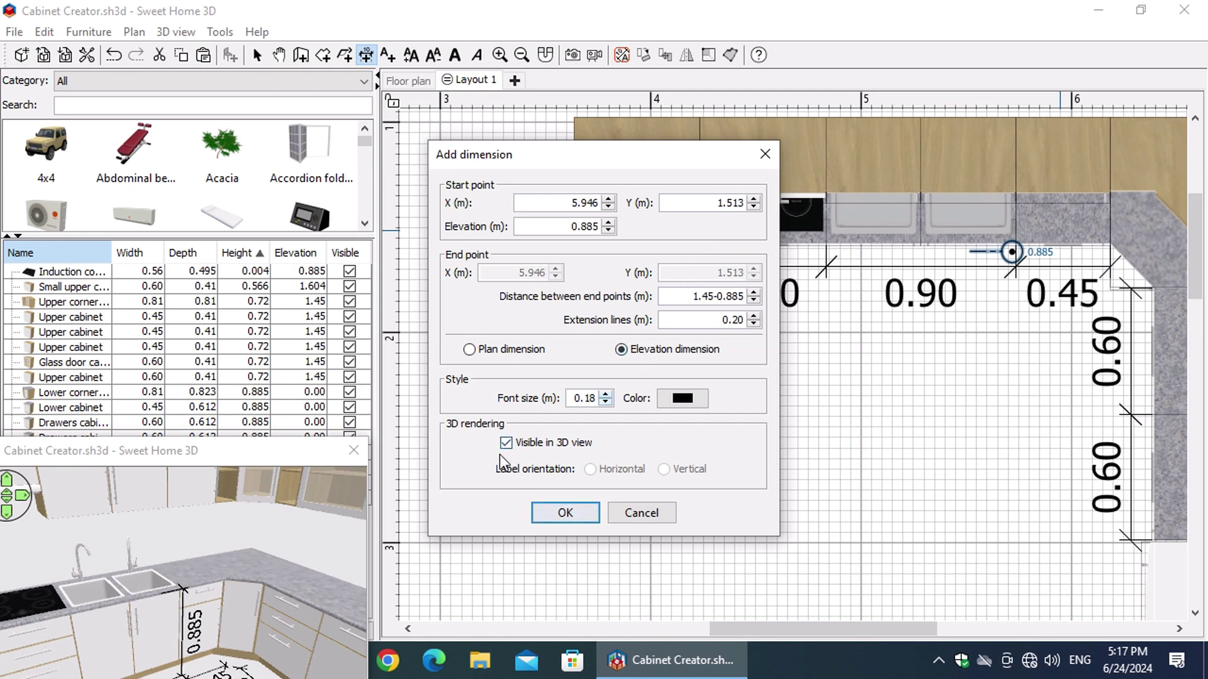
click(565, 515)
- Move, enlarge and rotate the 3D view window to reframe the kitchen
drag(275, 452, 331, 171)
drag(425, 527, 607, 637)
drag(349, 387, 438, 462)
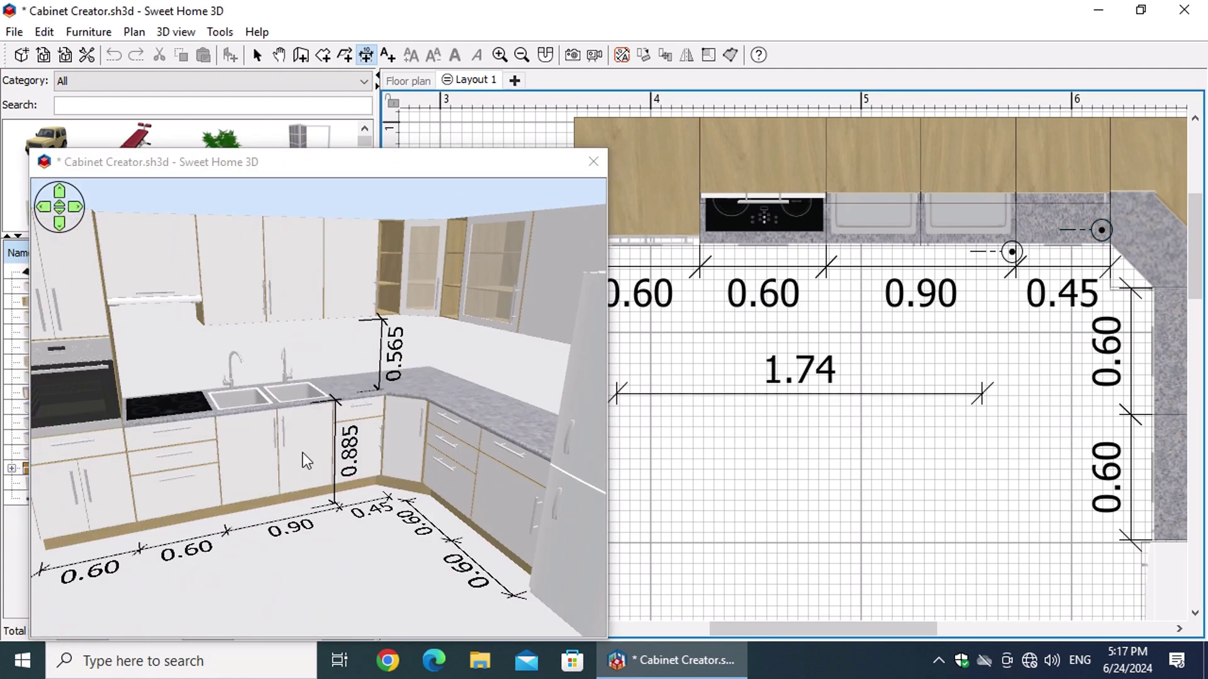
drag(303, 461, 285, 532)
drag(339, 167, 209, 255)
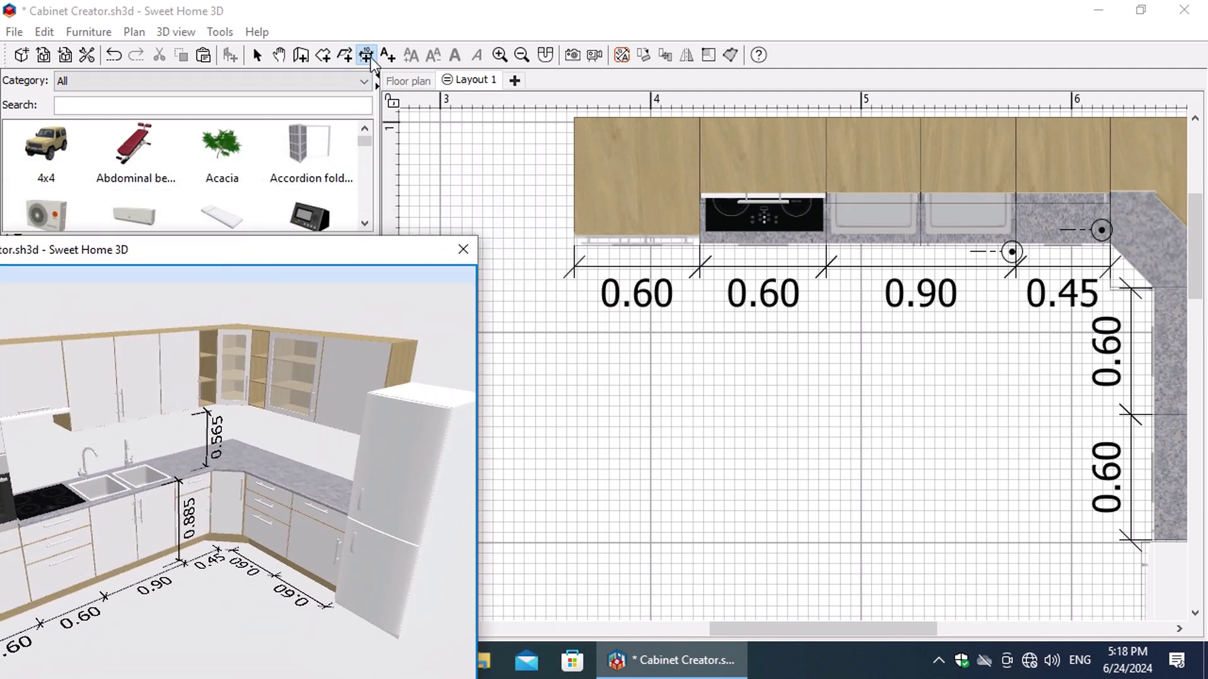
- Draw a 3.35 dimension from the left to the right cabinet edge, placed below the cabinets
drag(798, 632, 833, 632)
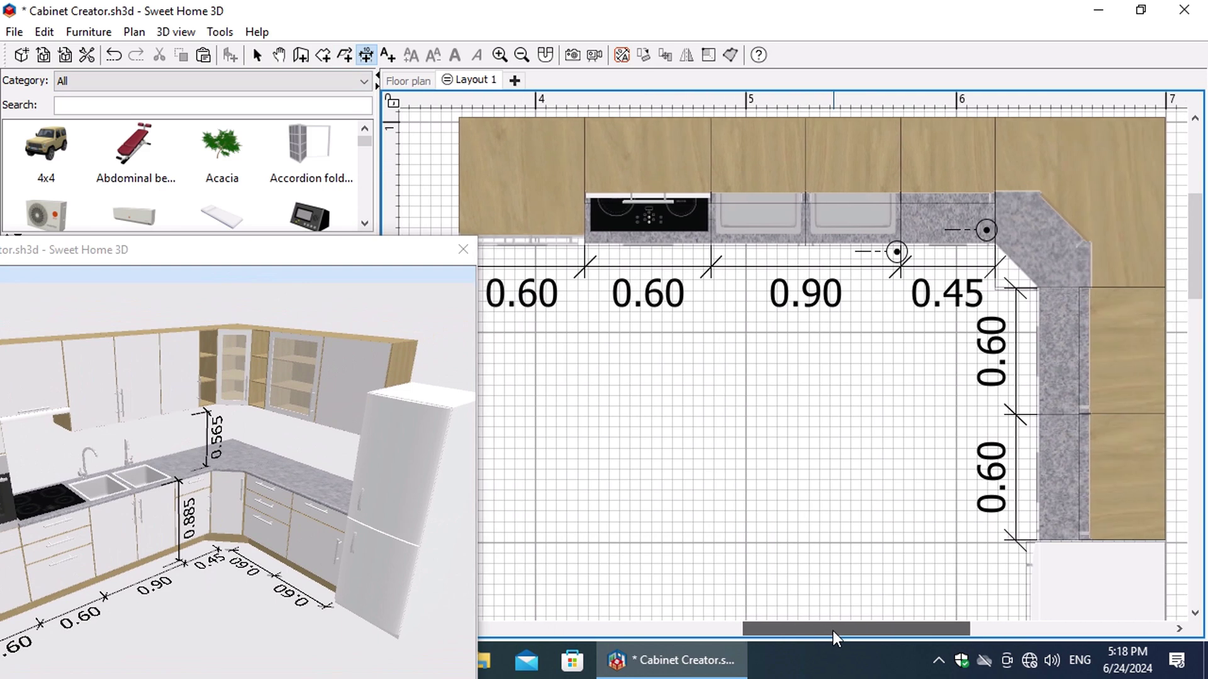
click(460, 204)
click(1164, 204)
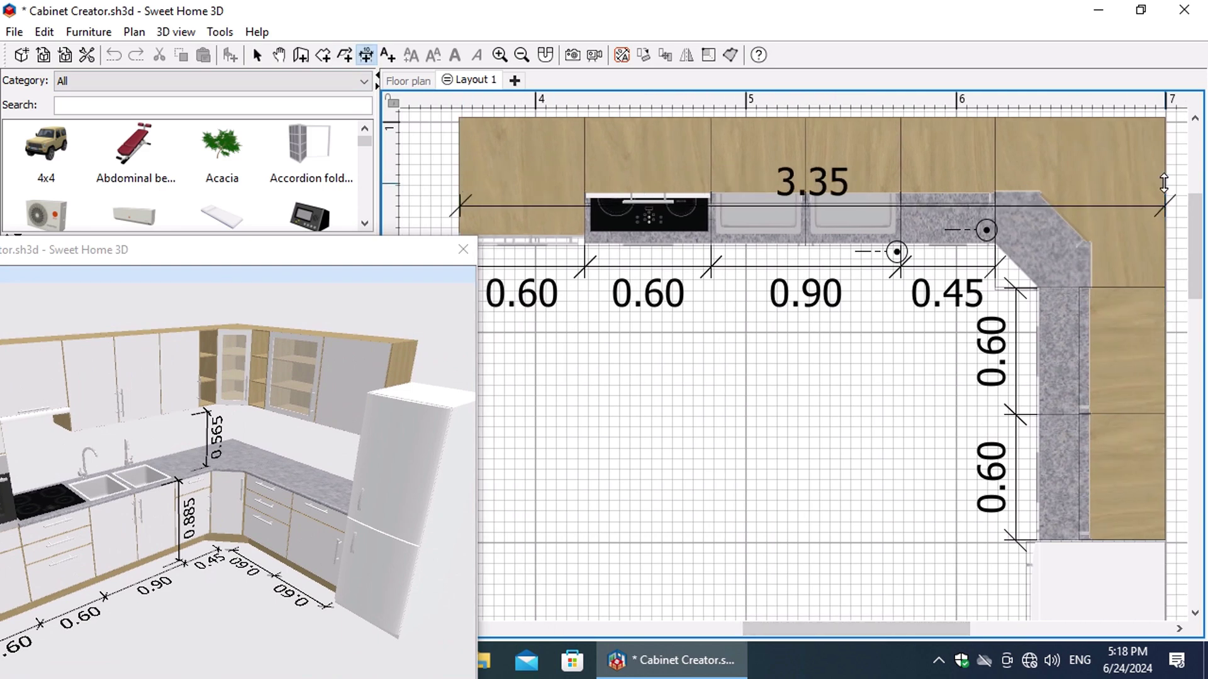
click(1101, 416)
drag(306, 249, 349, 100)
- Make the 3.35 dimension visible in the 3D view and orbit to check it
click(257, 55)
double_click(855, 415)
click(504, 441)
click(562, 511)
drag(377, 478, 243, 445)
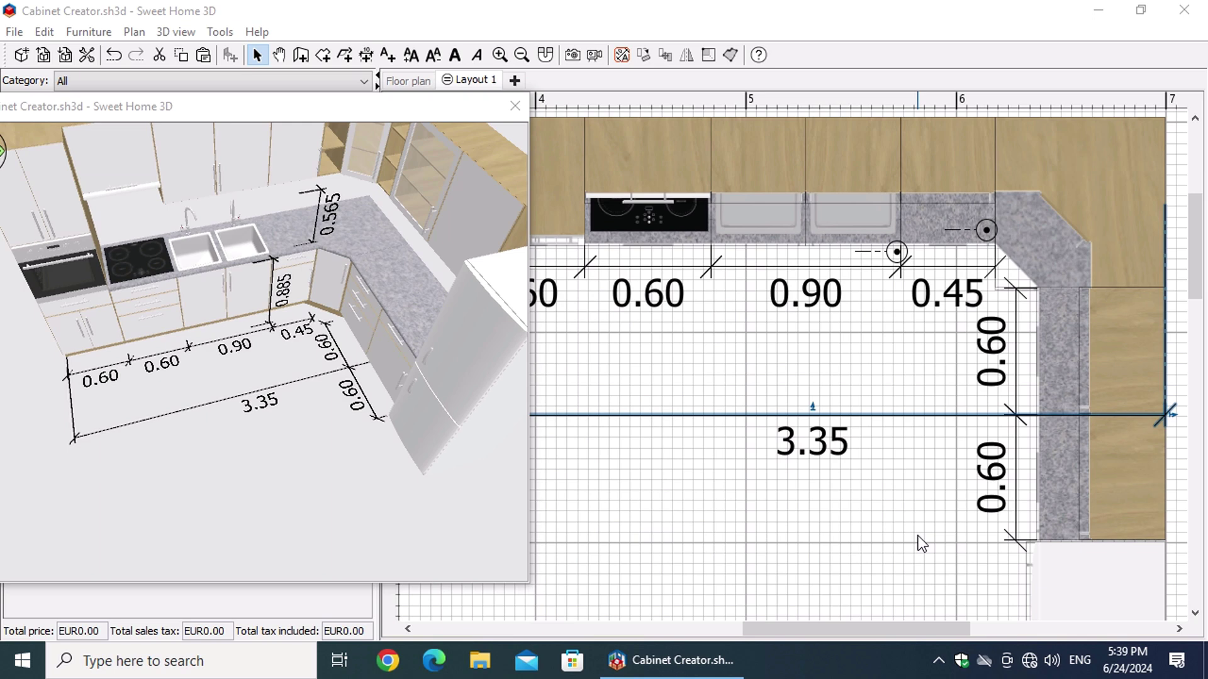
drag(301, 431, 398, 402)
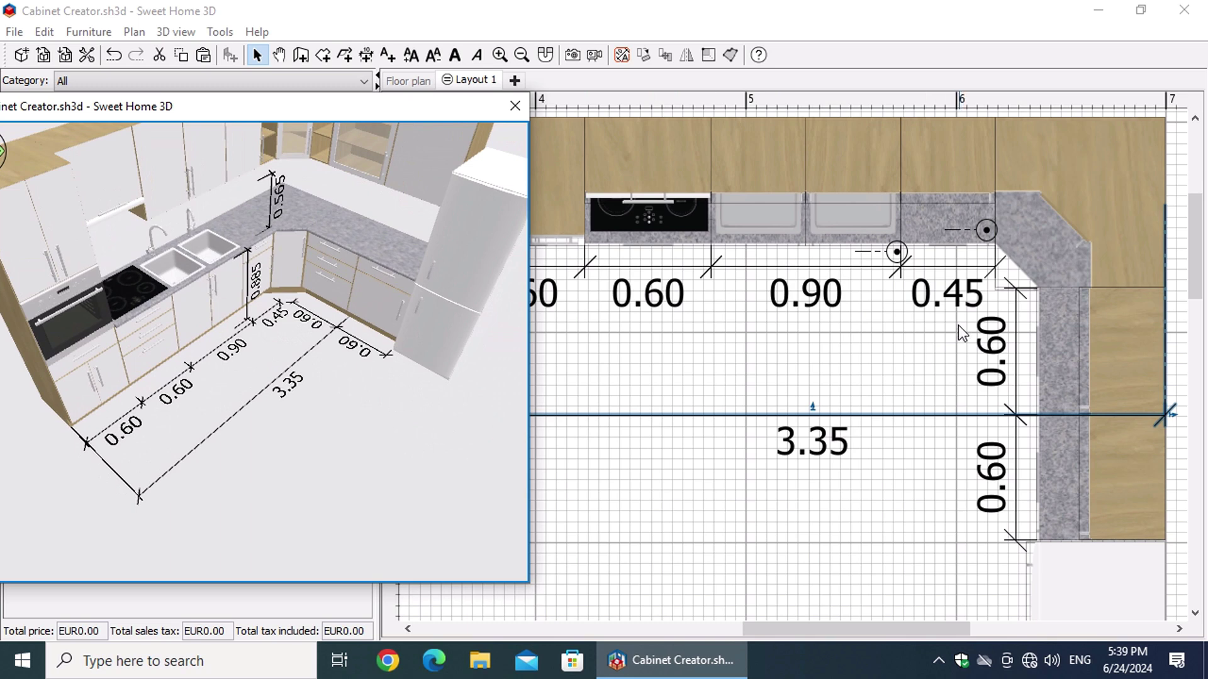
- Select and deselect the corner cabinet while orbiting and zooming the 3D view to an overhead angle
click(1008, 244)
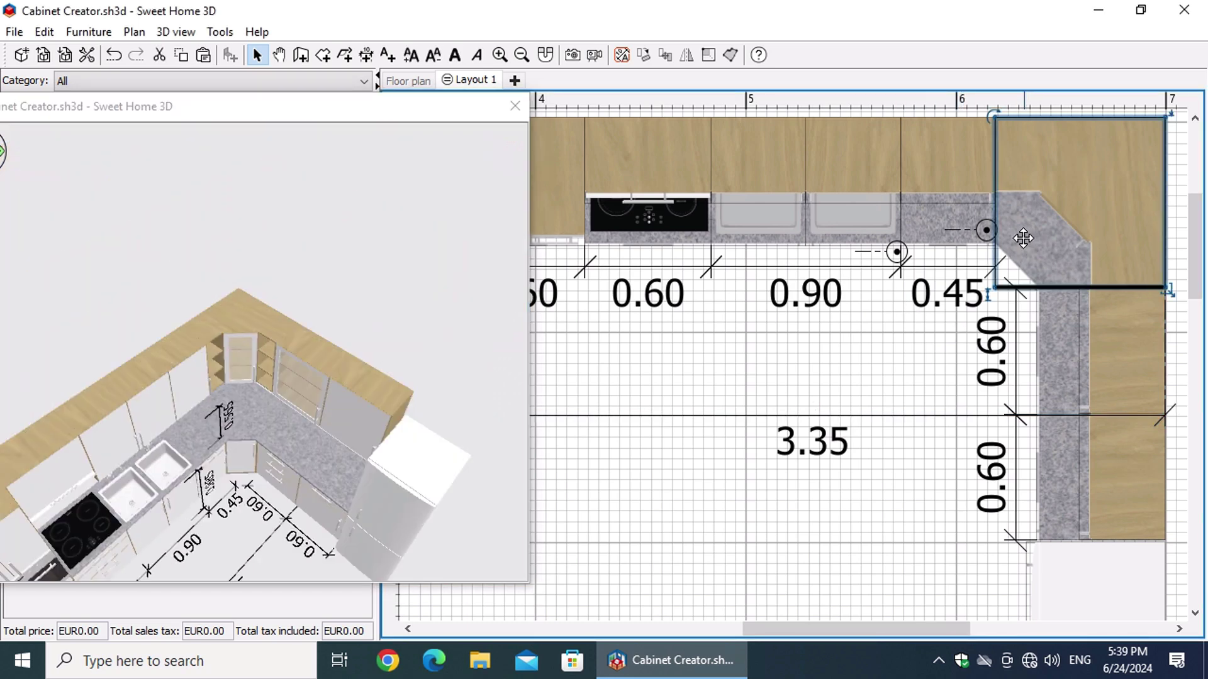
drag(183, 432, 195, 365)
click(822, 531)
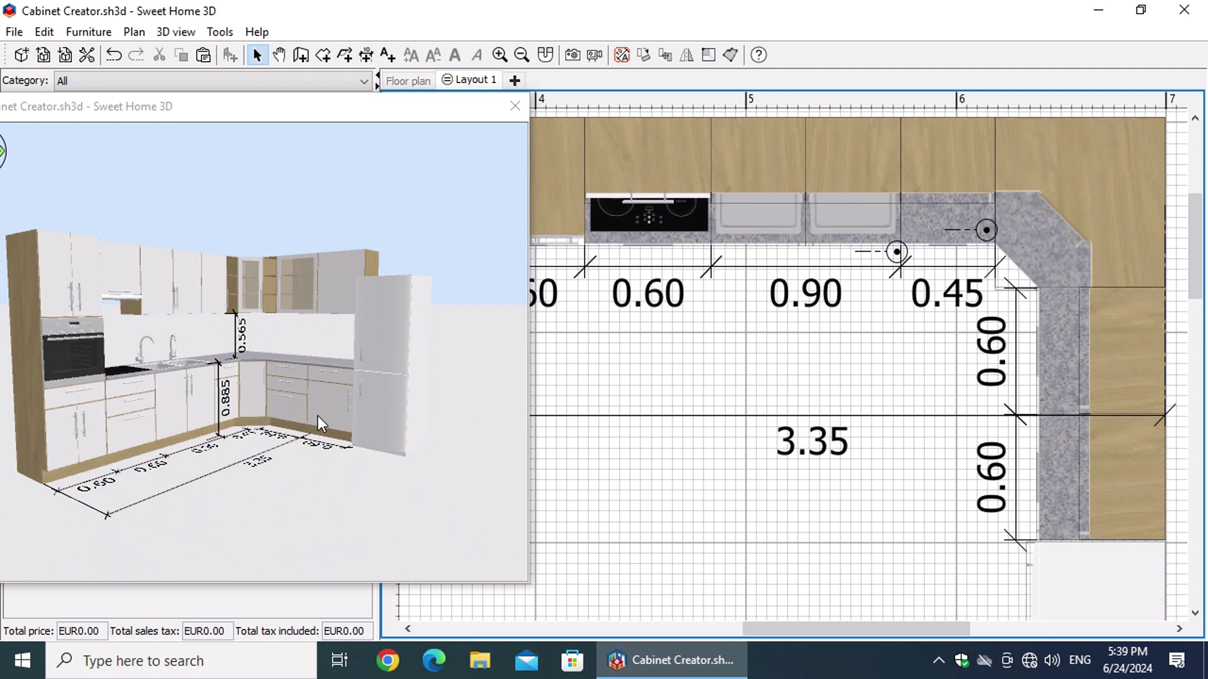
drag(318, 416, 205, 521)
scroll(235, 488, up, 4)
scroll(231, 519, up, 2)
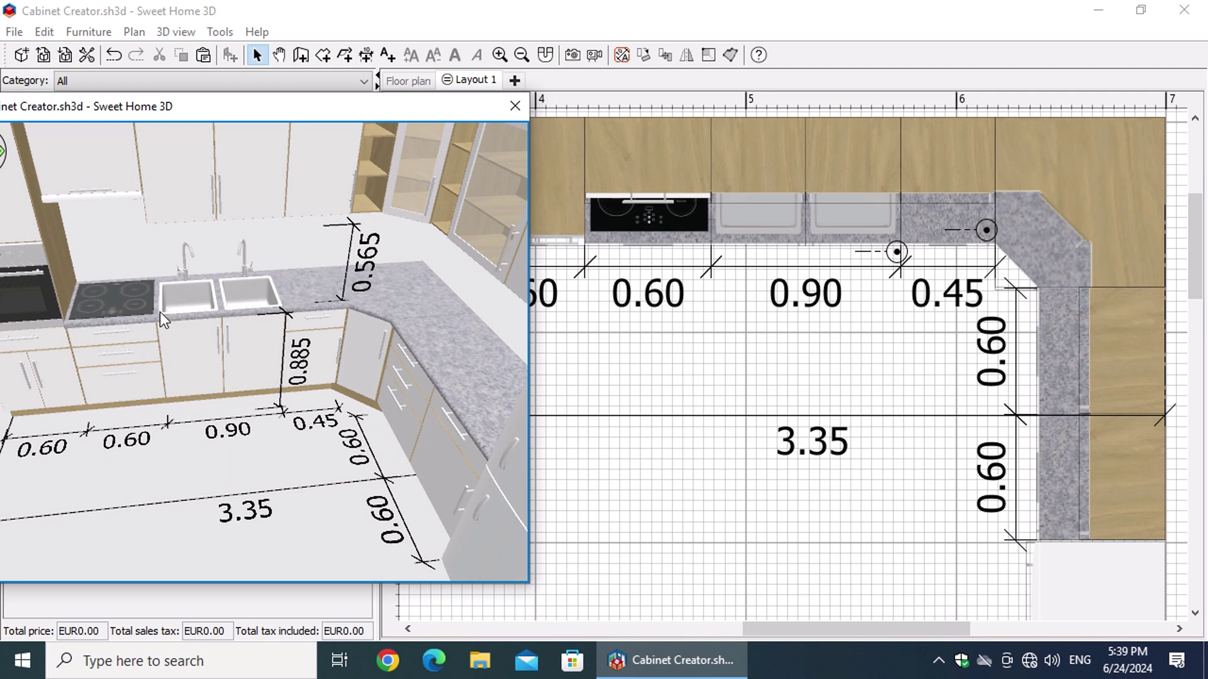
- In Preferences, set the unit to Inch/Fraction and enable selection and editing in 3D view
click(12, 33)
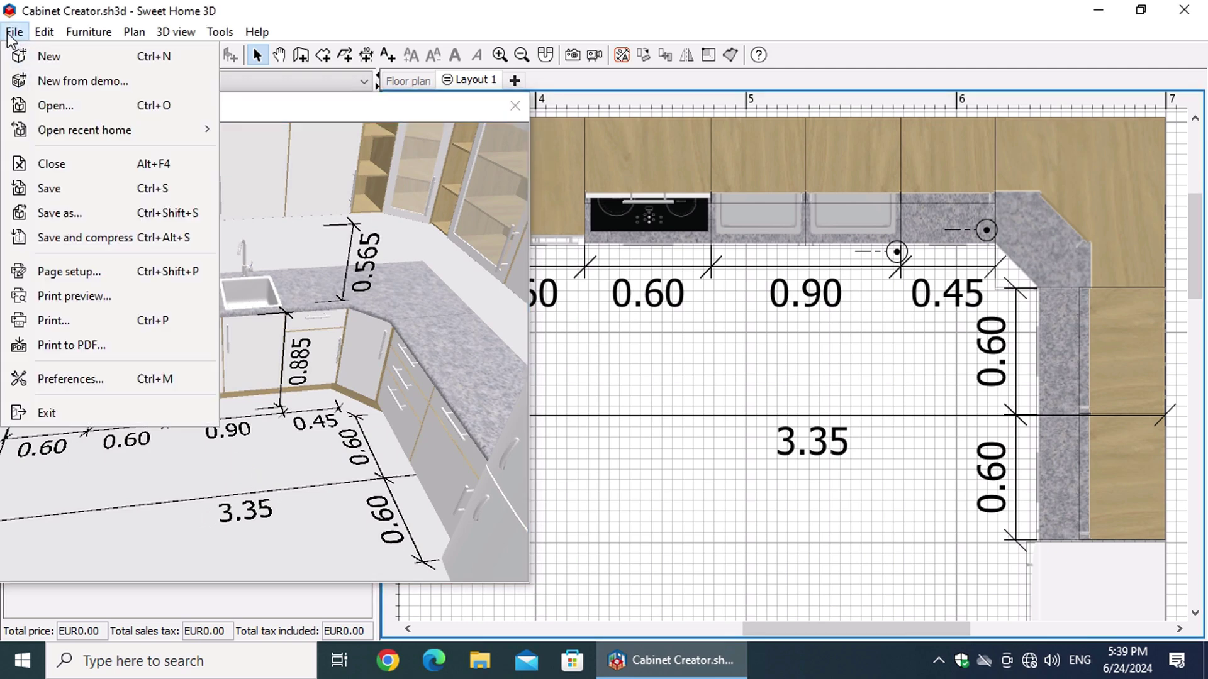
click(127, 380)
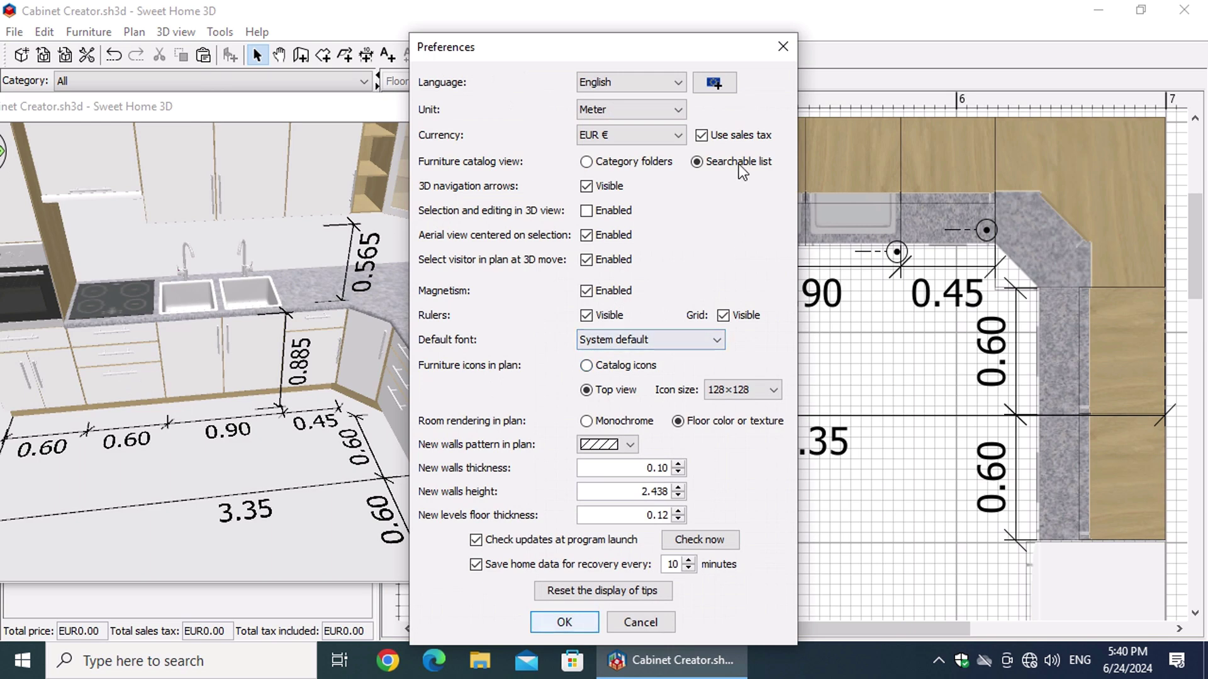
click(679, 112)
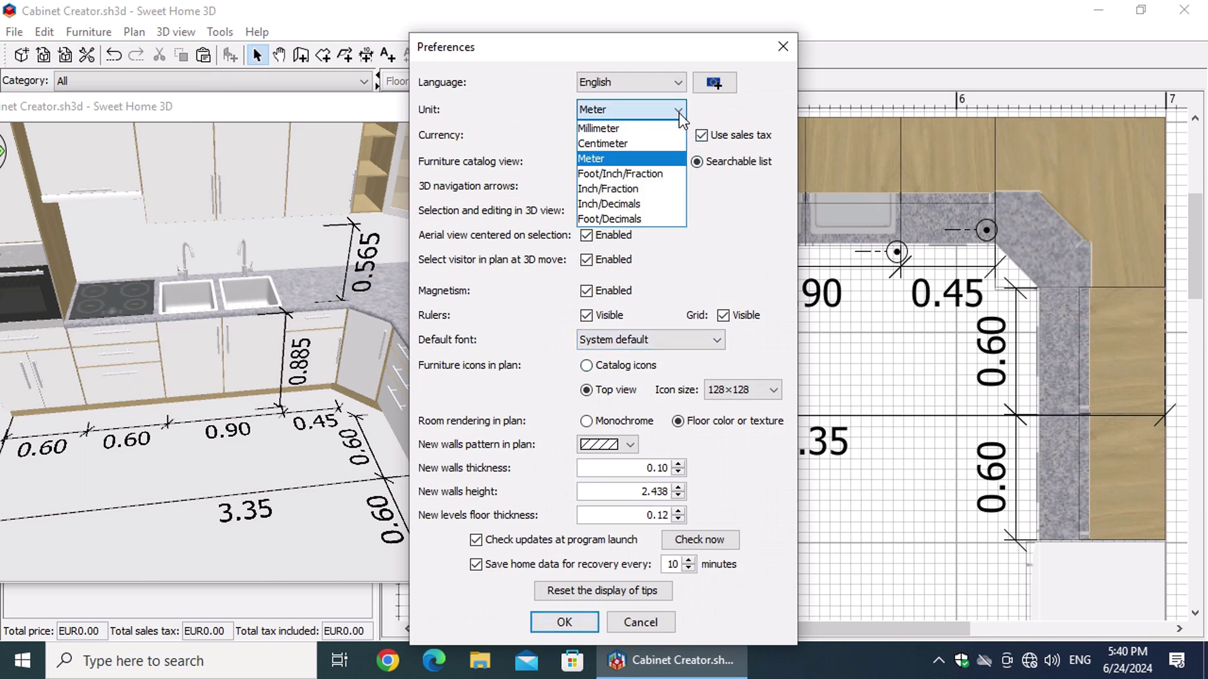
click(659, 188)
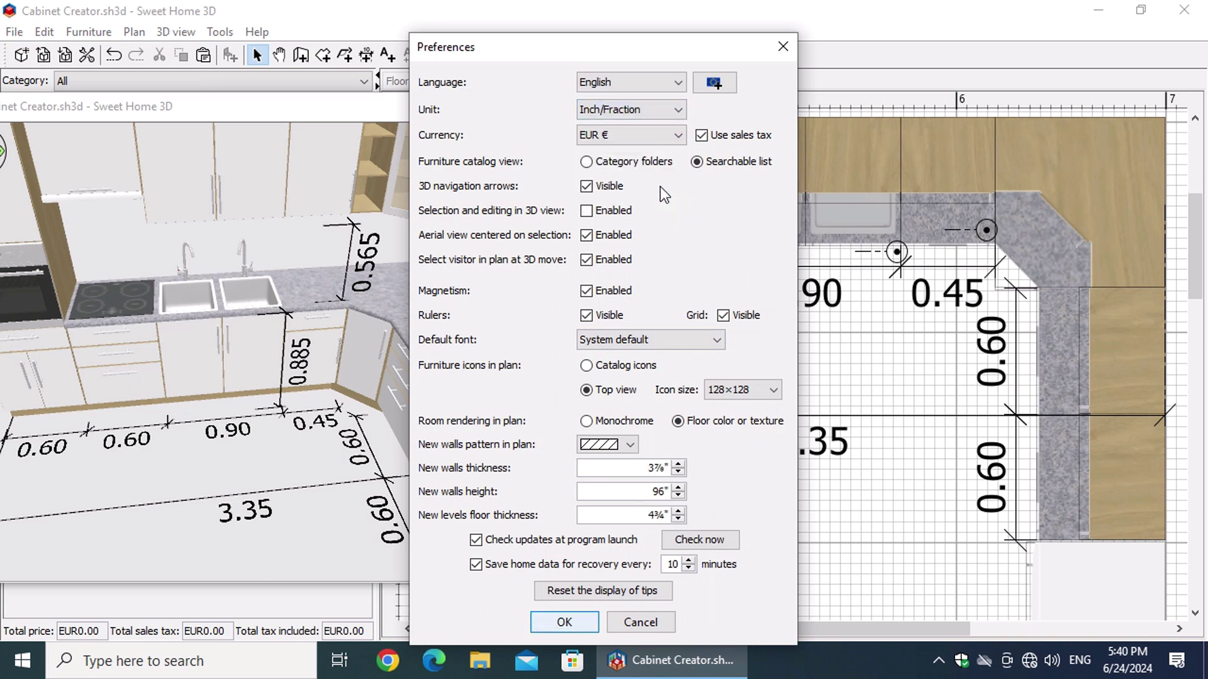
click(587, 210)
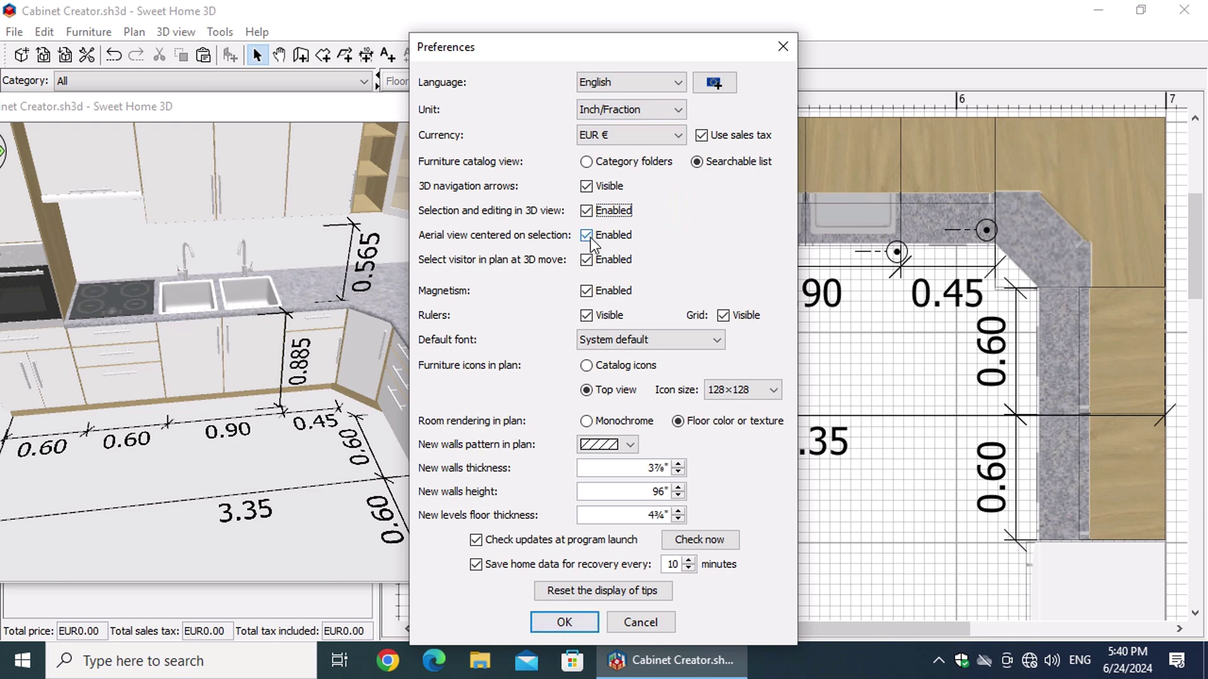
click(564, 621)
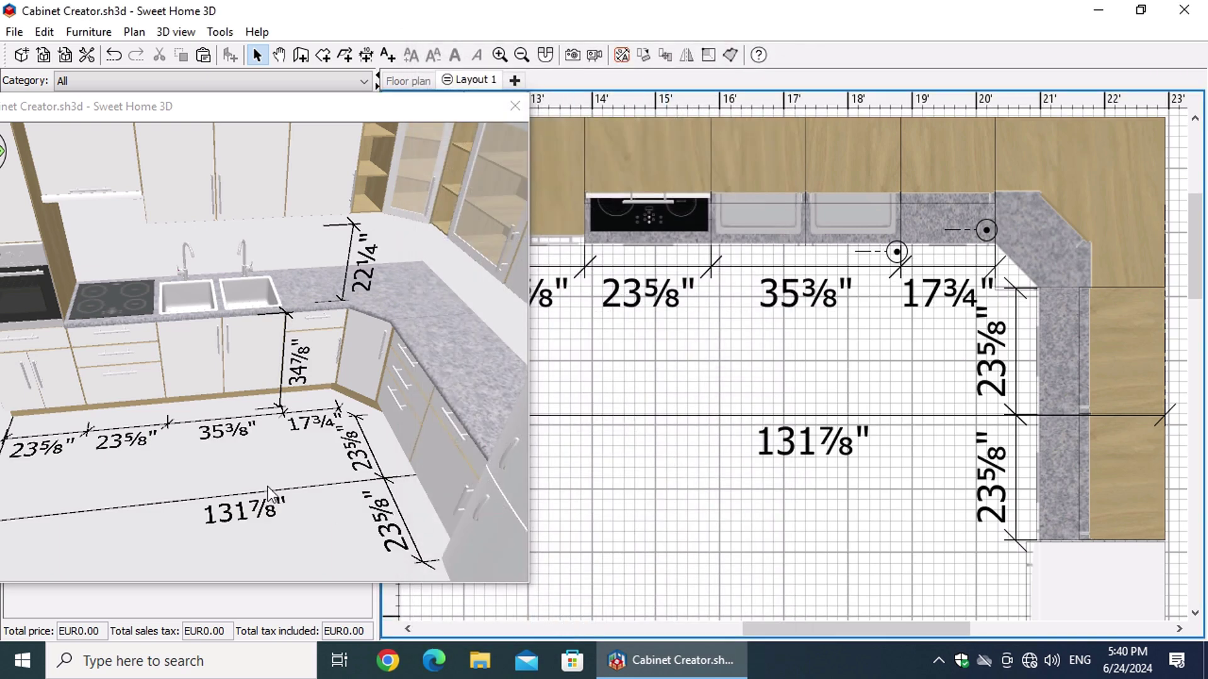
- Select the corner cabinet in the 3D view, clear the selection, and orbit the kitchen
click(331, 365)
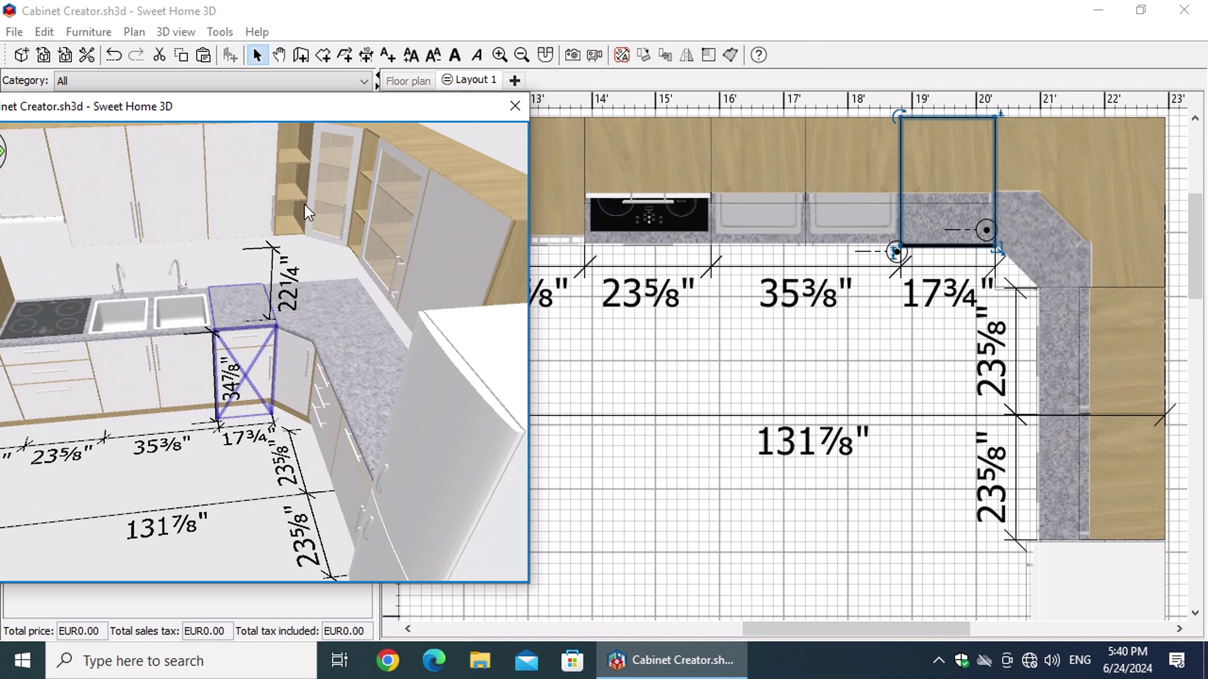
click(312, 281)
click(135, 554)
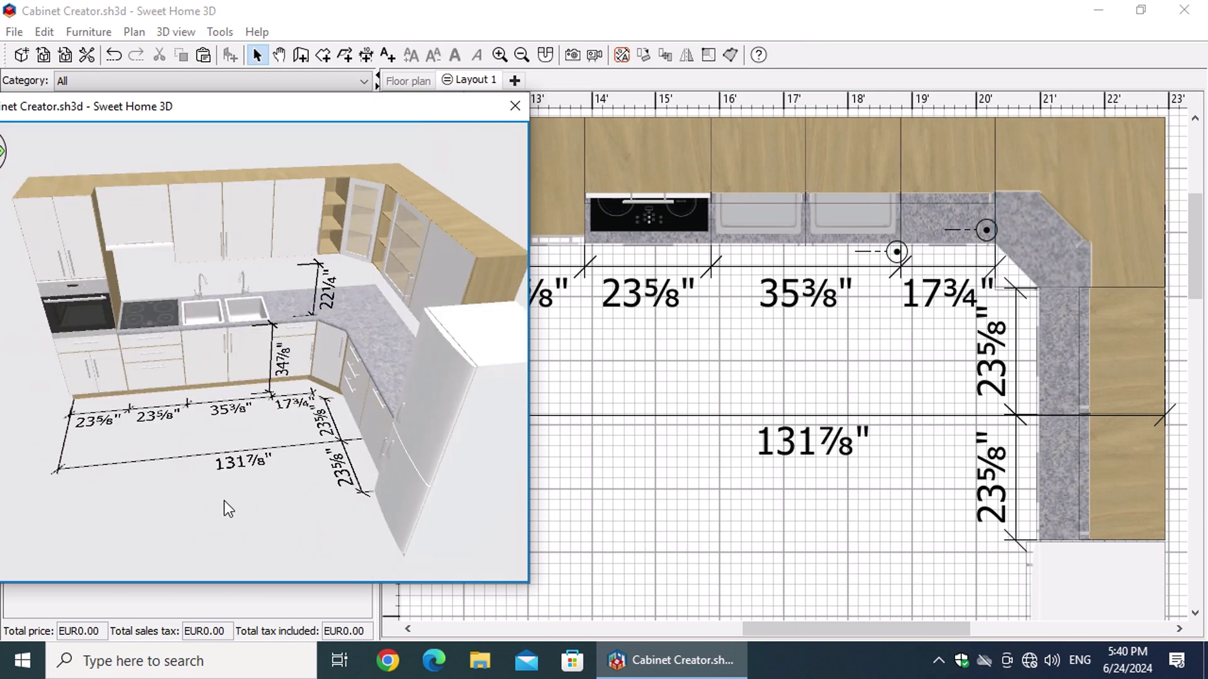
drag(220, 500, 300, 515)
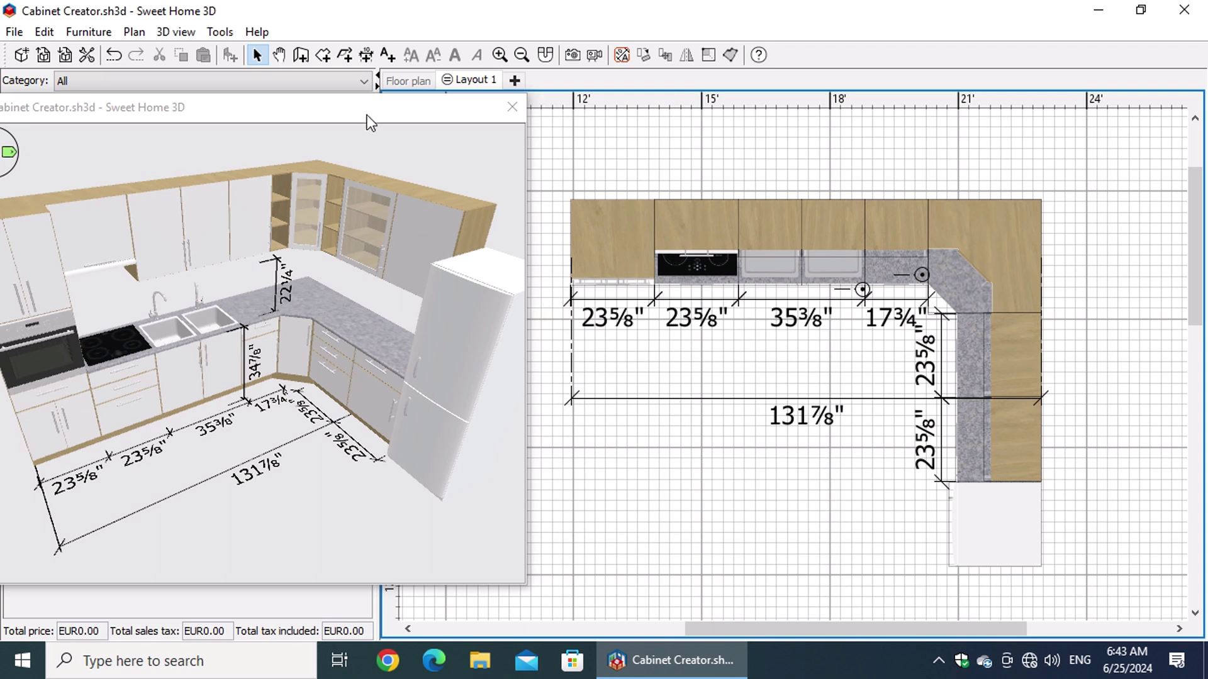
- Make the room's level viewable and widen the floating 3D view across the screen
drag(370, 123, 397, 139)
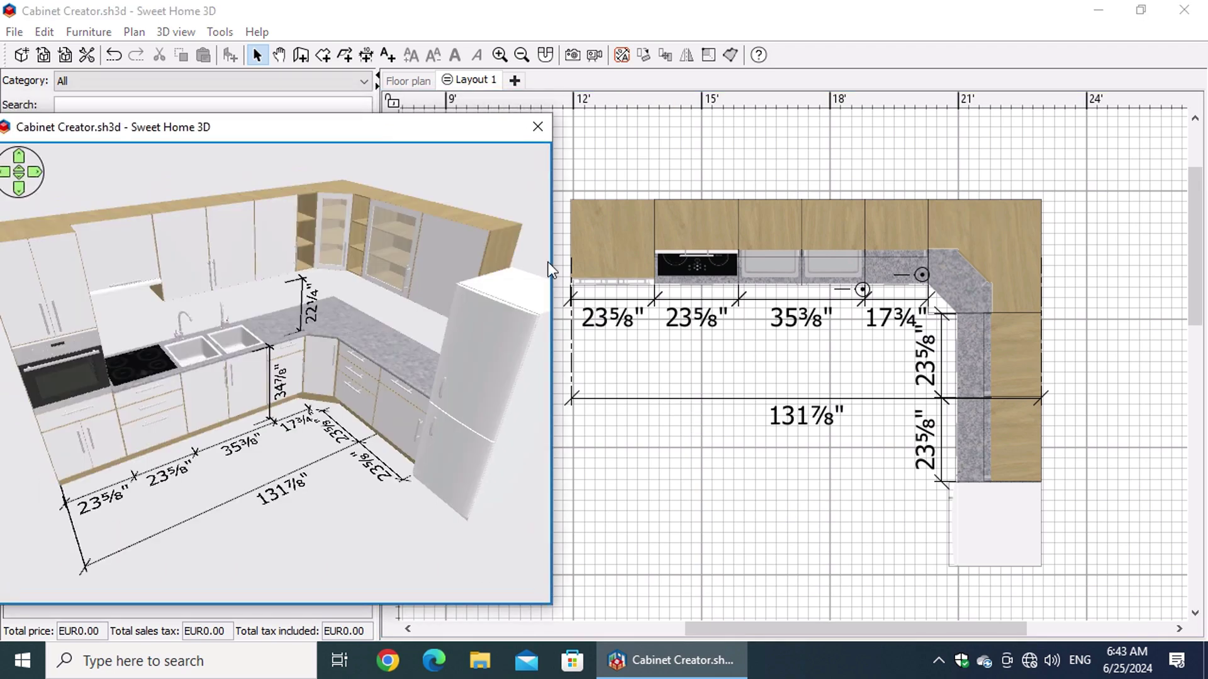
drag(552, 267, 332, 281)
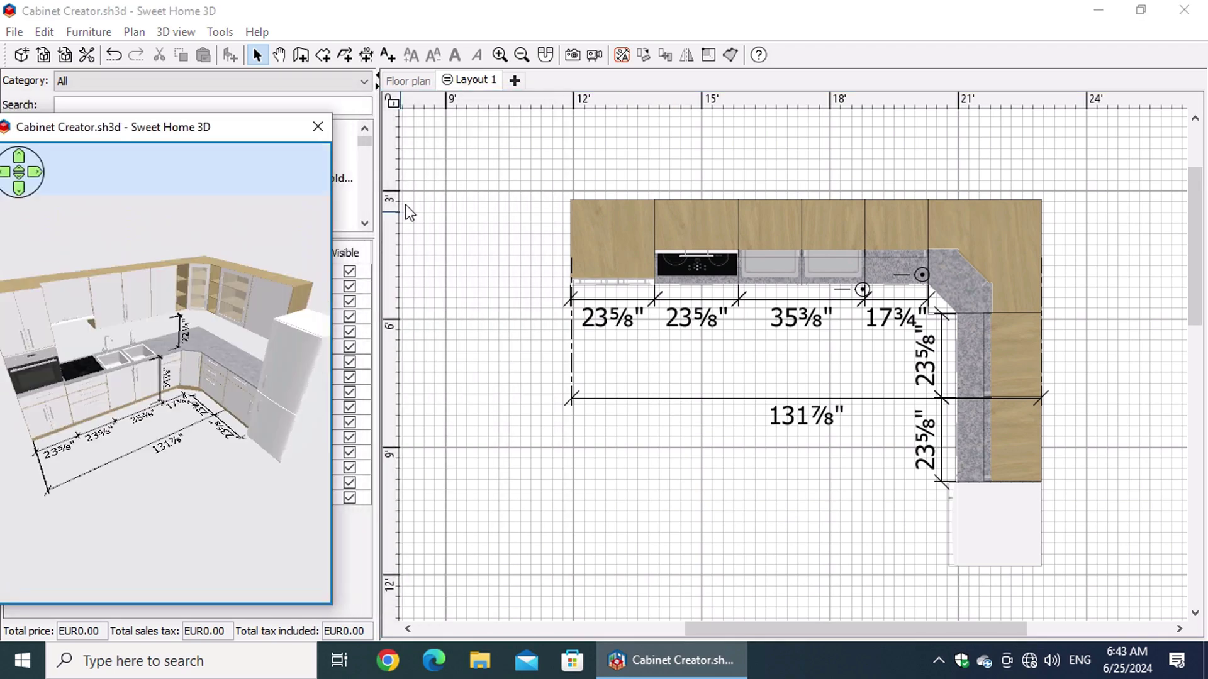
right_click(413, 84)
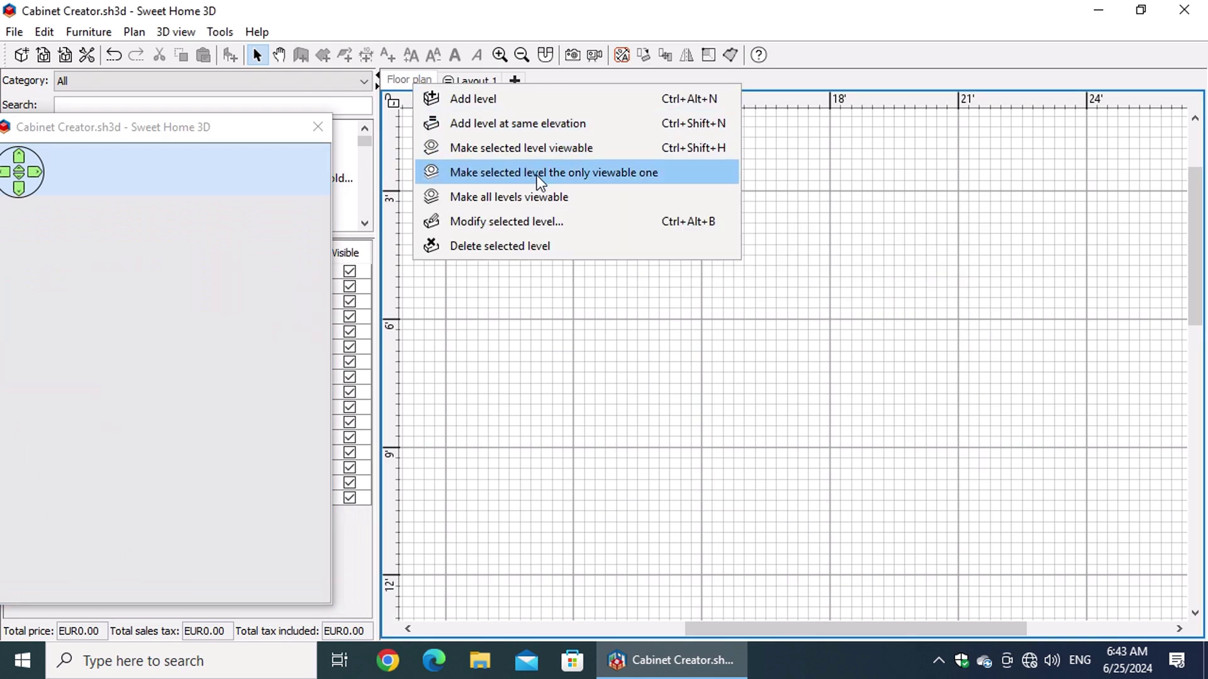
click(711, 157)
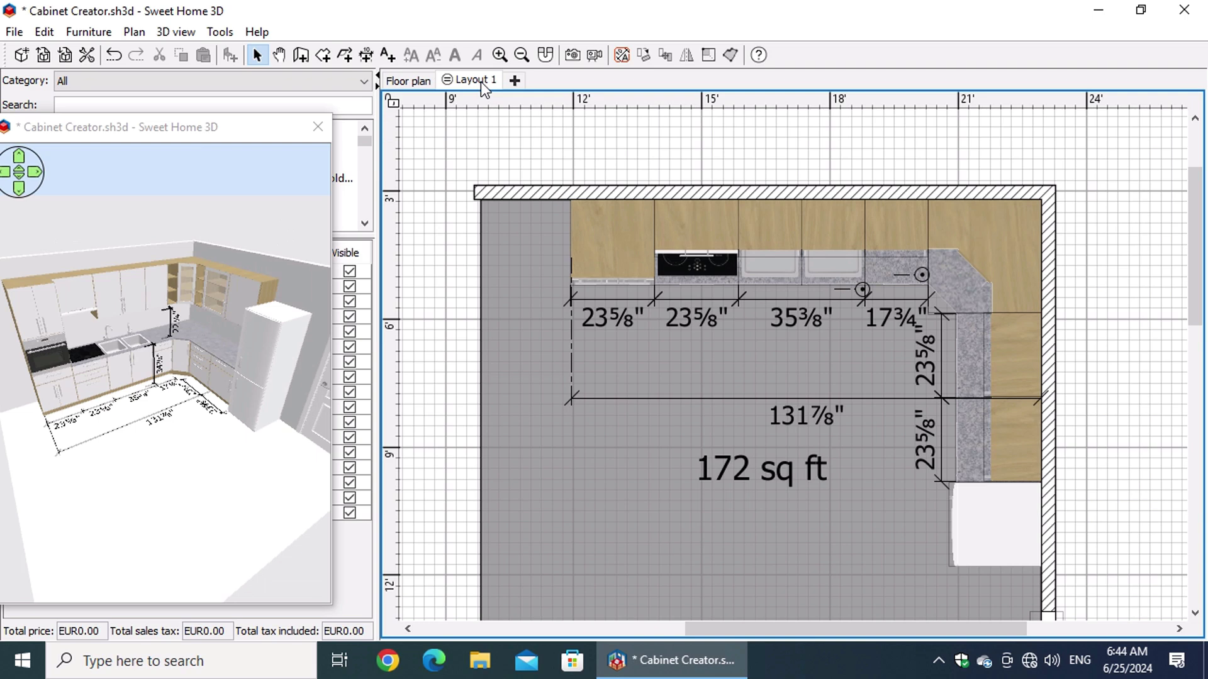
mouse_move(300, 142)
mouse_down()
mouse_move(309, 129)
mouse_move(410, 128)
mouse_move(328, 136)
mouse_move(301, 153)
mouse_up()
drag(378, 221, 1172, 244)
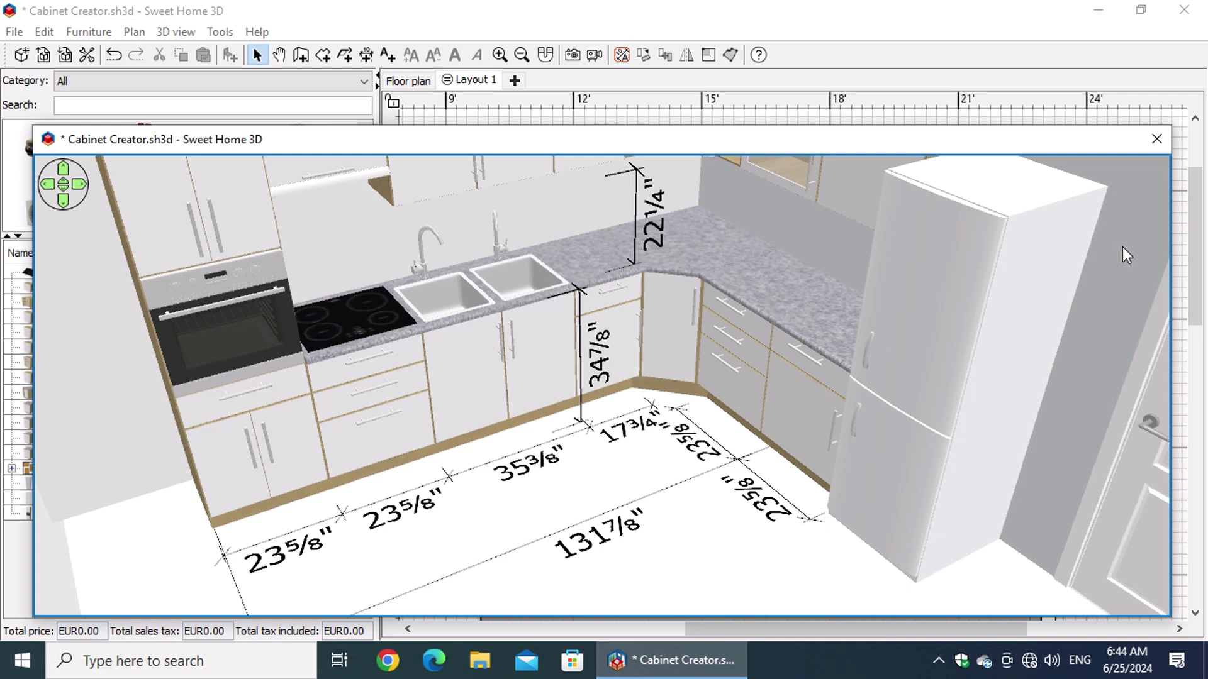
- Save the project with Ctrl+S and switch the 3D view to Aerial view
key(ctrl+s)
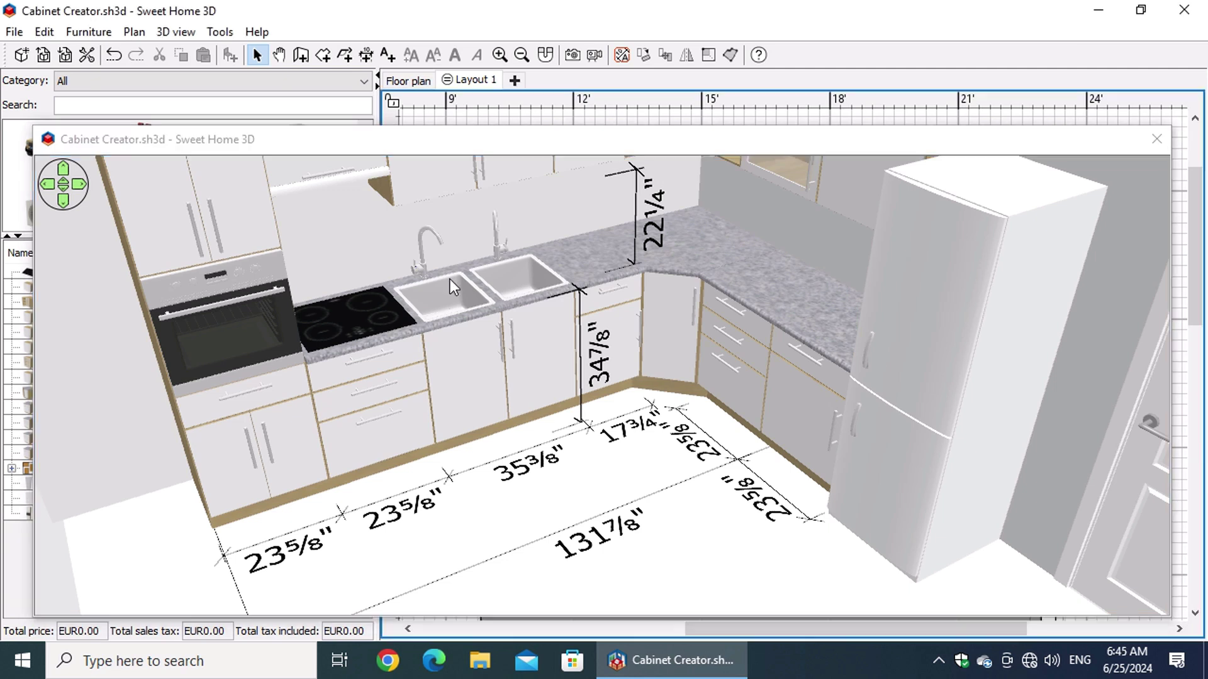
right_click(591, 303)
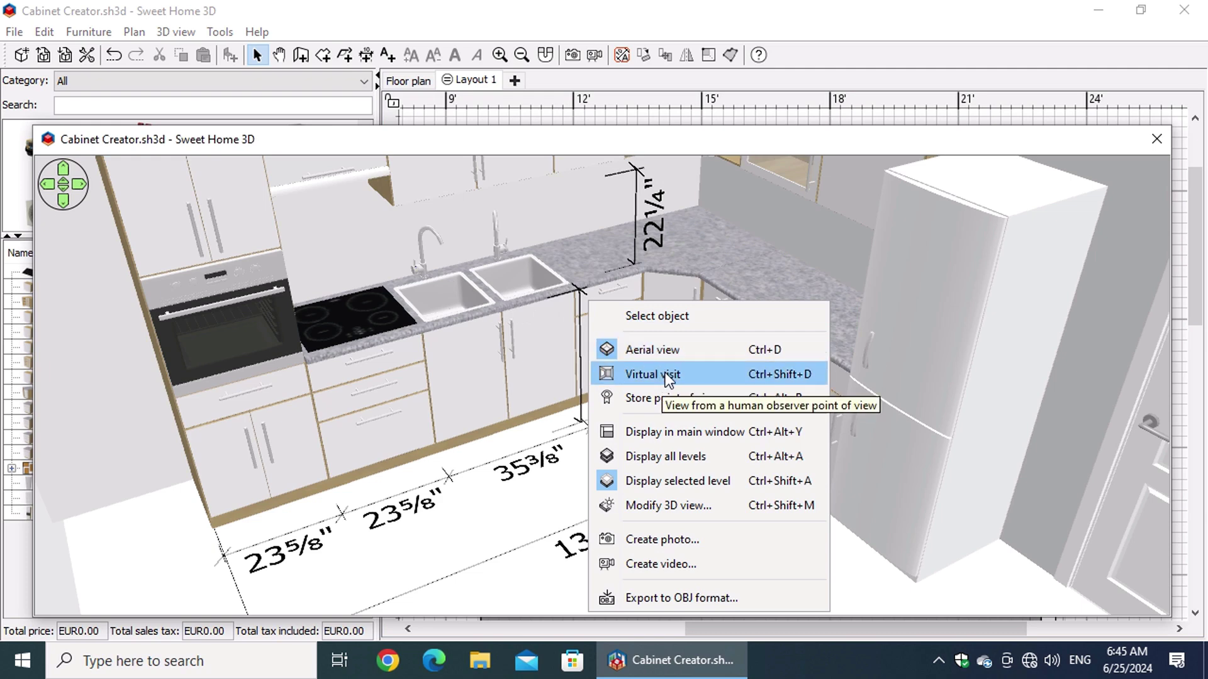
click(697, 352)
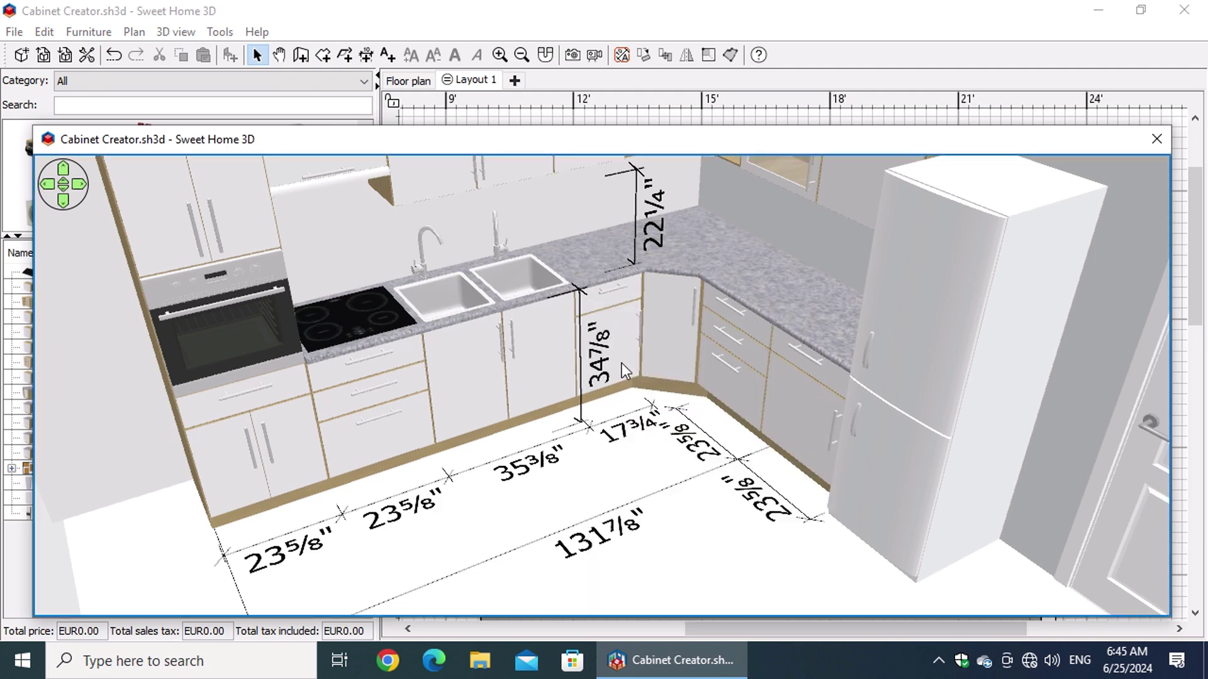
- Orbit, tilt and zoom the aerial camera to frame the whole walled kitchen
drag(621, 361, 654, 295)
scroll(654, 296, down, 5)
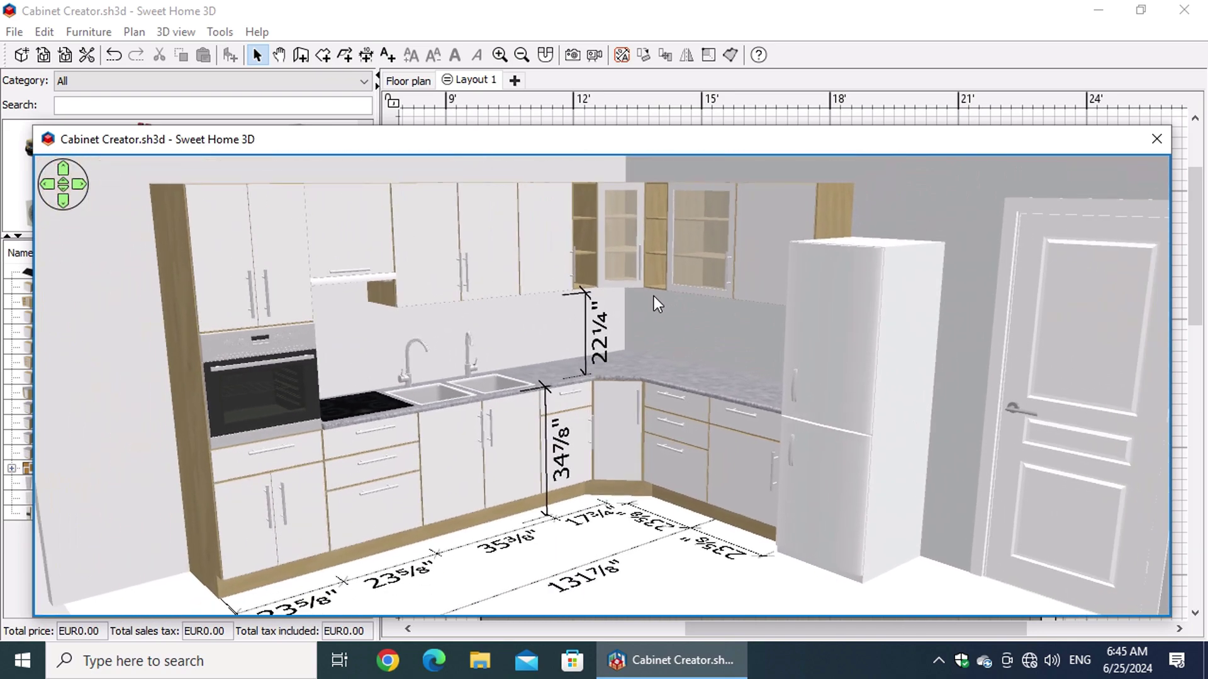
scroll(654, 296, down, 4)
drag(644, 320, 639, 349)
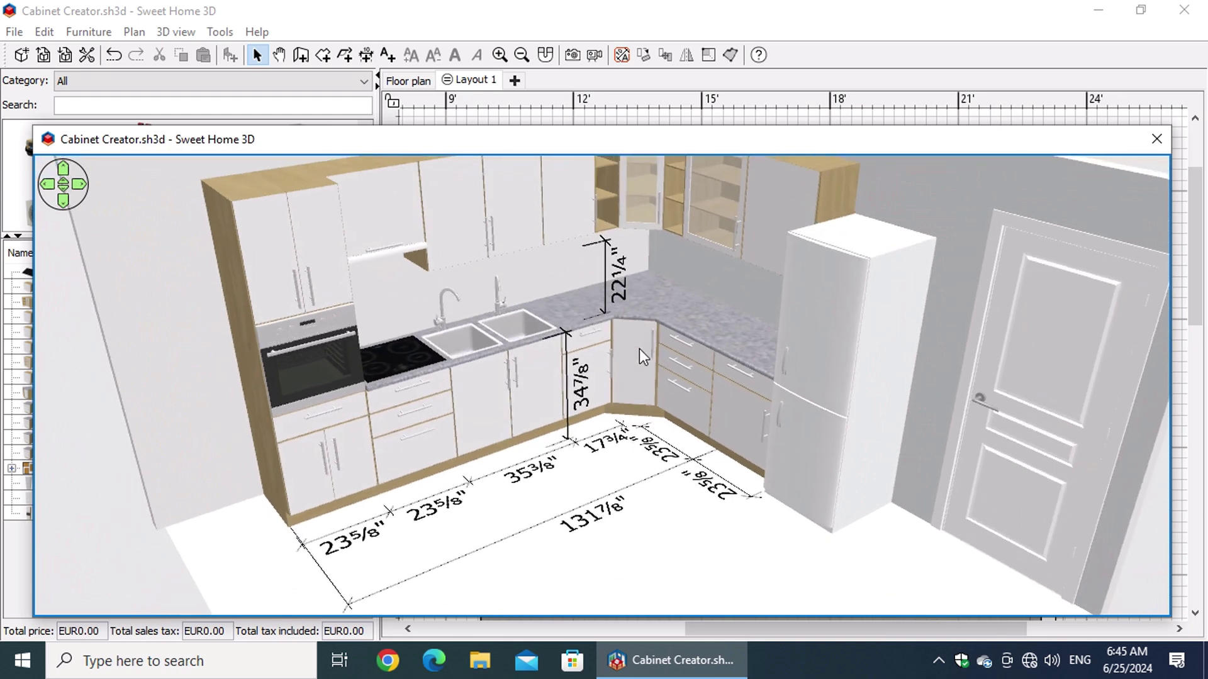
scroll(639, 348, down, 5)
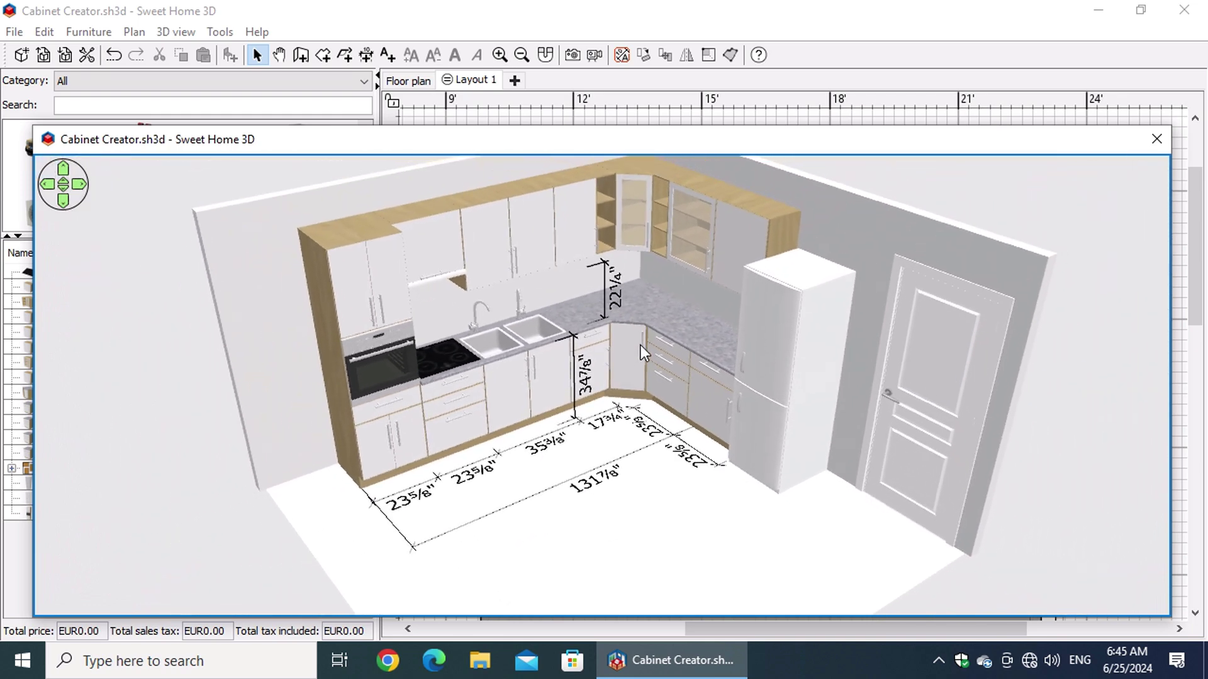
scroll(641, 345, up, 3)
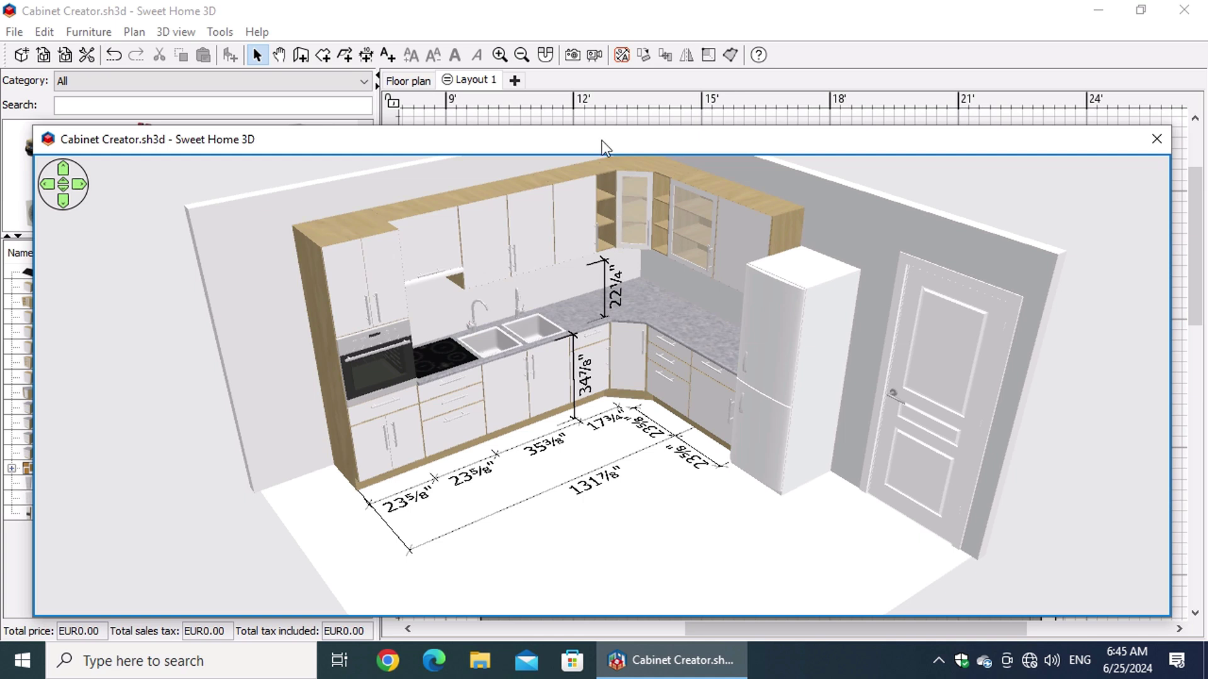
- Render a 3000-pixel-wide 16:9 photo at the second quality level
click(572, 55)
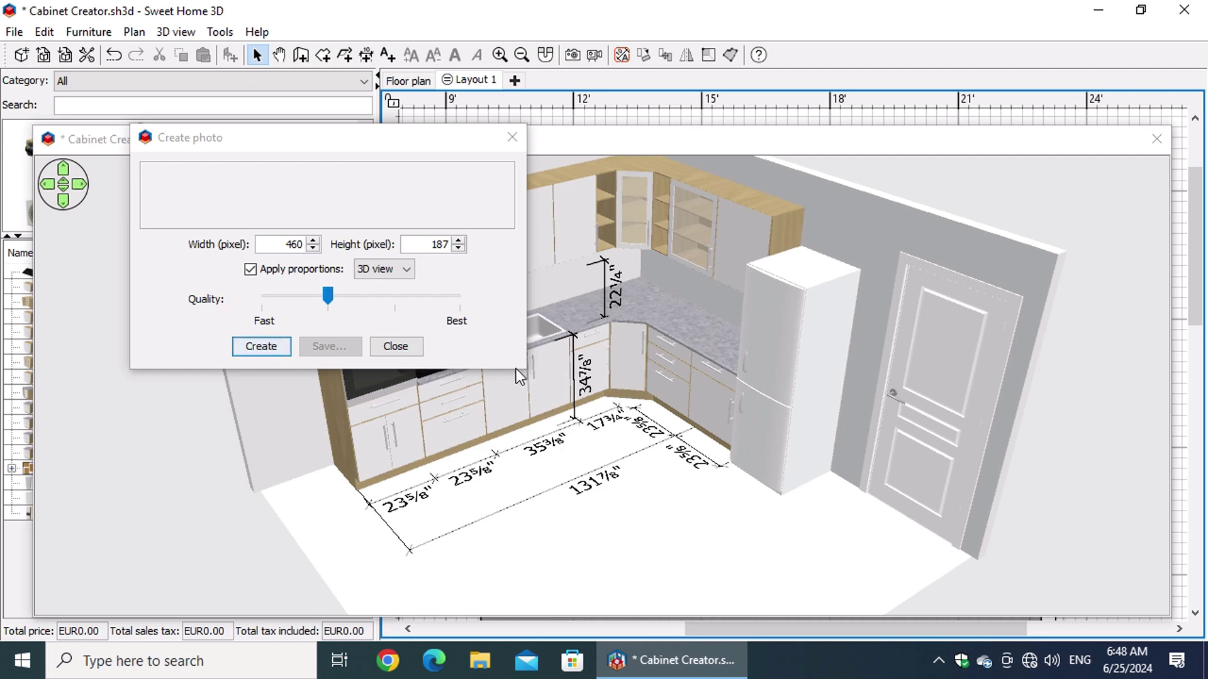
drag(526, 369, 667, 500)
drag(351, 378, 401, 376)
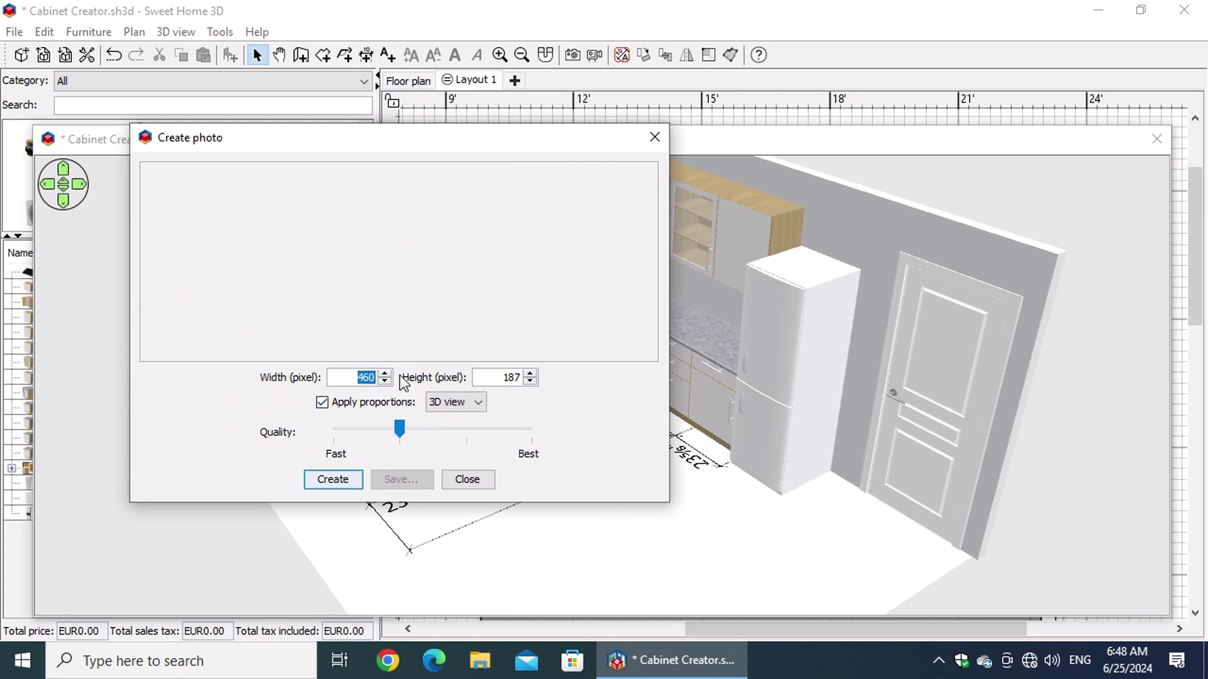
text(3000)
click(468, 402)
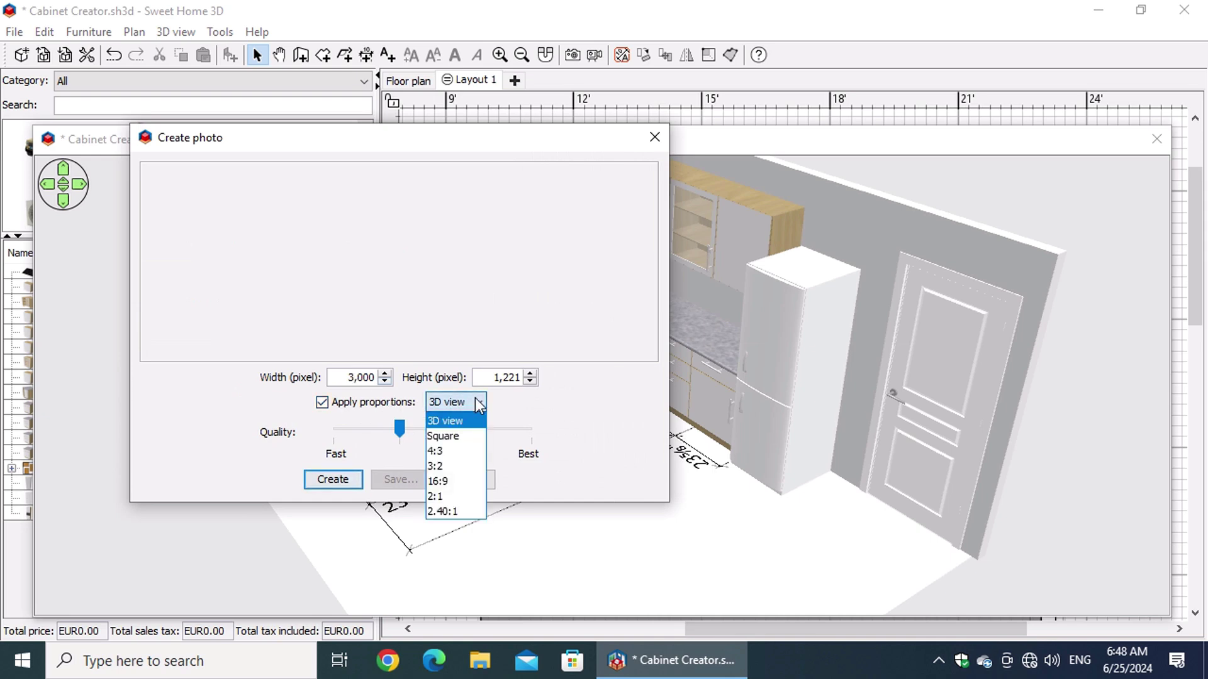
click(475, 481)
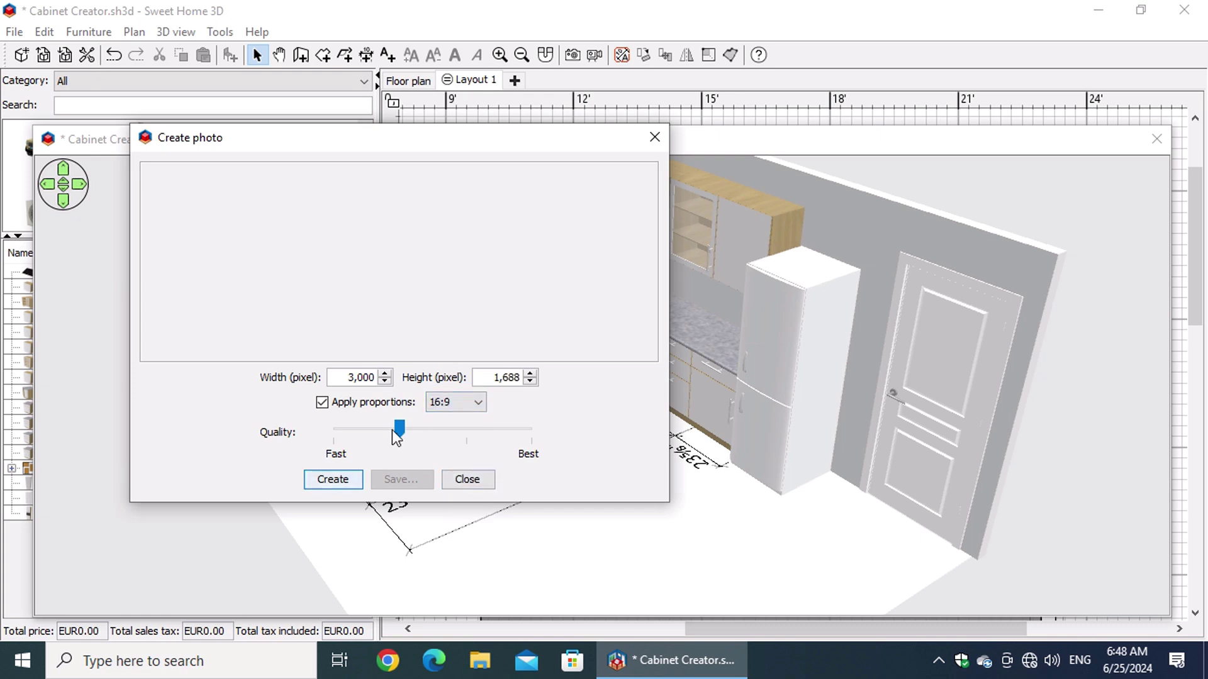
drag(399, 429, 321, 435)
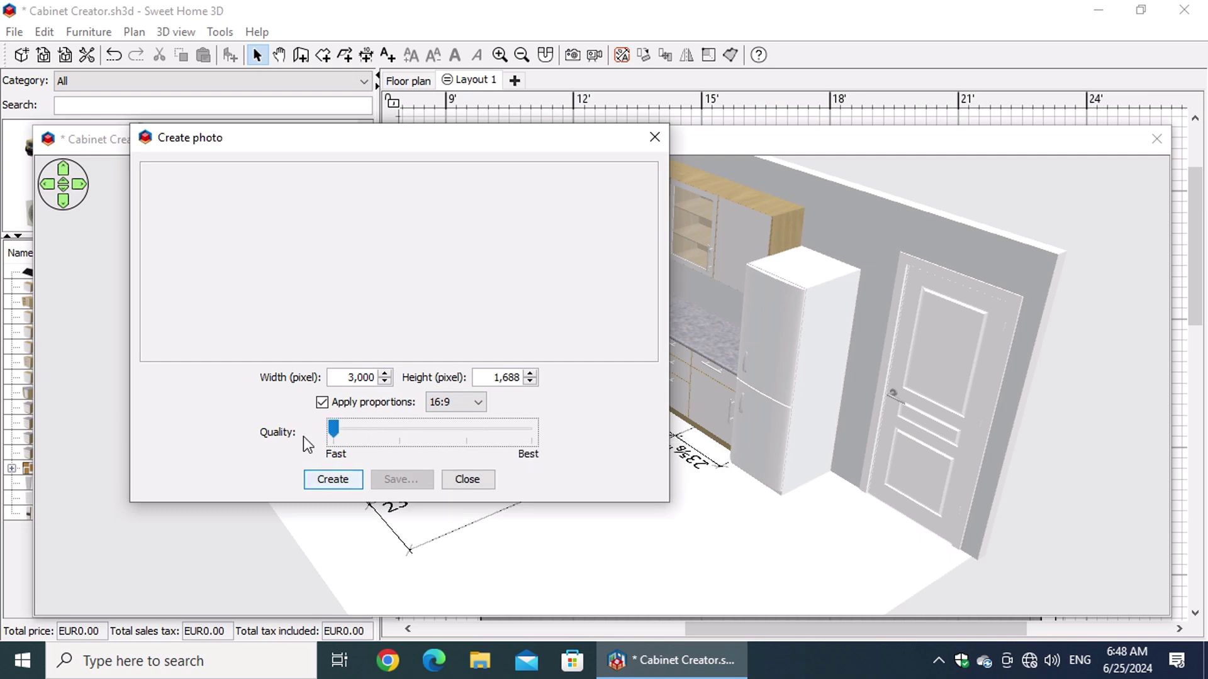
mouse_move(335, 430)
drag(335, 429, 399, 429)
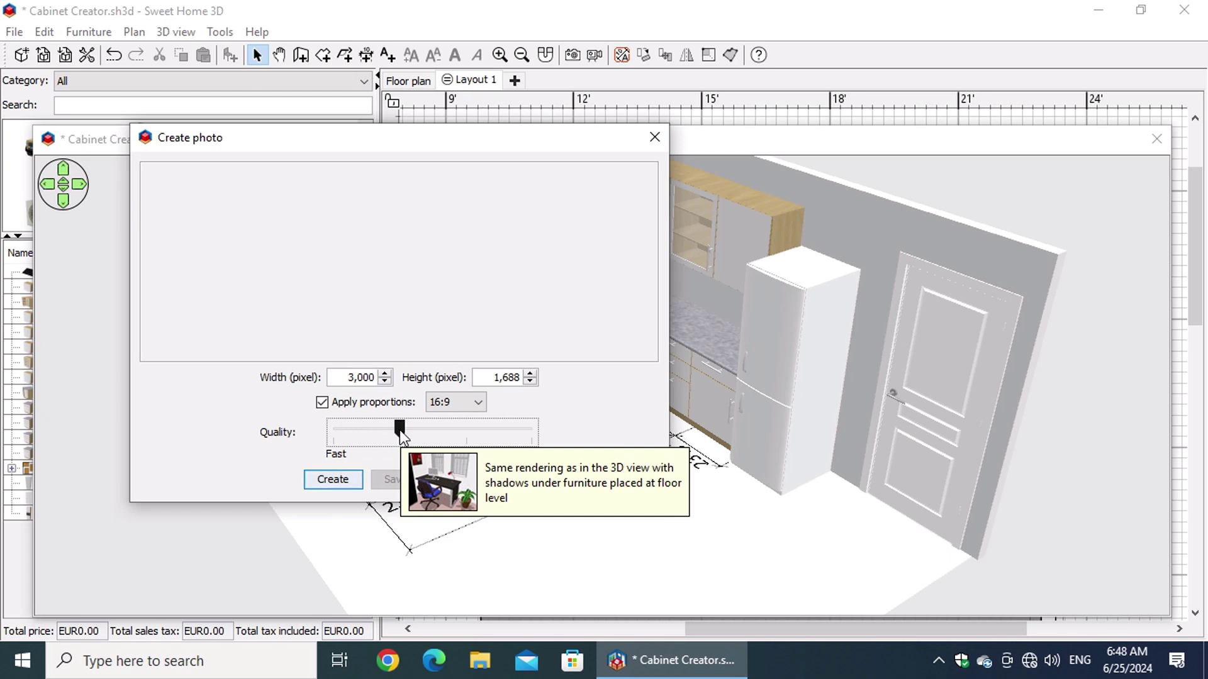
click(322, 481)
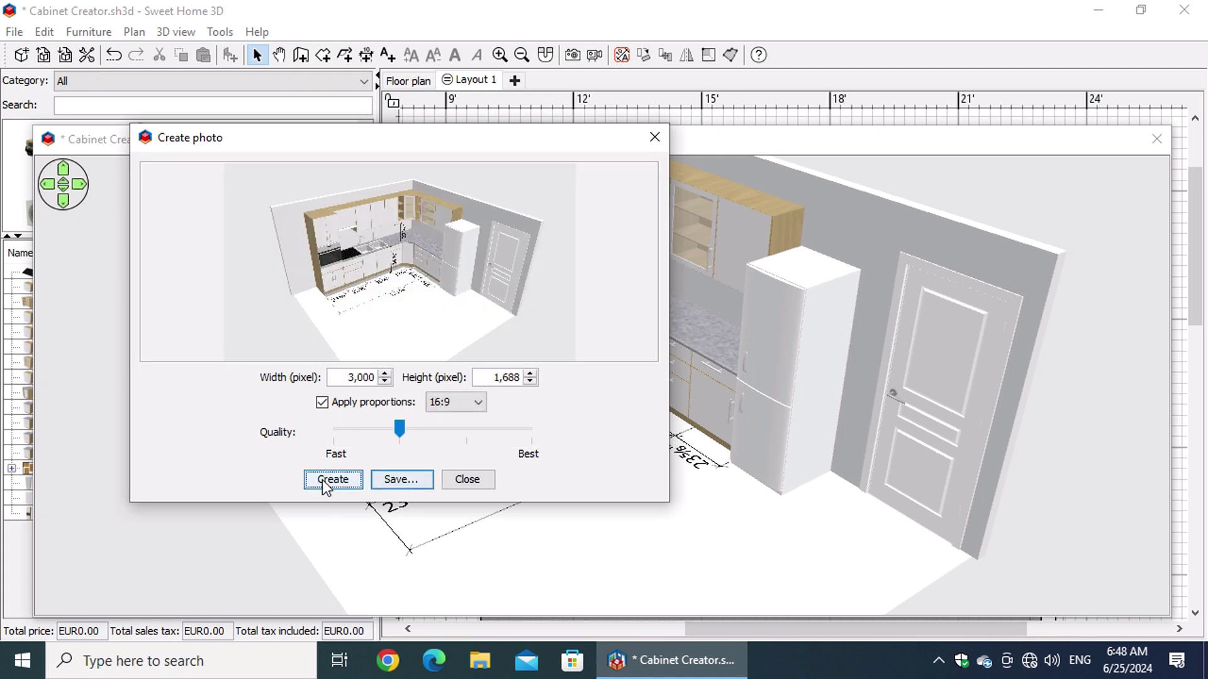
- Save the photo as 'Kitchen Layout 1-1' in Desktop\Kitchen Layouts and close the photo window
click(417, 477)
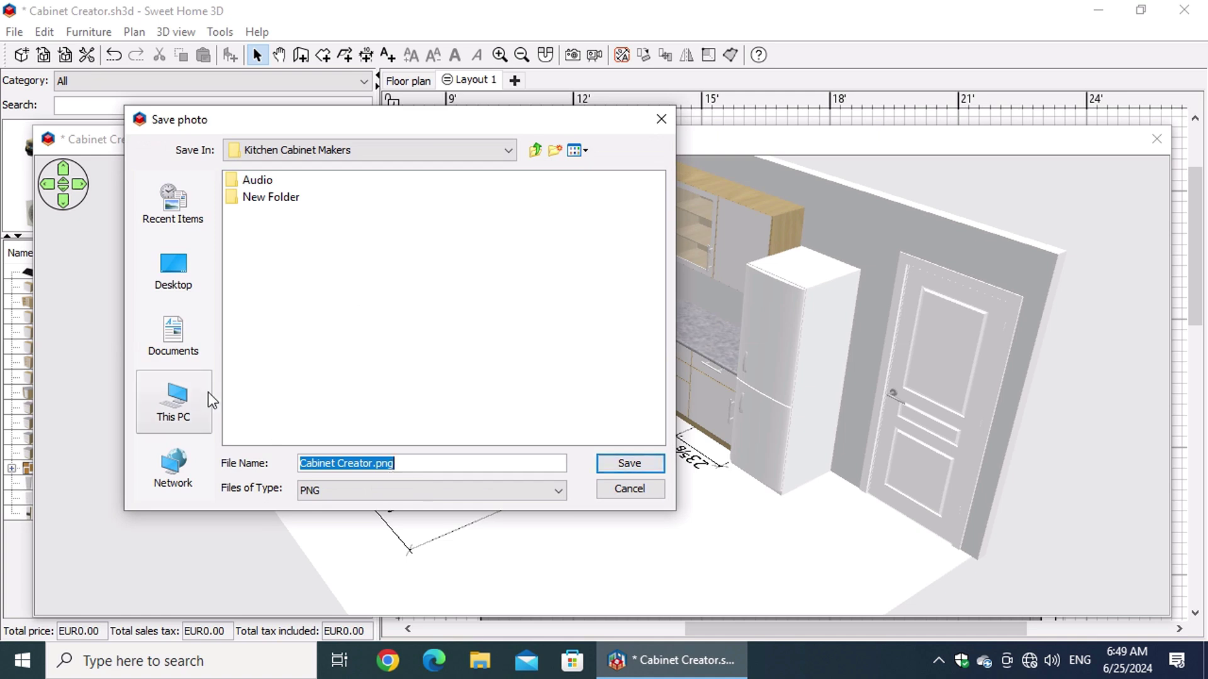
click(202, 396)
double_click(276, 197)
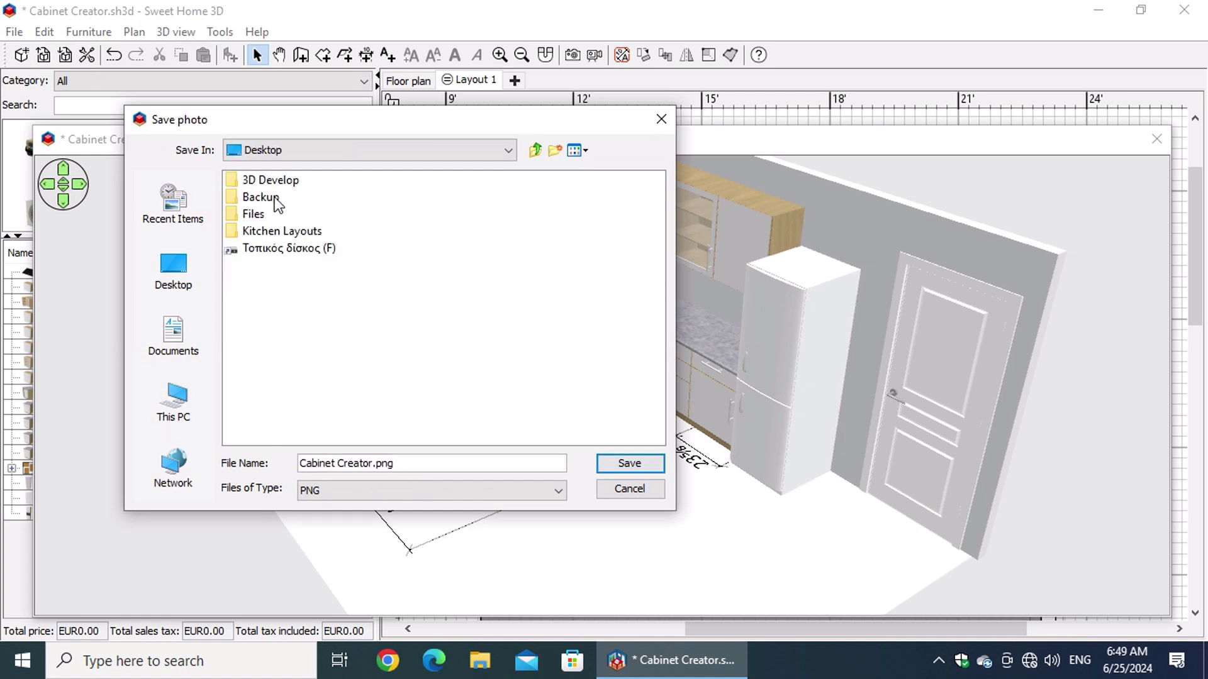
double_click(317, 232)
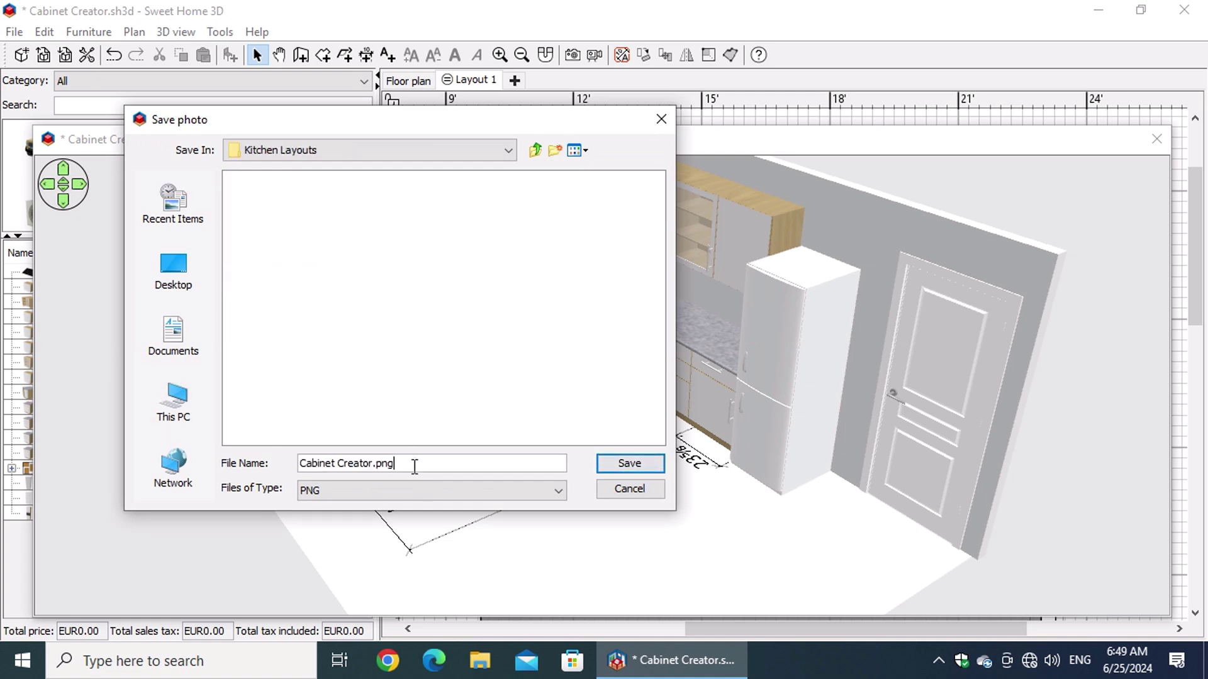
drag(395, 463, 253, 474)
text(Kit)
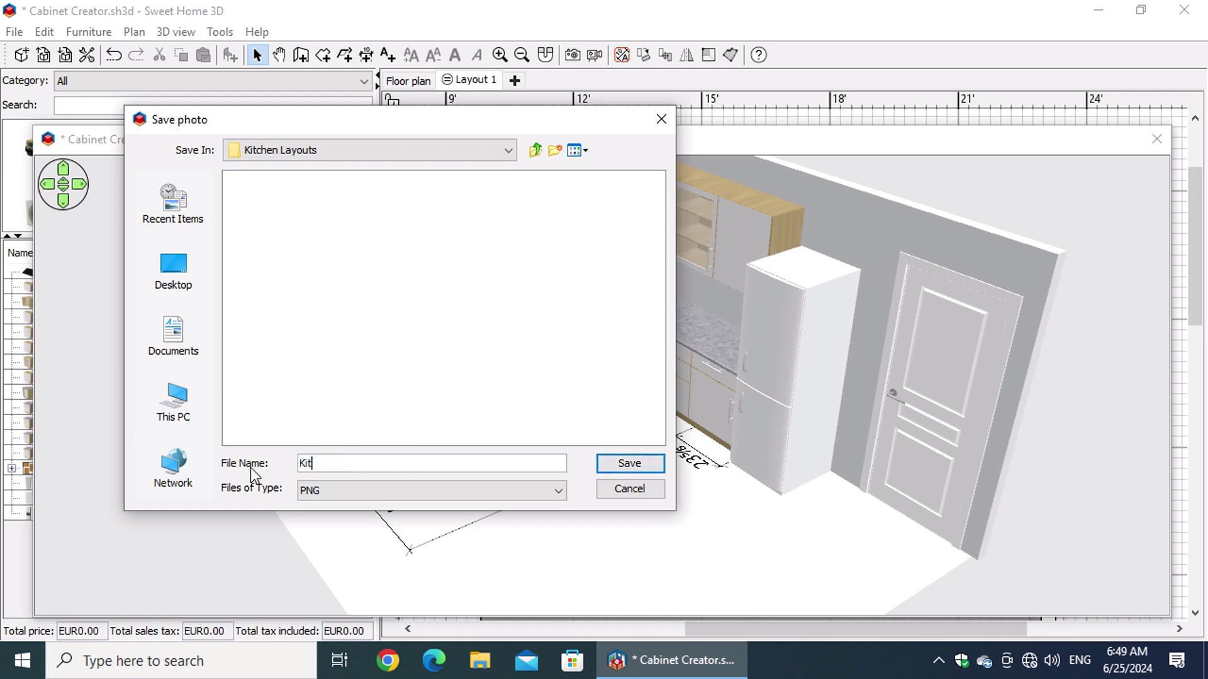
text(chen Layout 1-1)
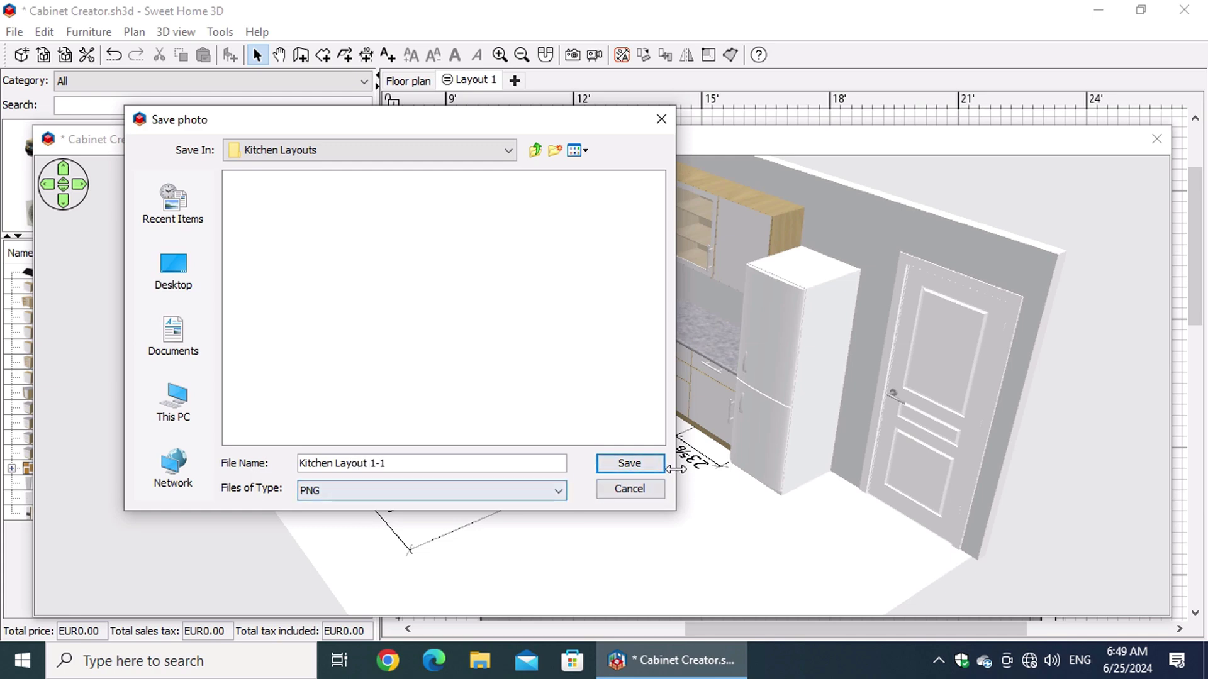
click(658, 470)
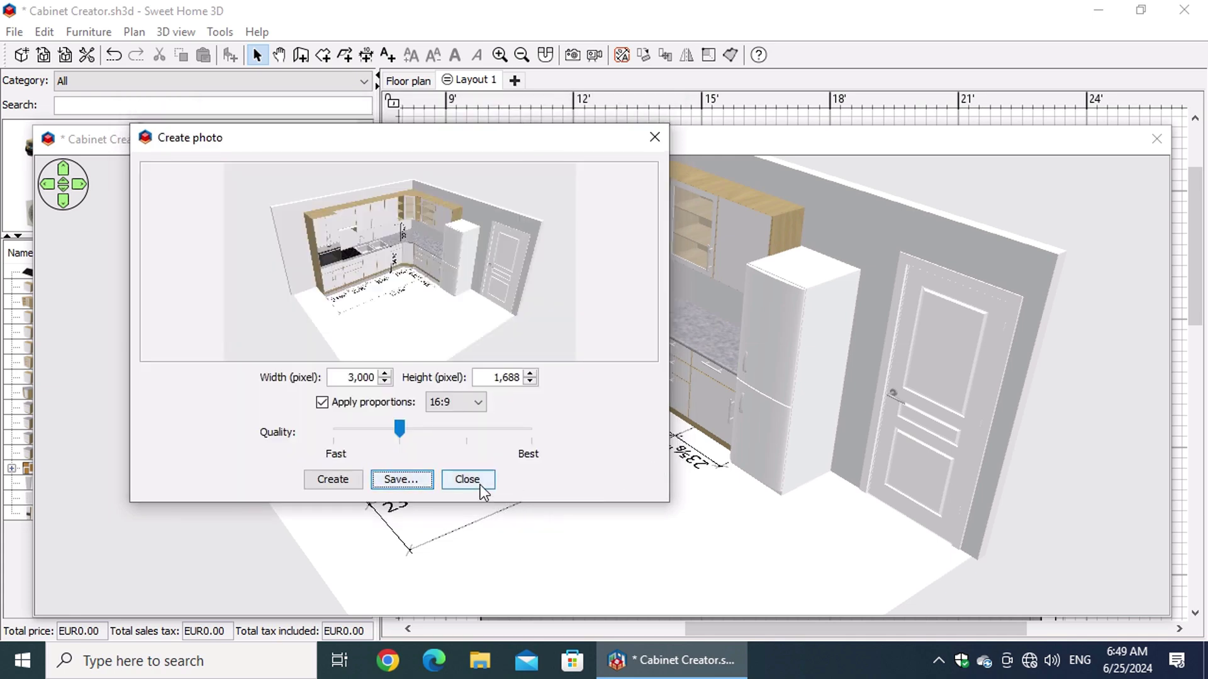
click(481, 485)
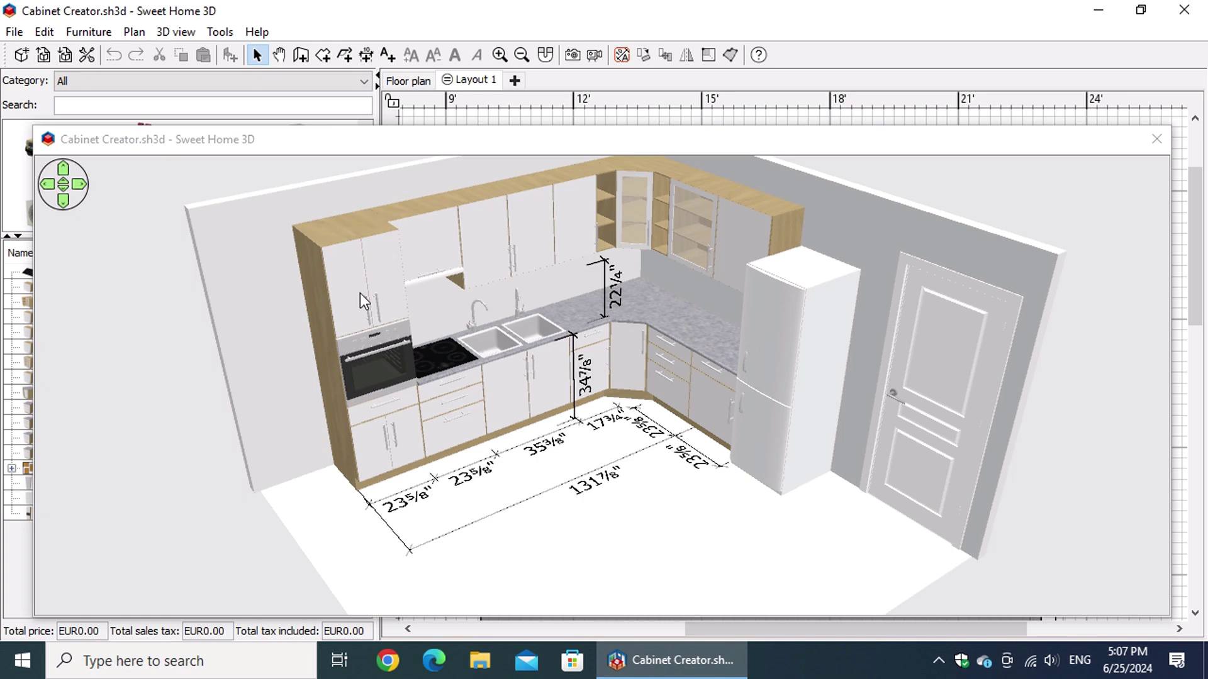
- Print the design to a PDF named 'Kitchen Layout' in the Desktop's Kitchen Layouts folder
click(13, 31)
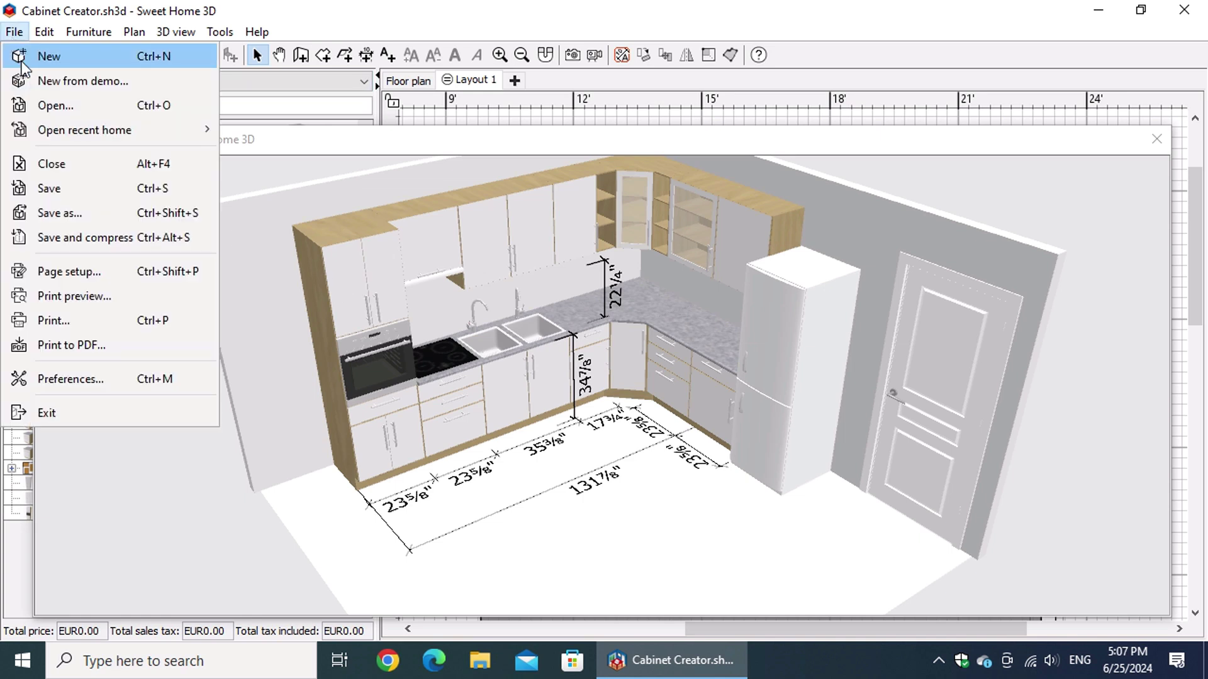
click(122, 342)
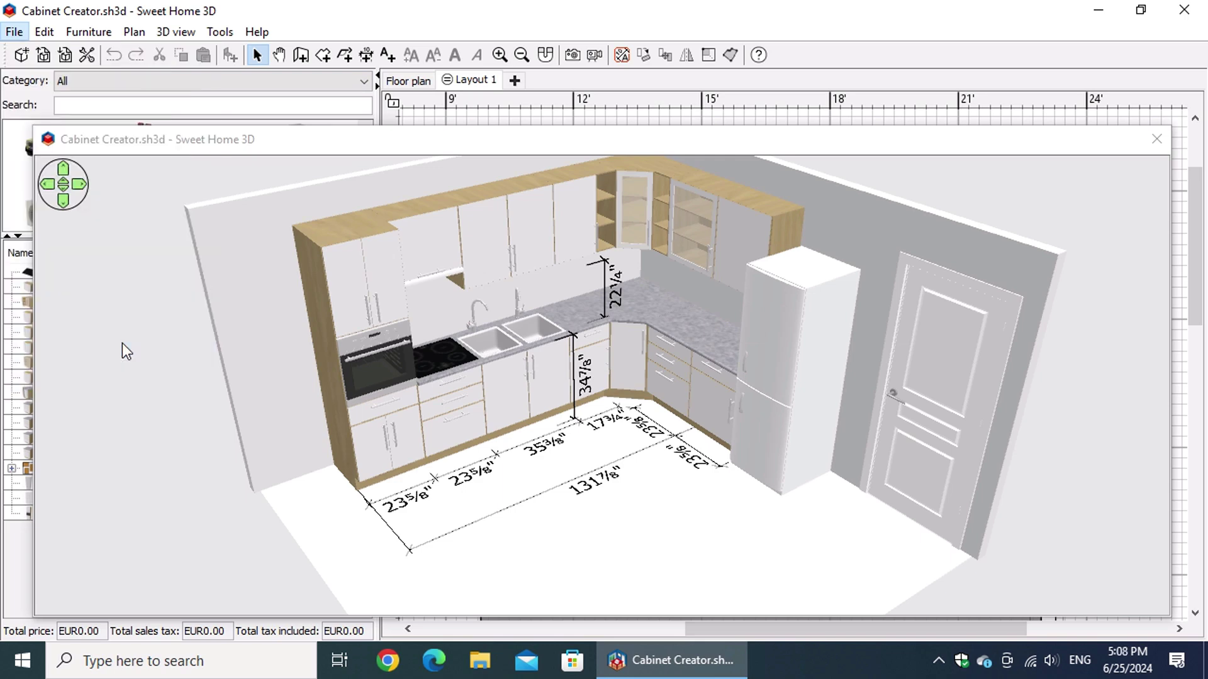
click(395, 319)
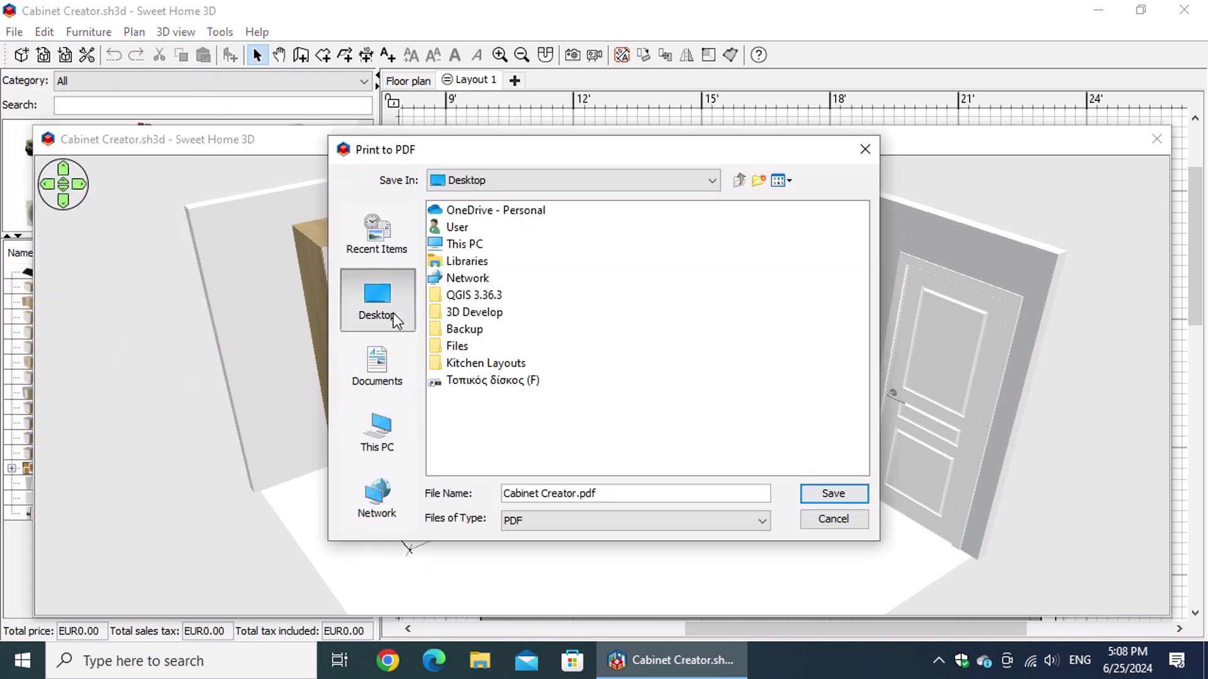
double_click(485, 363)
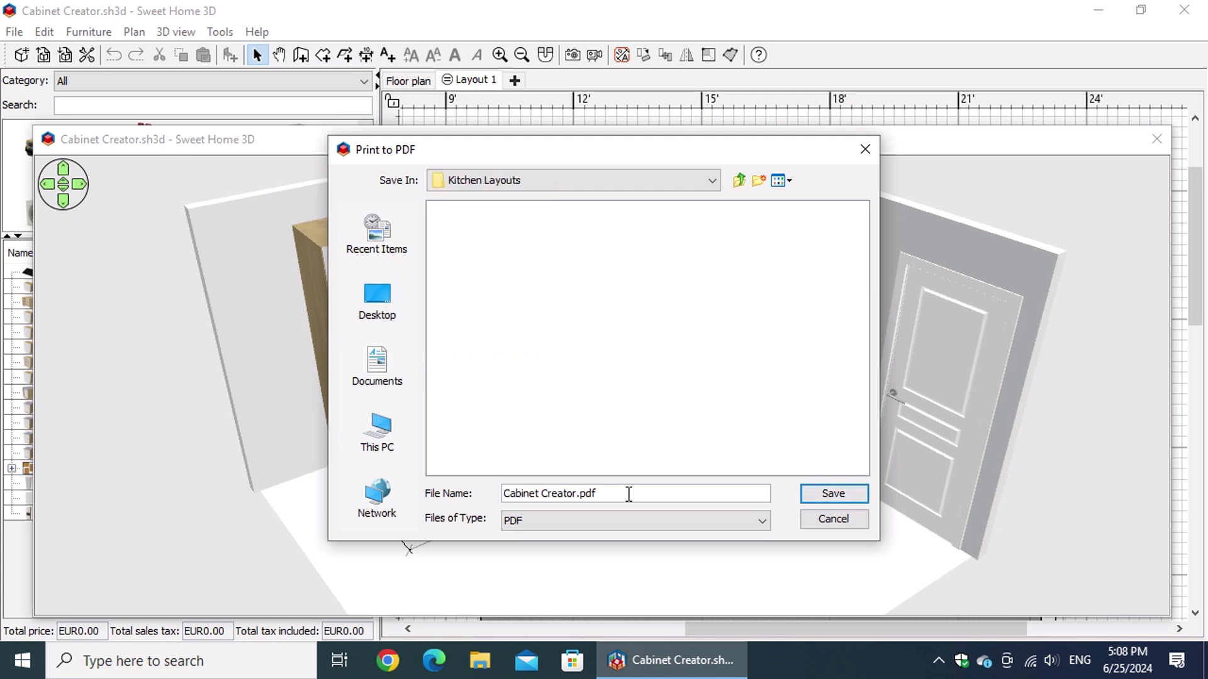
triple_click(625, 493)
text(Kitchen Layout)
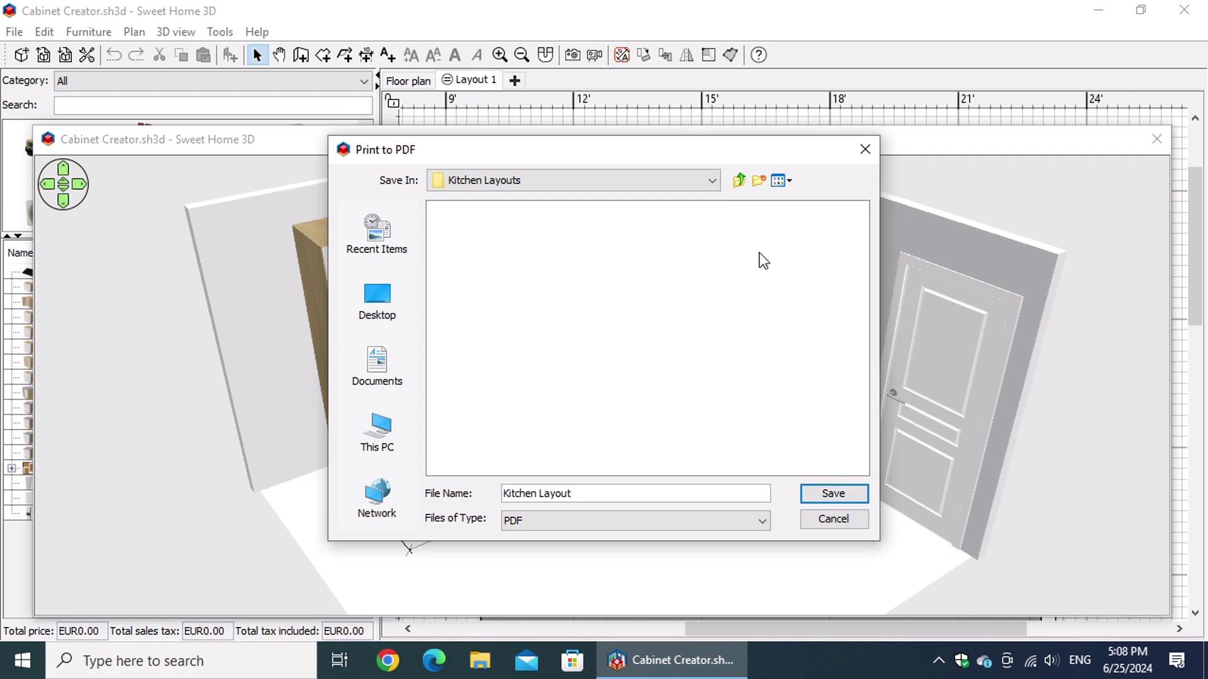
click(833, 493)
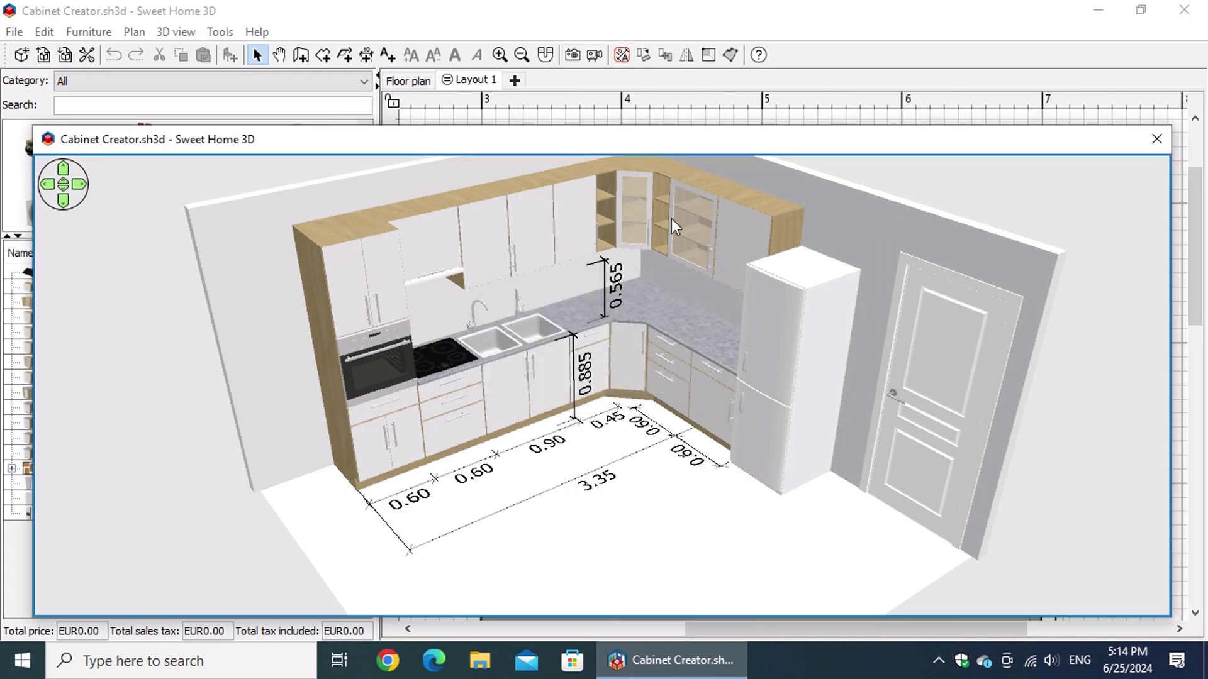
- Browse to Desktop > Kitchen Layouts in File Explorer and view Kitchen Layout 1-1.png
click(476, 669)
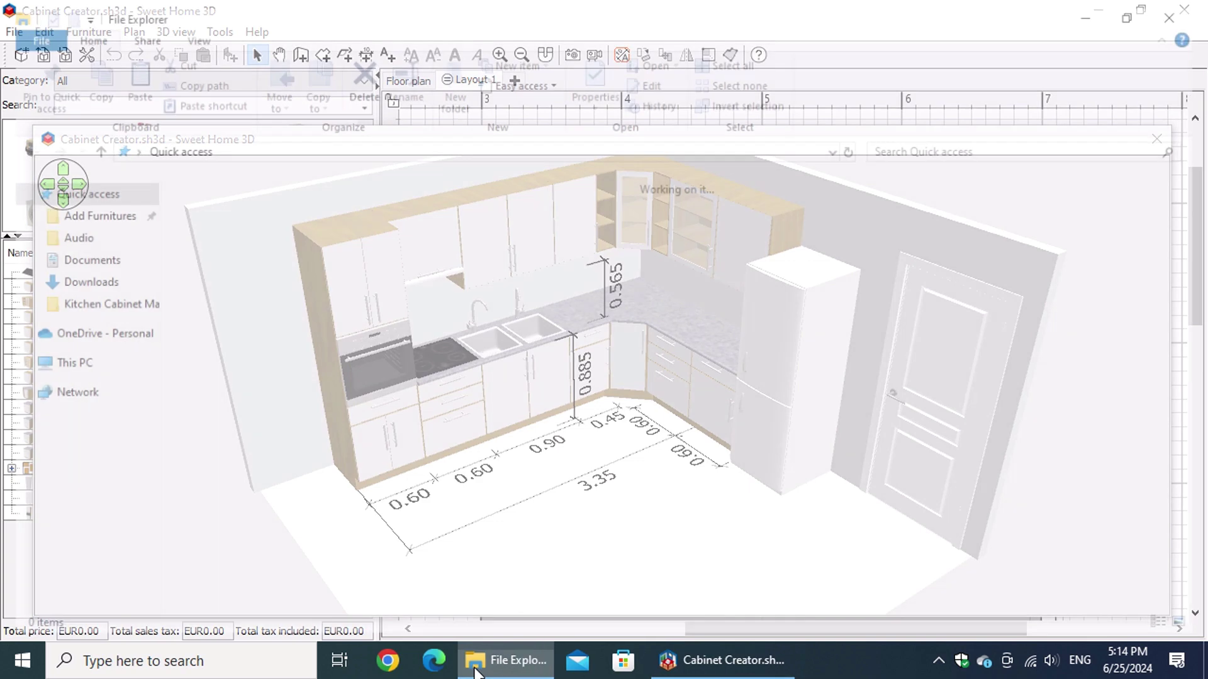
click(69, 409)
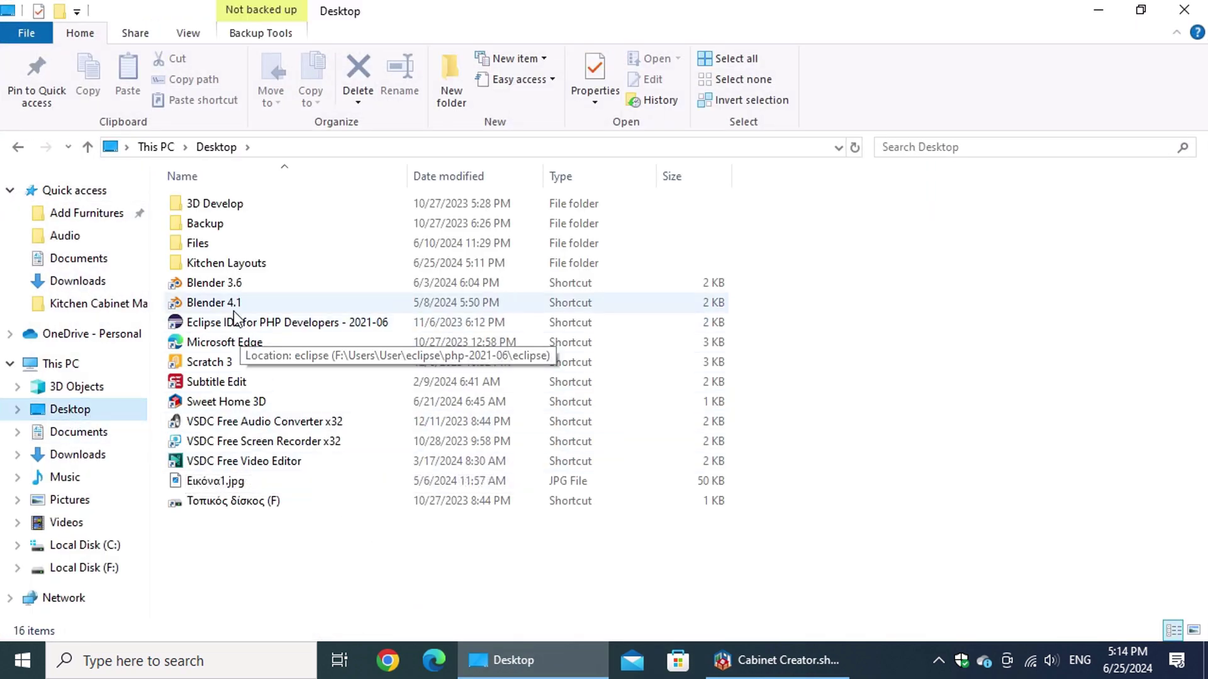
double_click(233, 263)
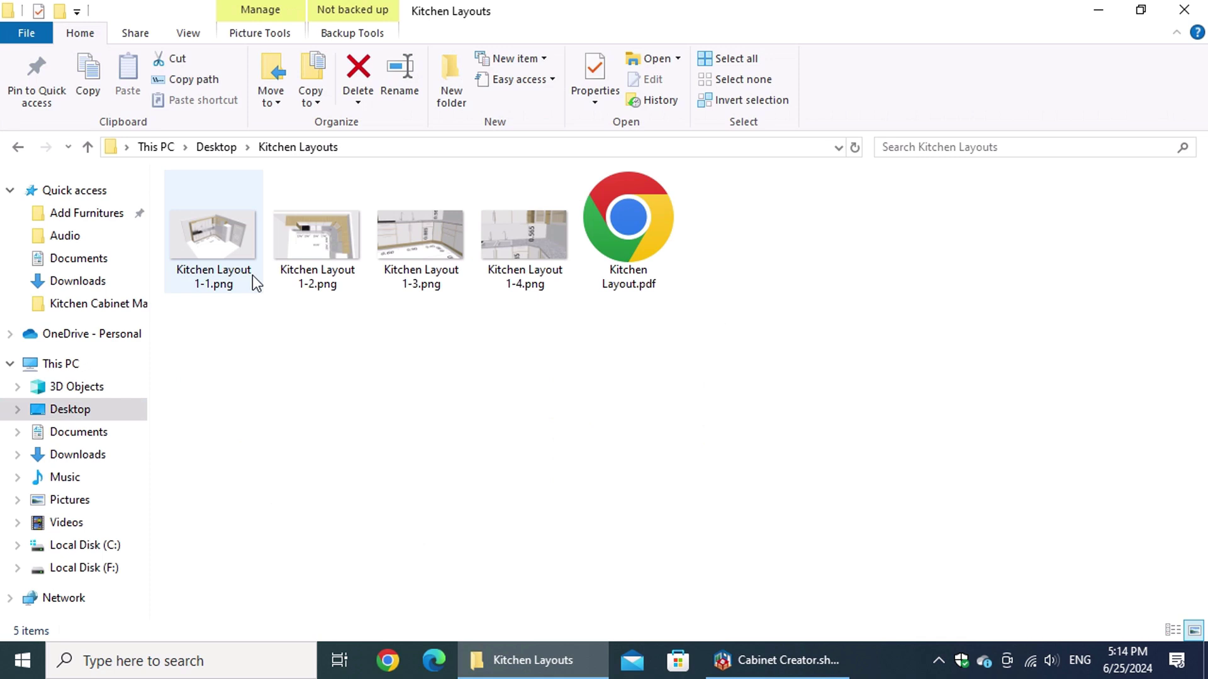
double_click(217, 246)
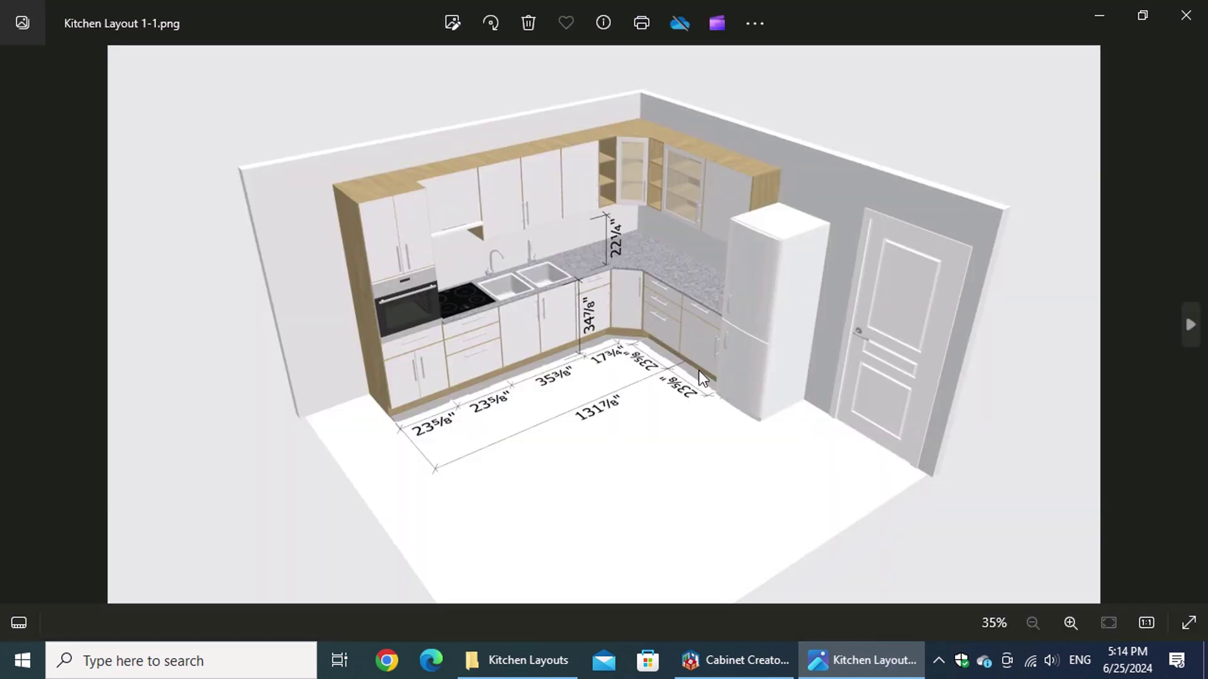
- Zoom into renders 1-1, 1-2 and 1-3, panning 1-3 to reveal the sinks
scroll(598, 308, up, 2)
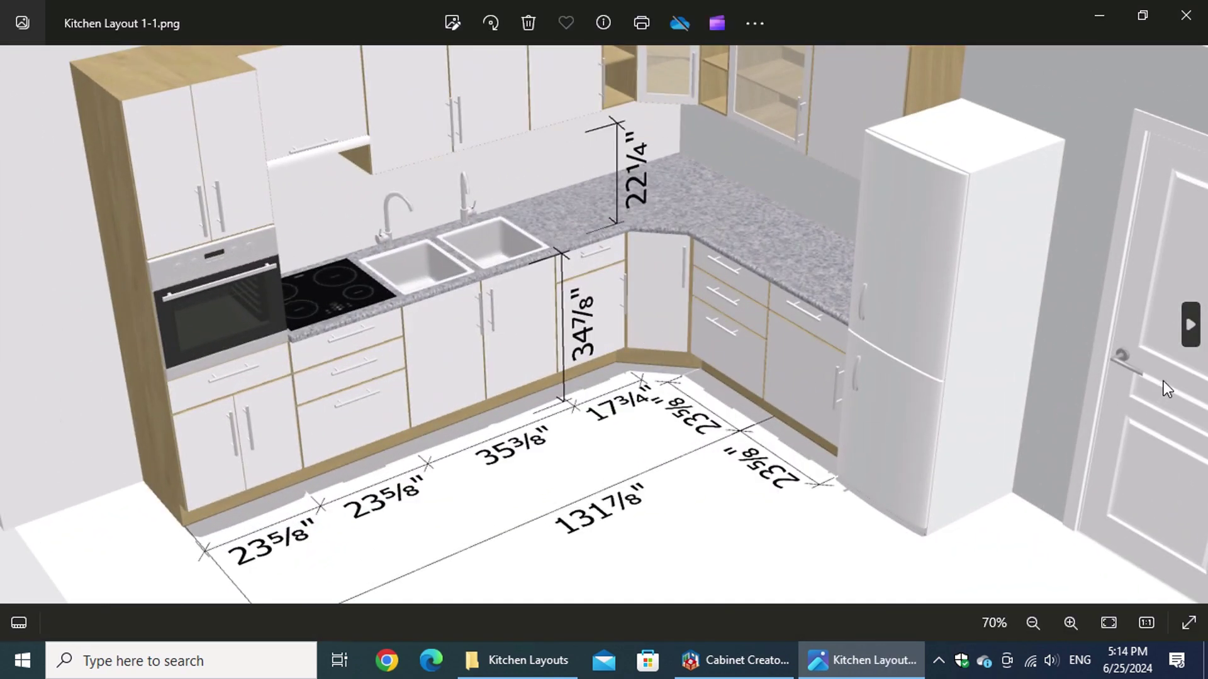
click(1191, 334)
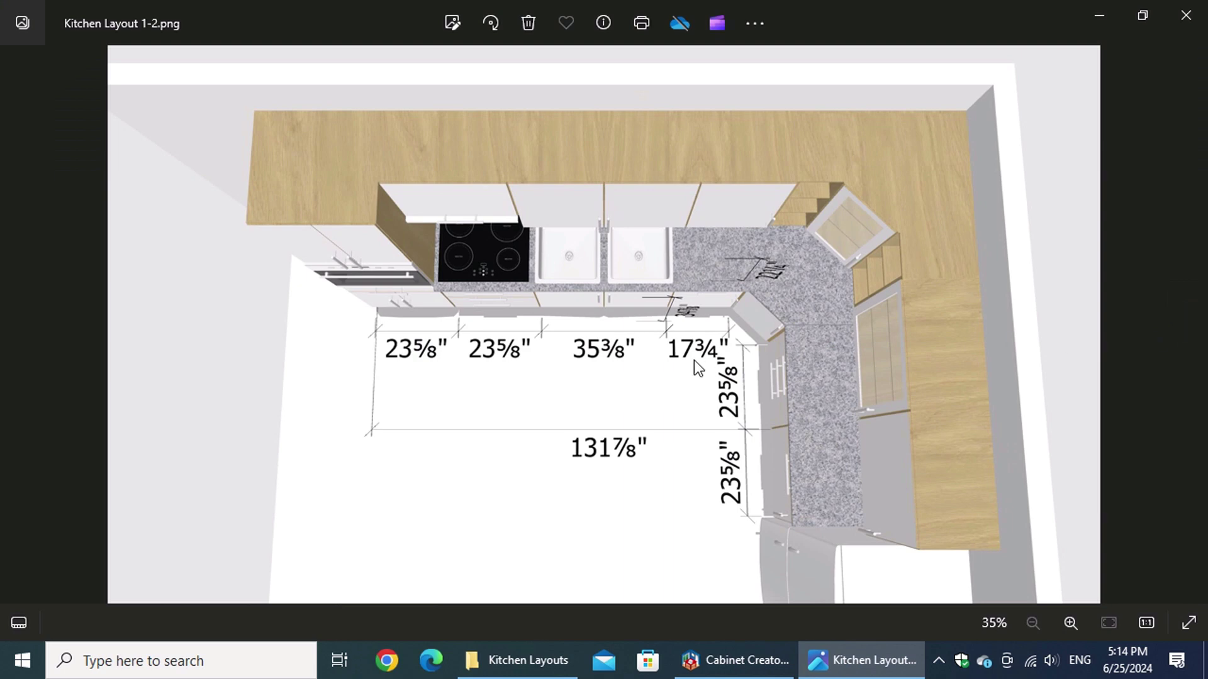
scroll(695, 362, up, 2)
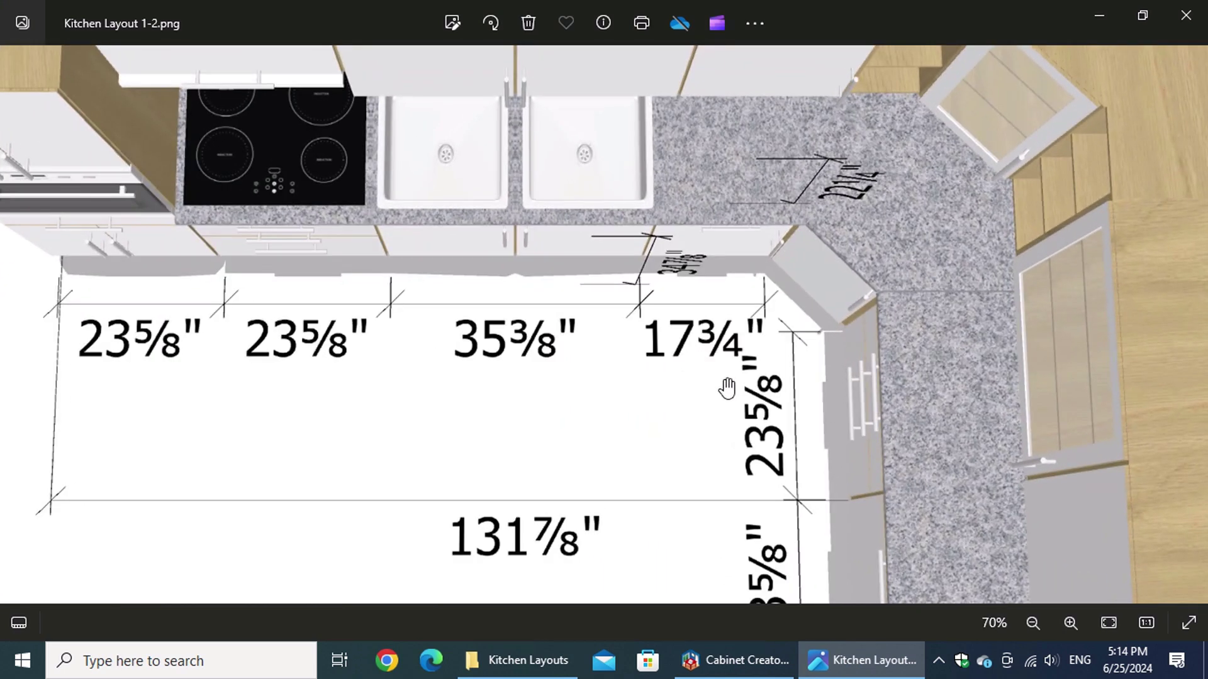
click(1190, 330)
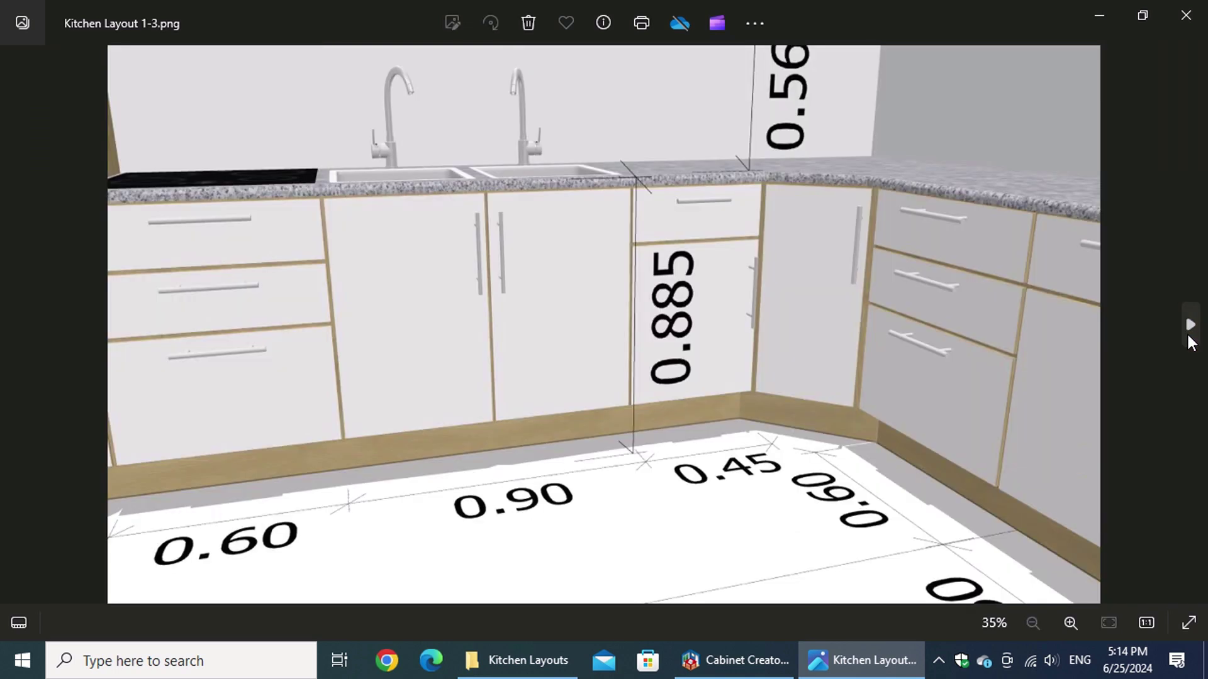
scroll(645, 325, up, 2)
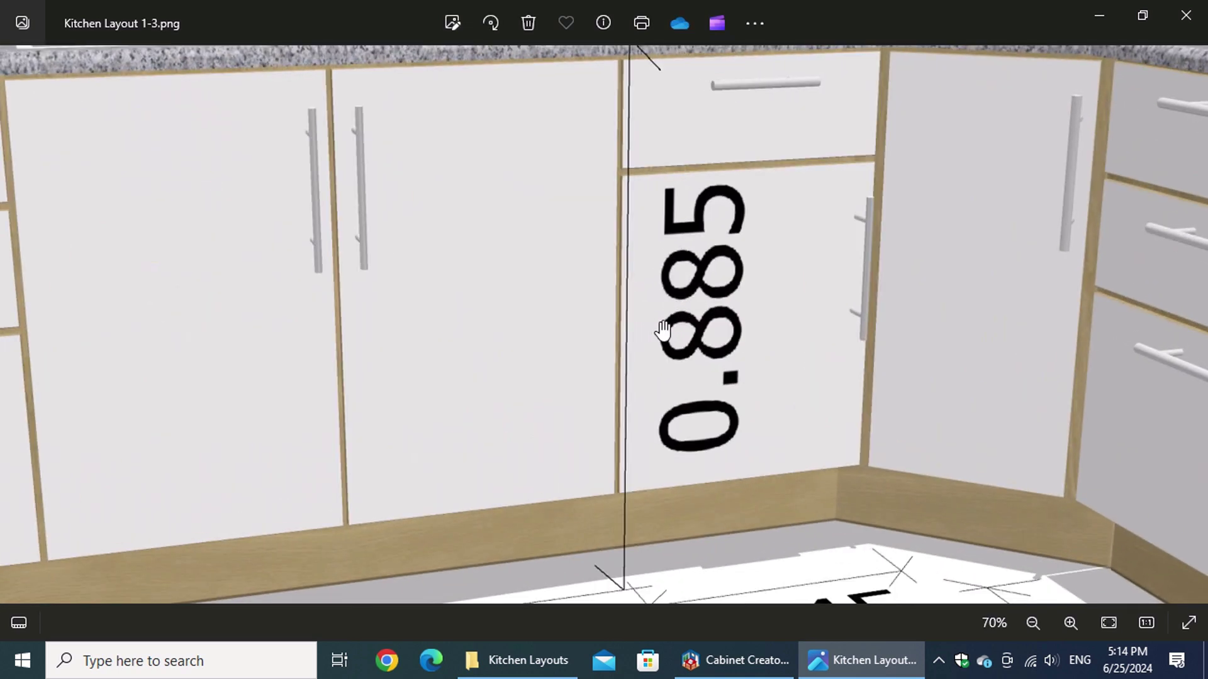
drag(668, 328, 676, 438)
- Zoom in and back out on render 1-4, then close Photos
click(1191, 330)
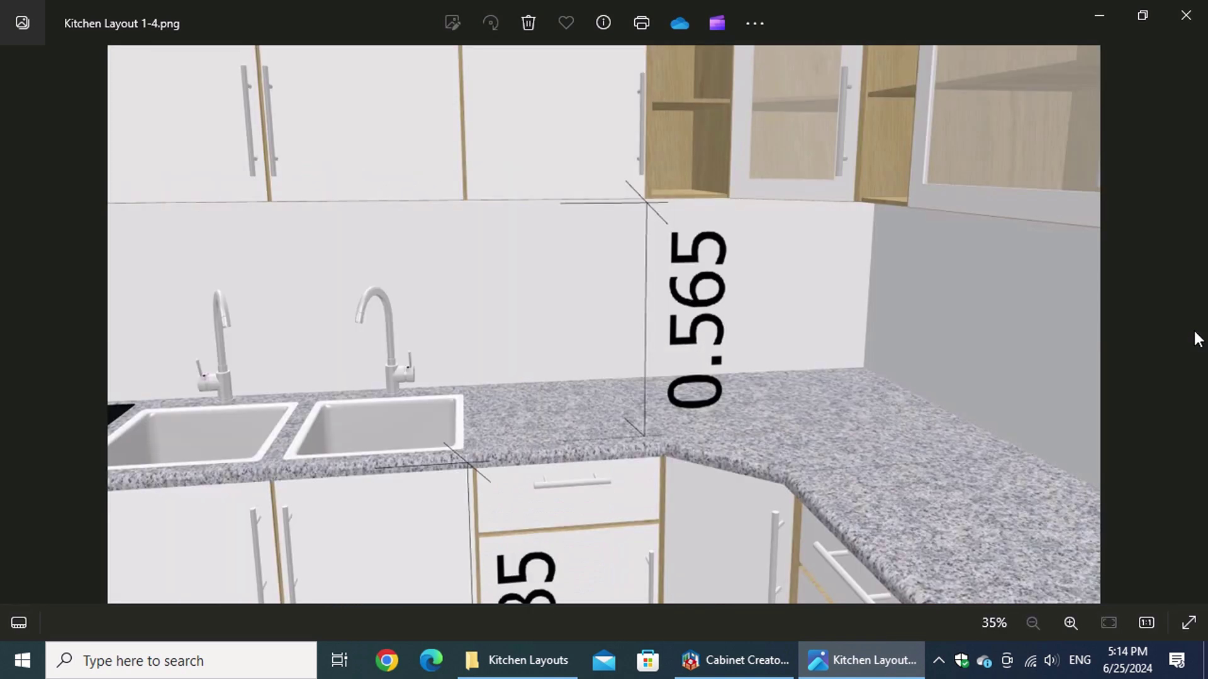
scroll(741, 316, up, 2)
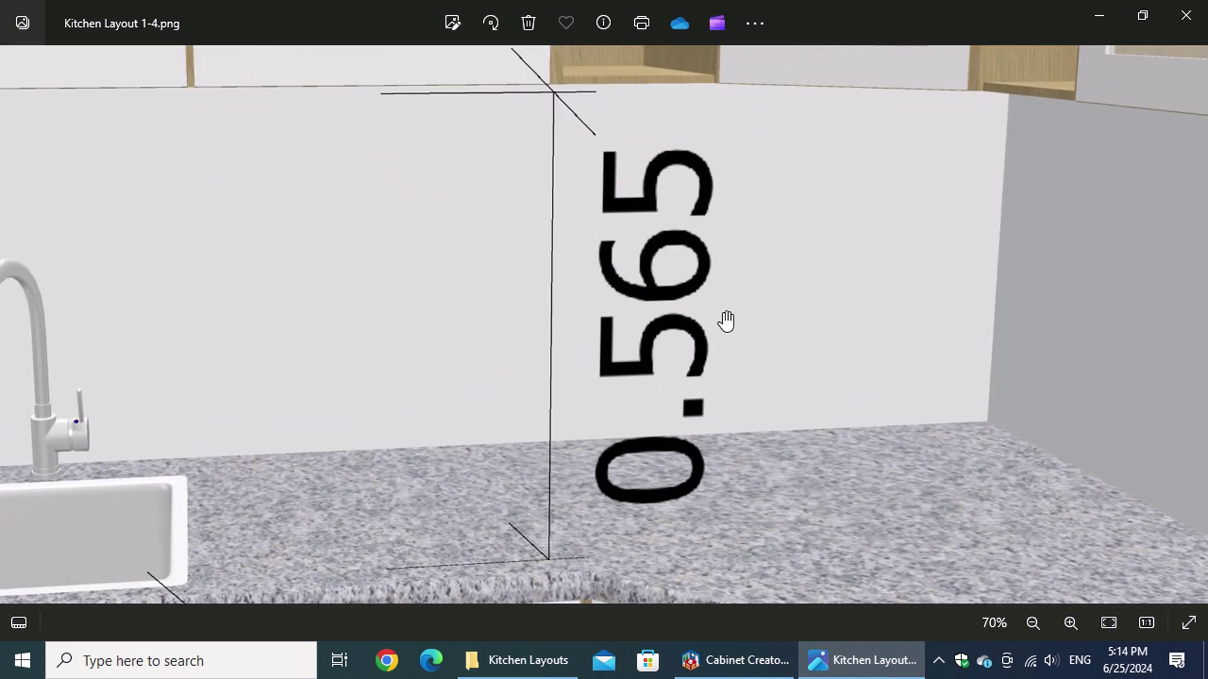
scroll(726, 321, down, 2)
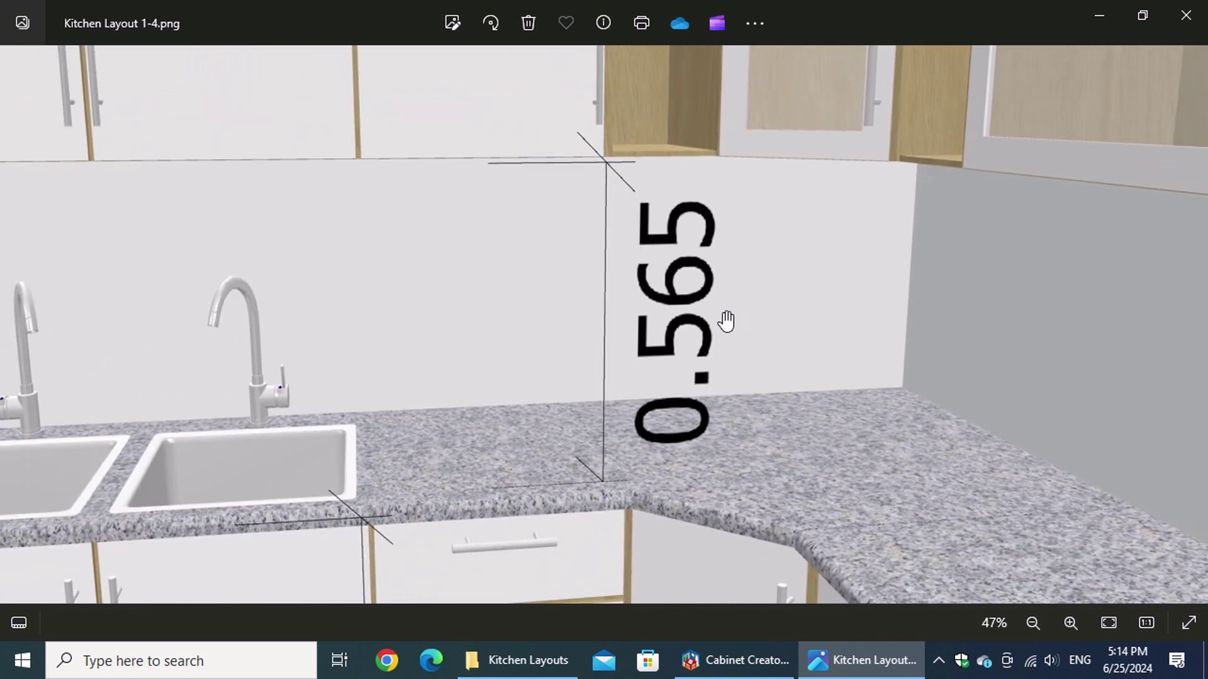
scroll(726, 321, down, 1)
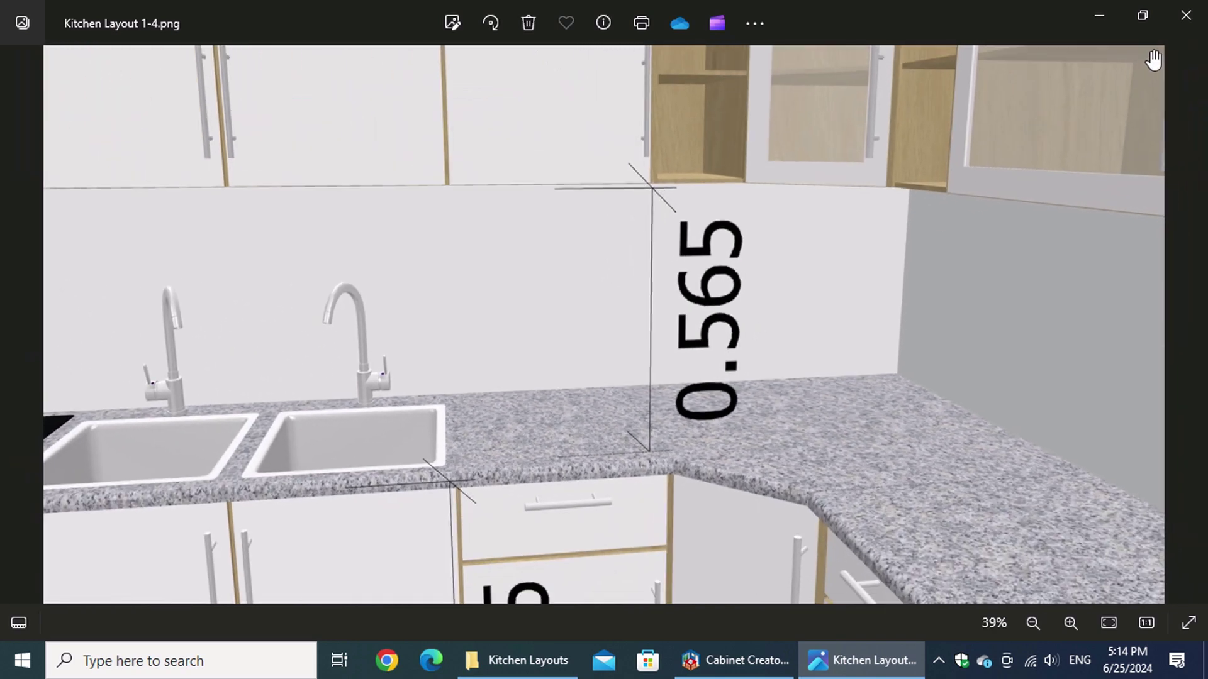
click(1185, 26)
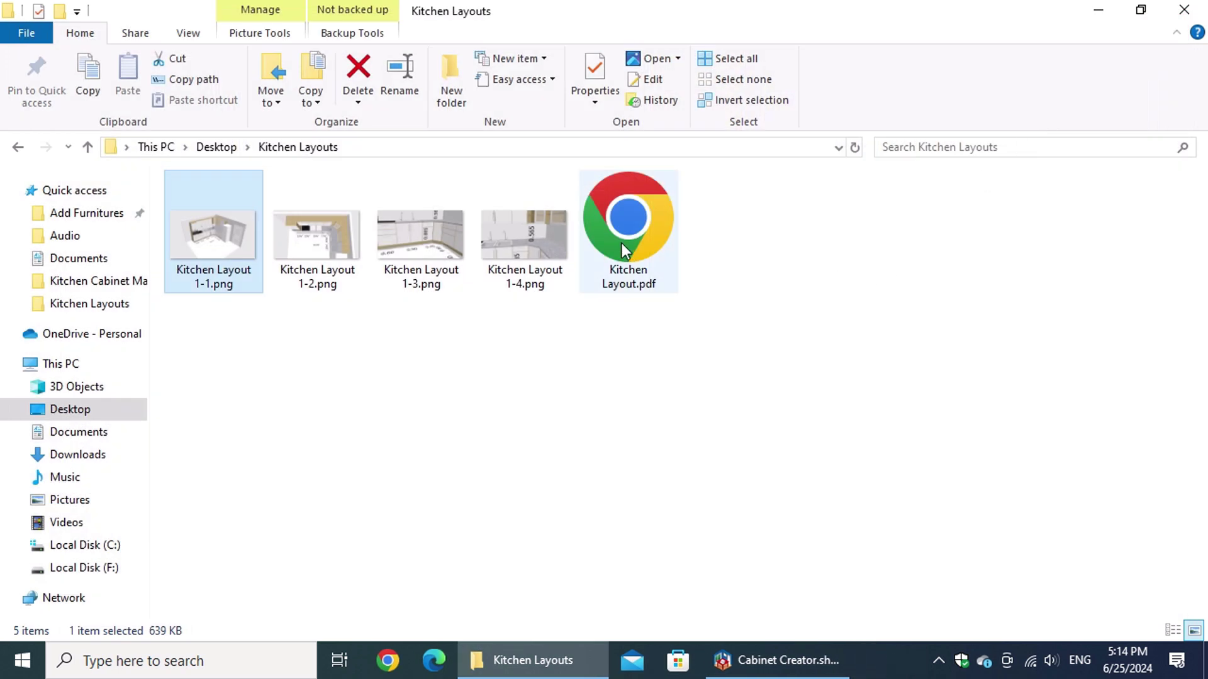